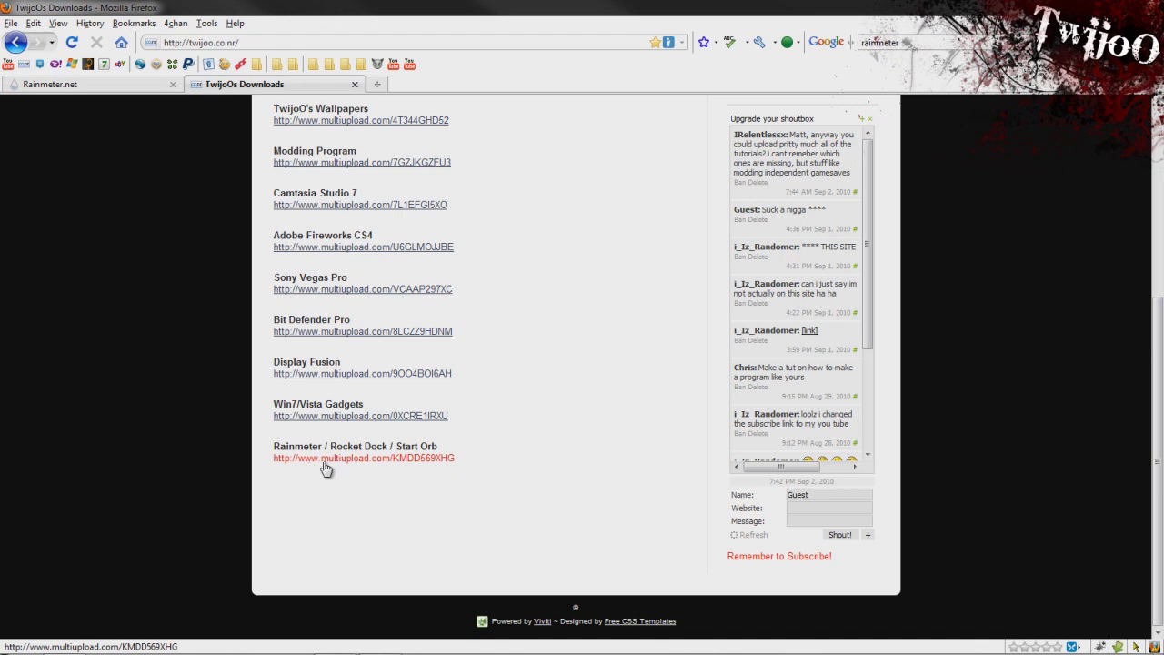
# - Close the TwijoOs Downloads page and bring up the Rainmeter.net download page in full view
pyautogui.click(356, 85)
pyautogui.press('super+Down')
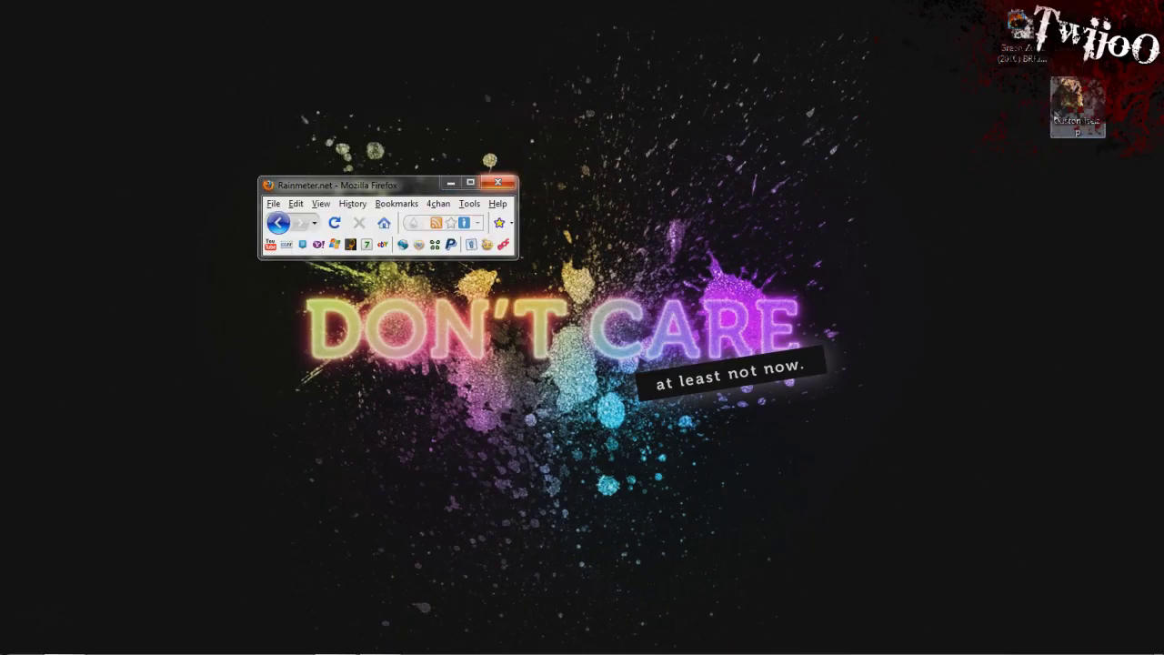
pyautogui.press('super+Up')
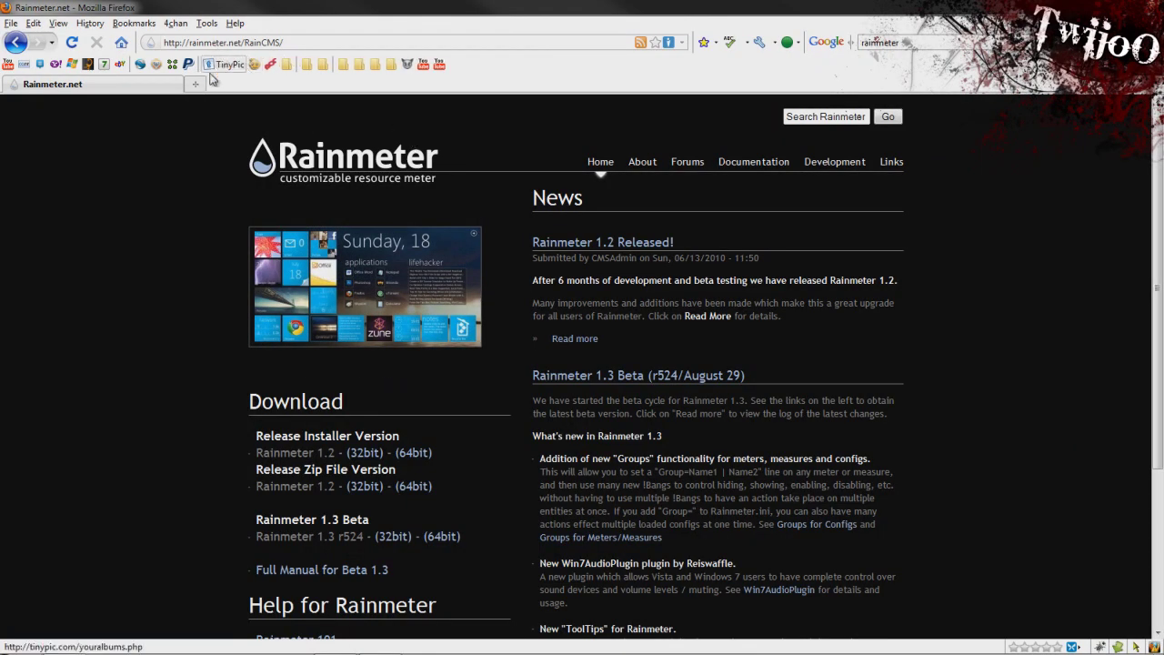
pyautogui.middleClick(158, 288)
pyautogui.click(143, 320)
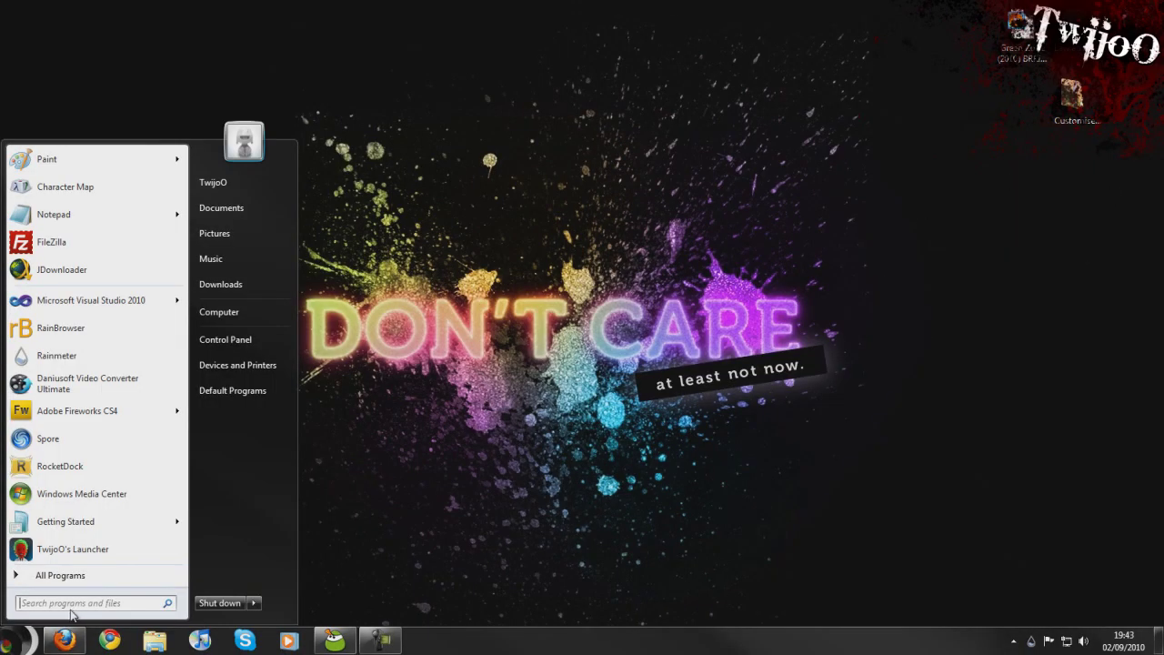
# - Create a desktop shortcut to RainBrowser from the installed Rainmeter programs and delete that shortcut
pyautogui.click(71, 585)
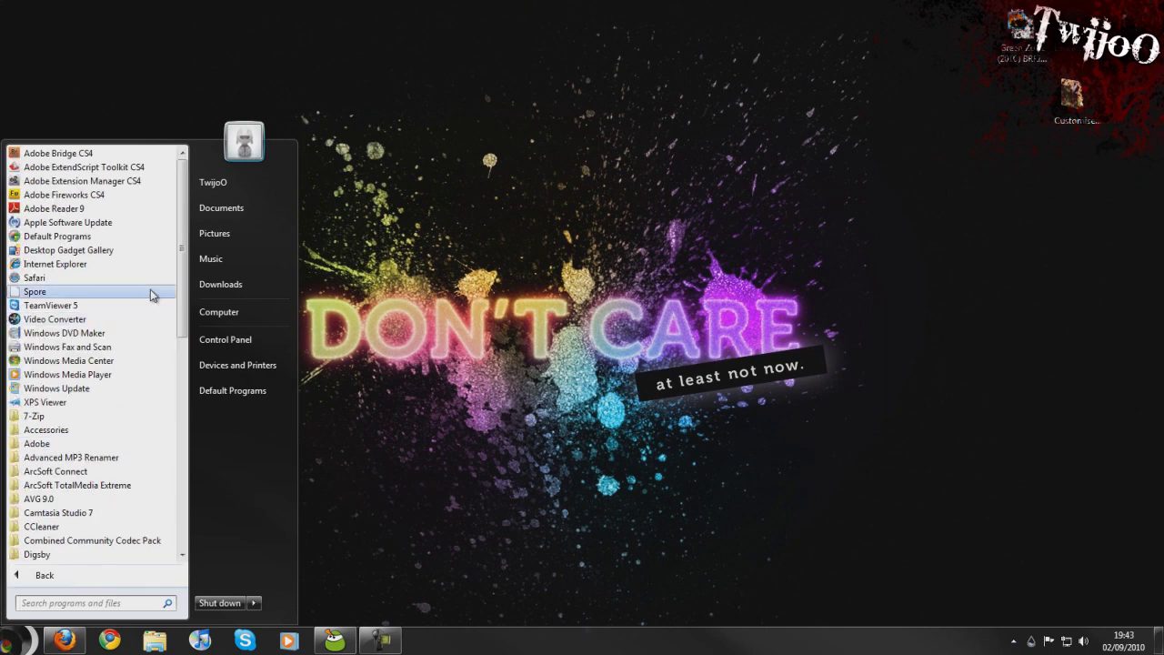
pyautogui.scroll(-4, 183, 317)
pyautogui.scroll(-3, 183, 316)
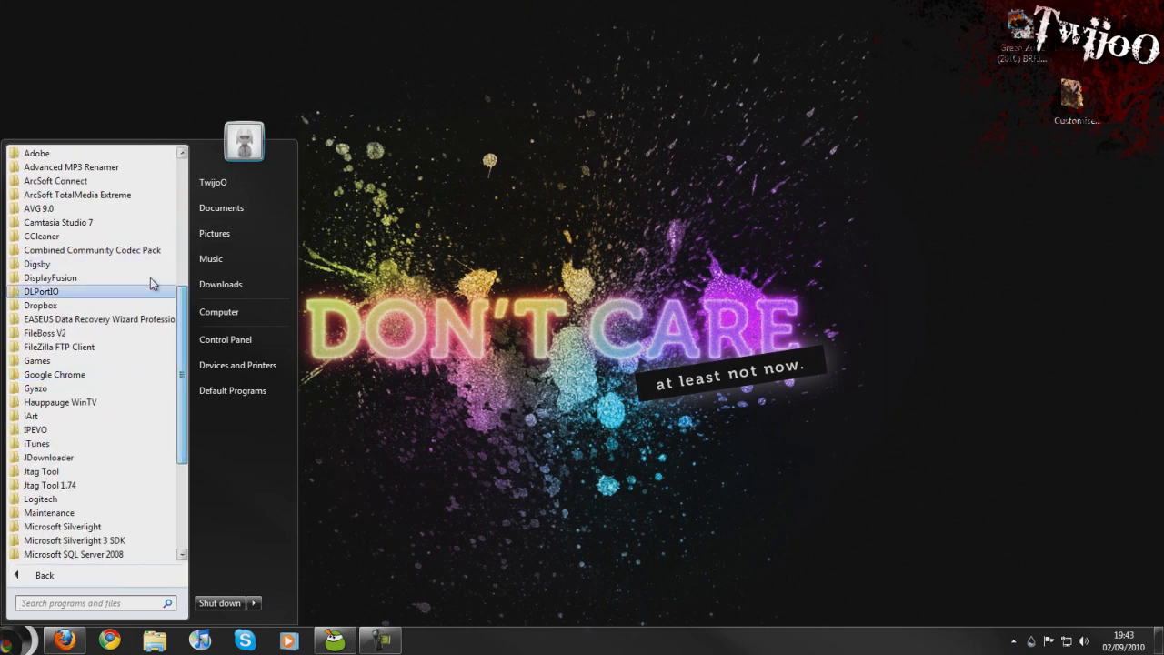
pyautogui.scroll(-5, 129, 480)
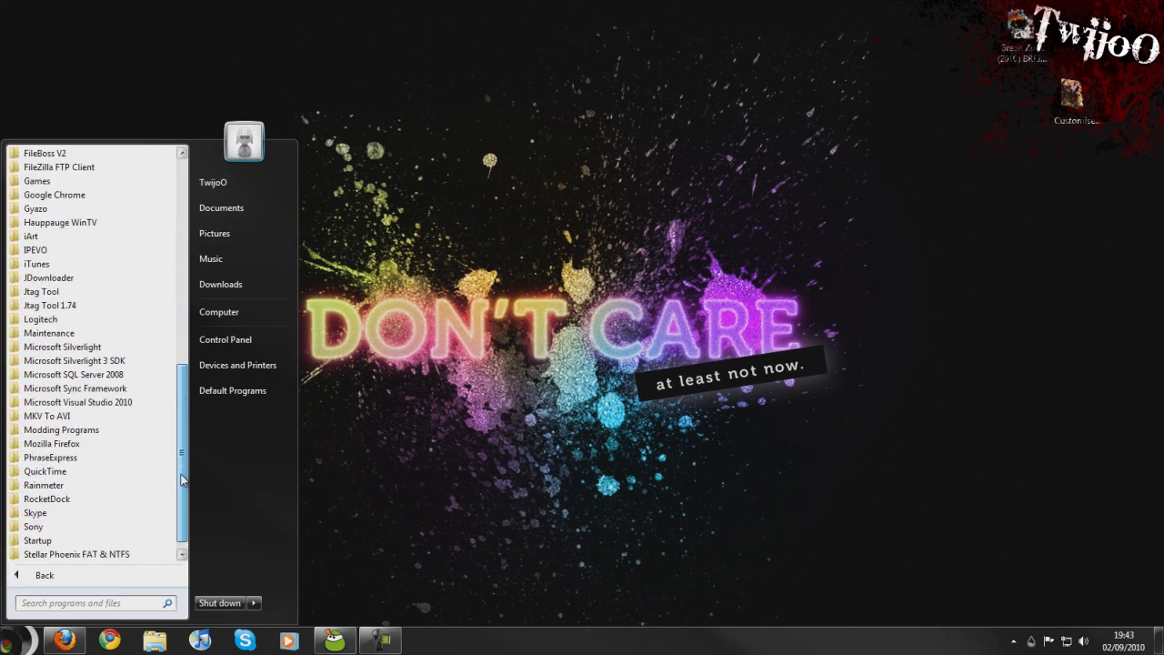
pyautogui.click(134, 473)
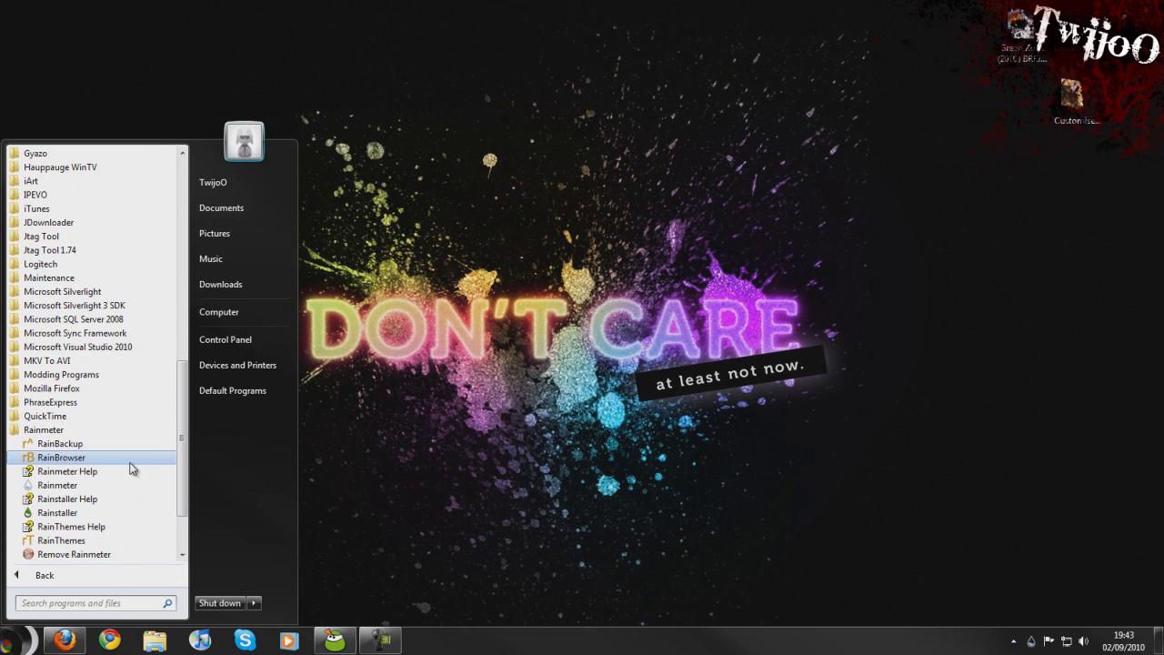
pyautogui.rightClick(83, 460)
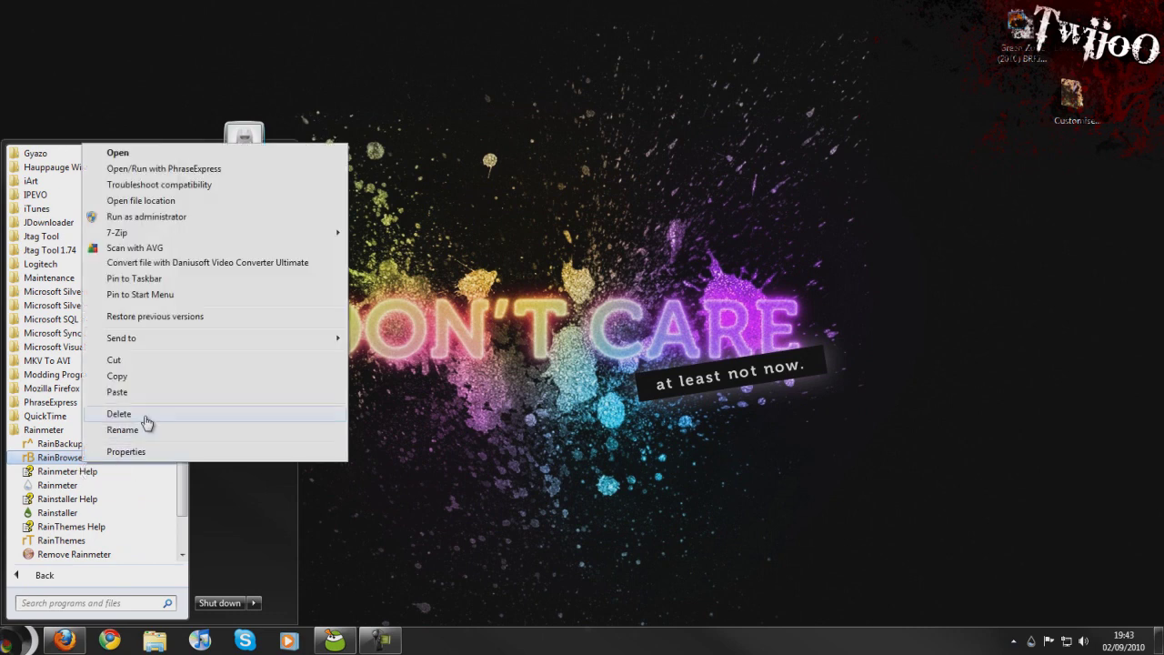
pyautogui.moveTo(212, 347)
pyautogui.click(419, 371)
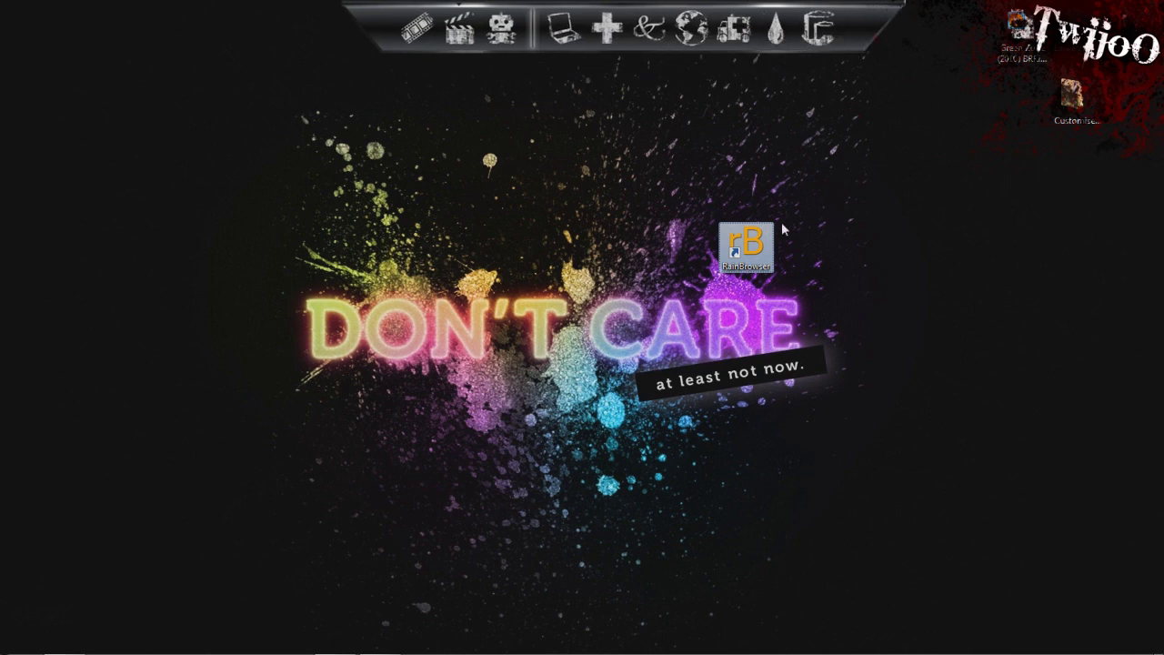
pyautogui.press('Delete')
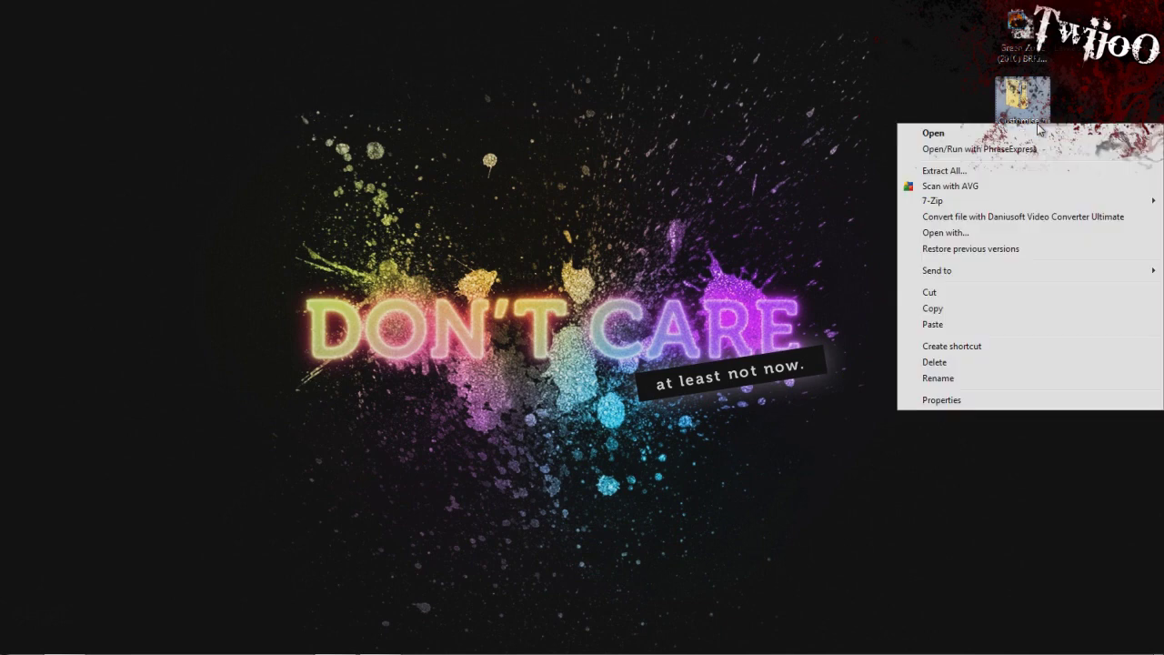
# - Extract the Customise archive onto the desktop with 7-Zip and open the extracted Customise folder
pyautogui.moveTo(948, 204)
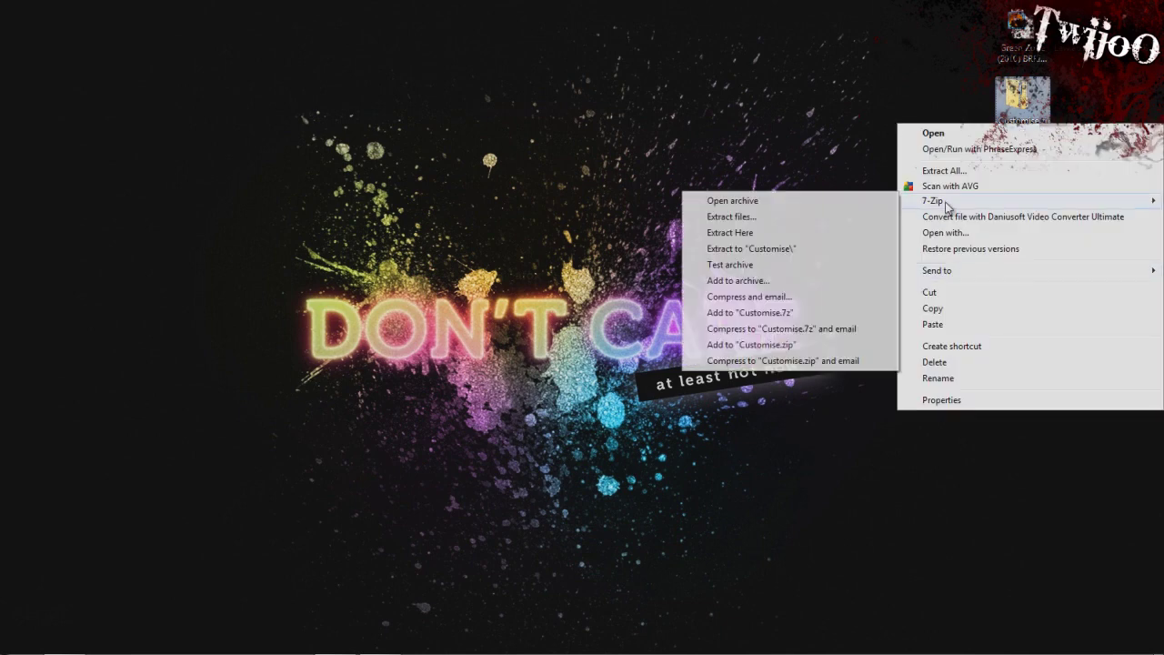
pyautogui.click(875, 234)
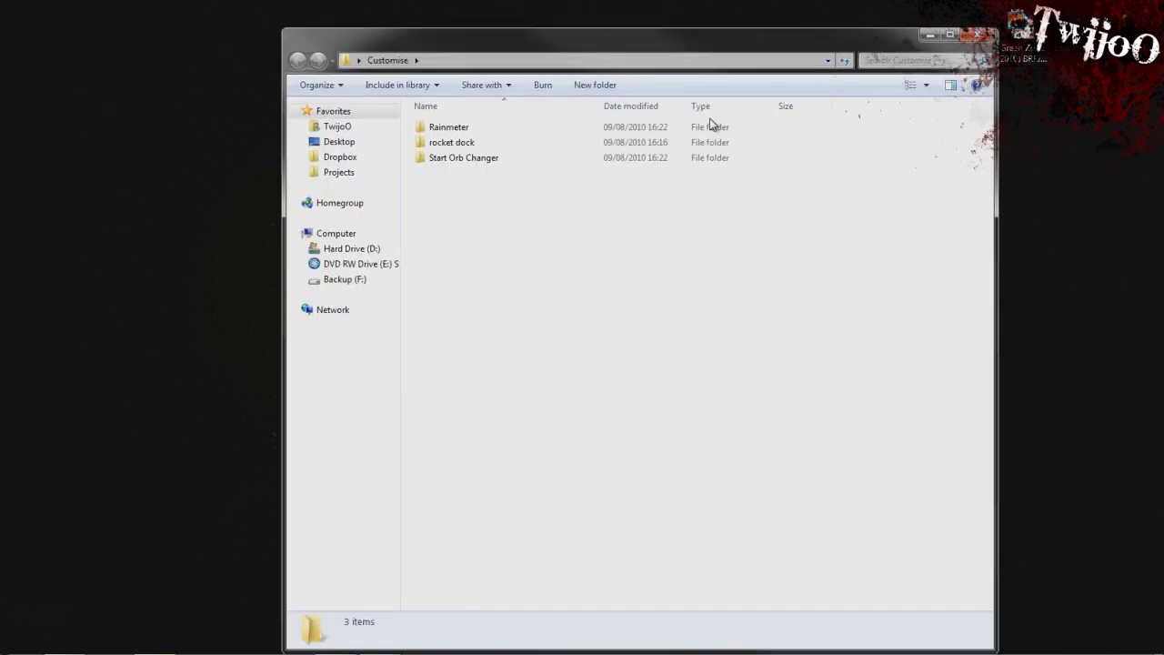
pyautogui.hotkey('ctrl', 'a')
pyautogui.click(573, 207)
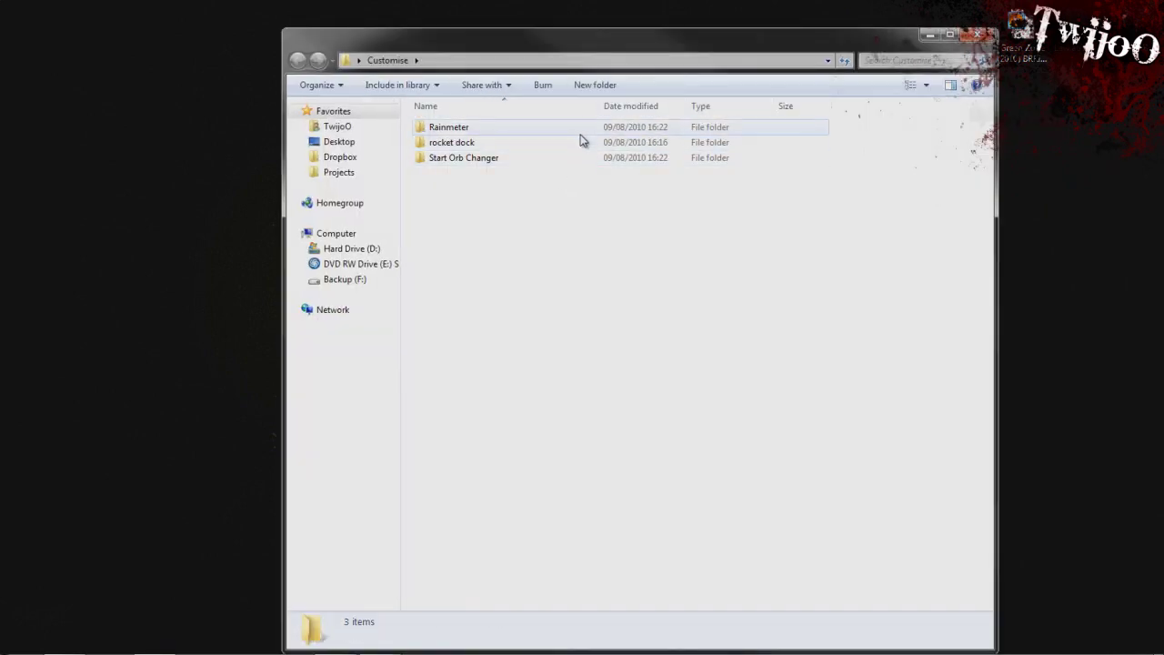
# - Copy the Plugins folder found inside the Customise download's Rainmeter folder
pyautogui.doubleClick(588, 130)
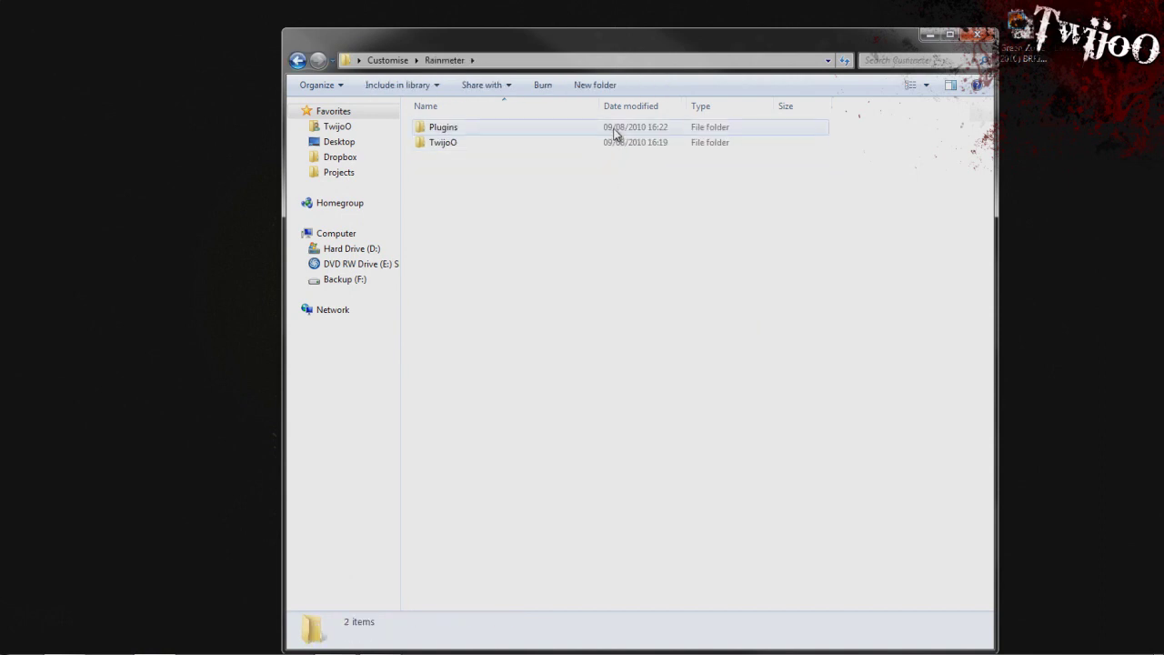
pyautogui.click(605, 129)
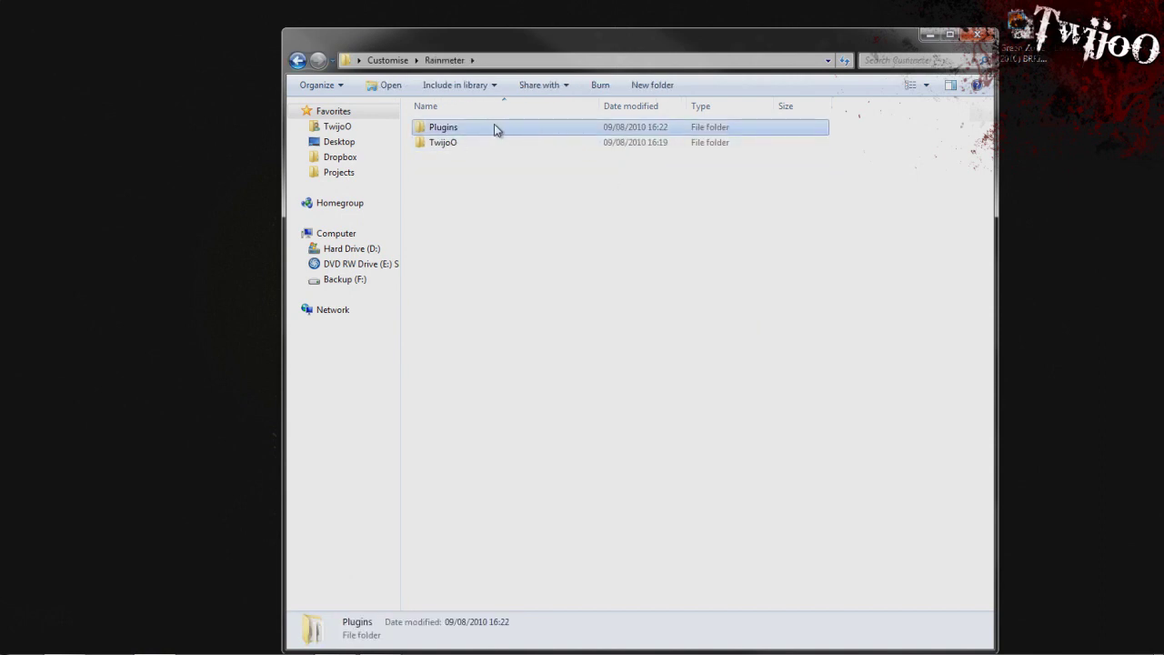
pyautogui.rightClick(464, 128)
pyautogui.click(533, 325)
# - Open the Rainmeter installation folder in Program Files on Hard Drive (D:)
pyautogui.click(332, 236)
pyautogui.click(467, 141)
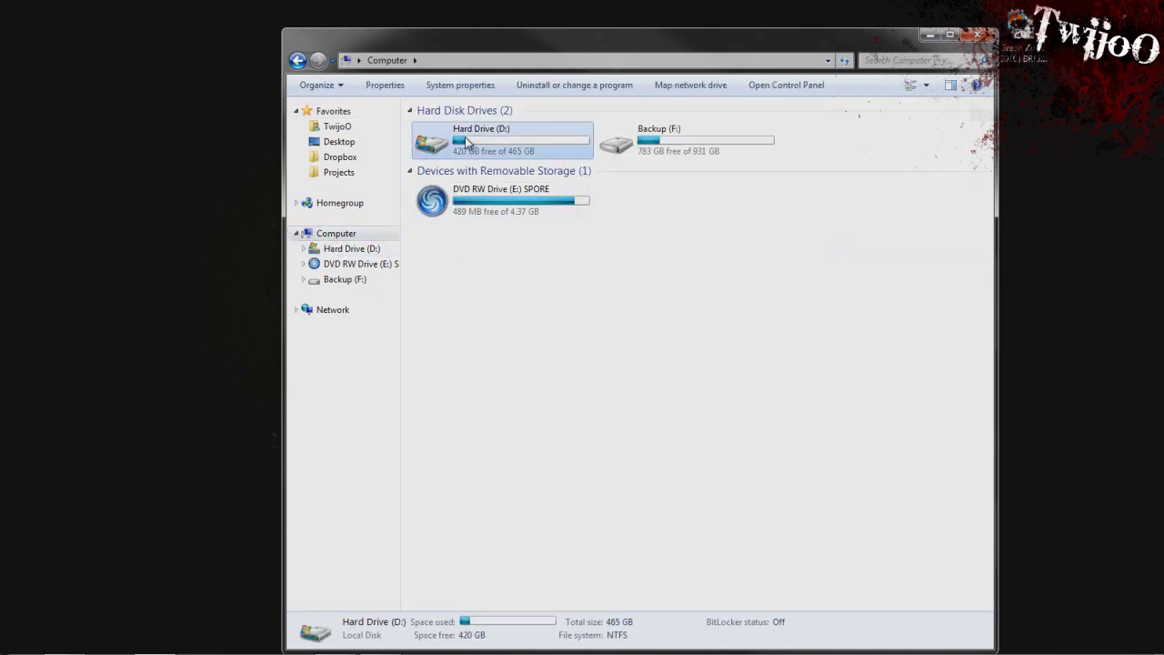
pyautogui.doubleClick(467, 141)
pyautogui.doubleClick(455, 184)
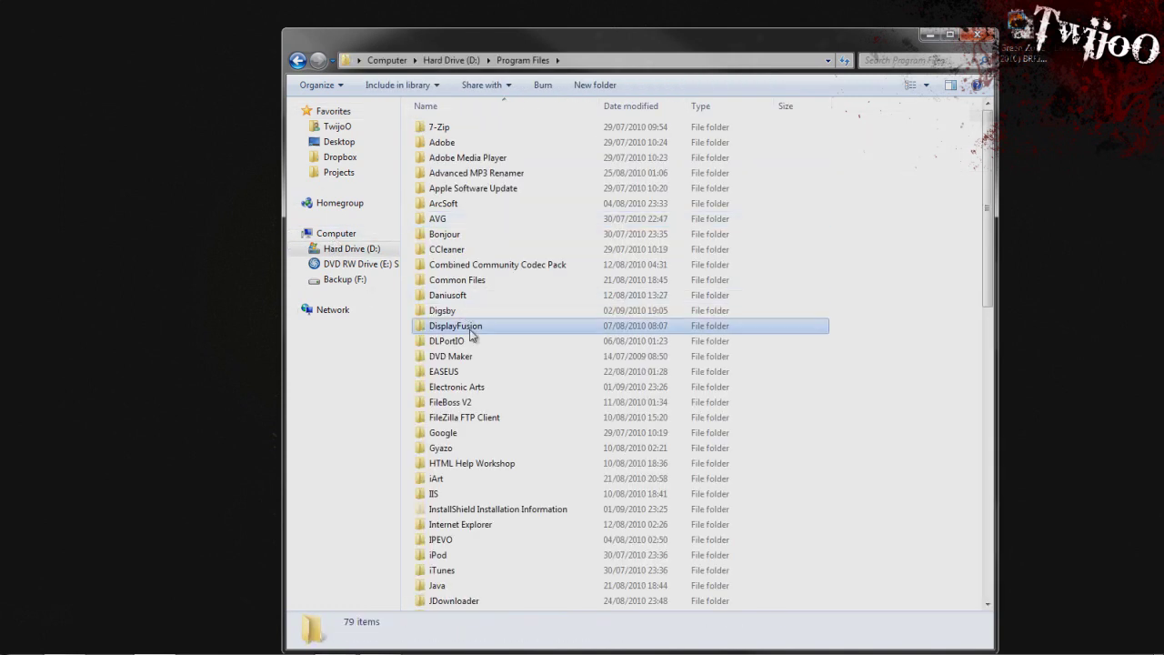
pyautogui.click(471, 331)
pyautogui.press('r')
pyautogui.press('Return')
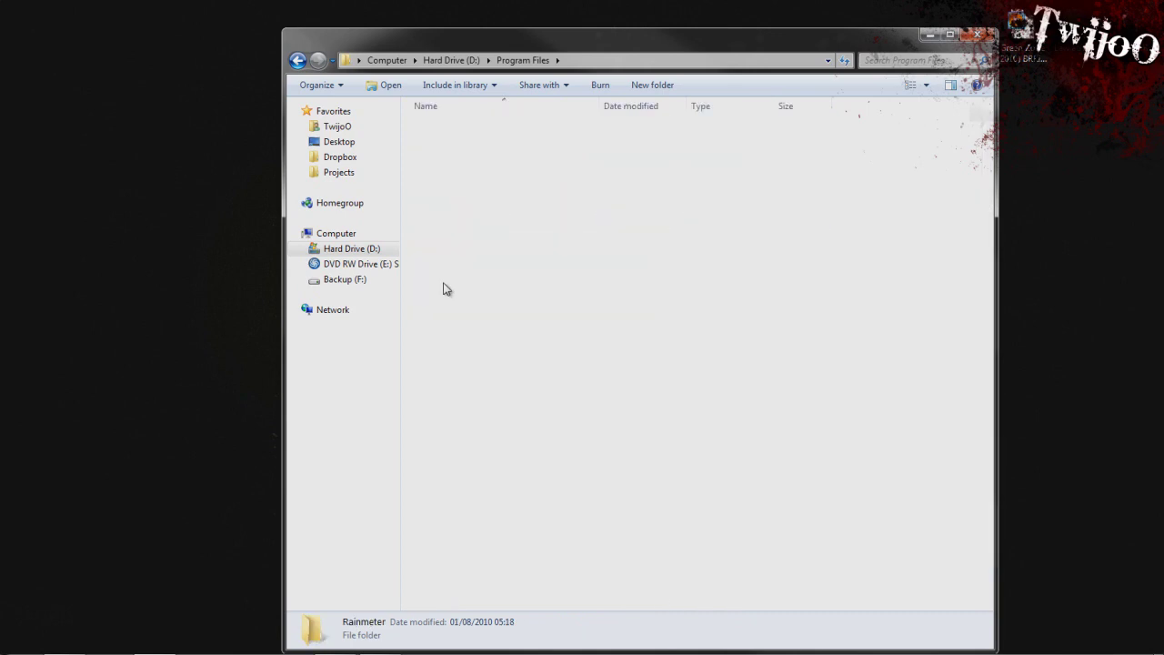
# - Paste the Plugins folder into the Rainmeter installation folder, merging the folders and keeping the existing file for every name conflict
pyautogui.rightClick(542, 372)
pyautogui.click(581, 465)
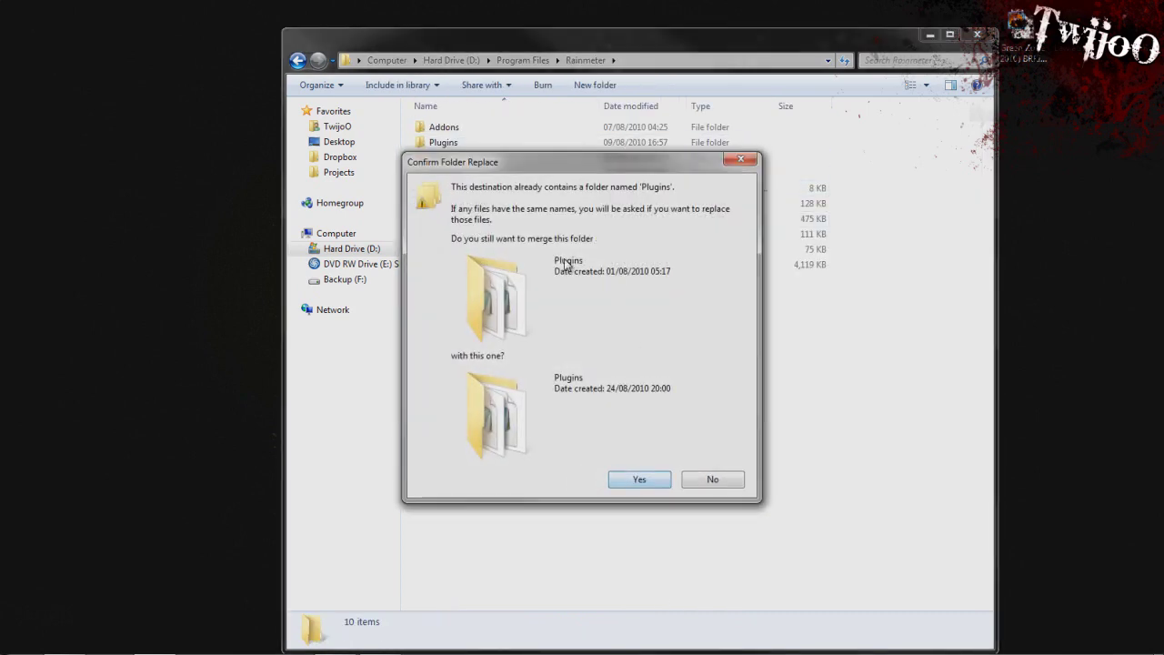
pyautogui.click(651, 477)
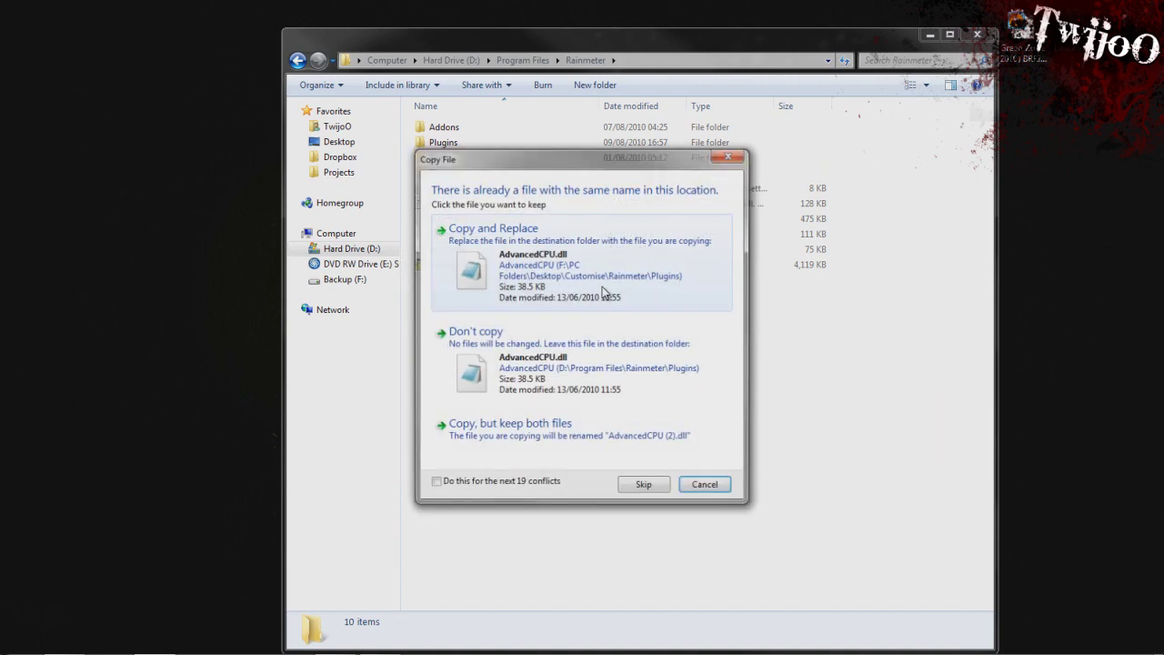
pyautogui.click(500, 483)
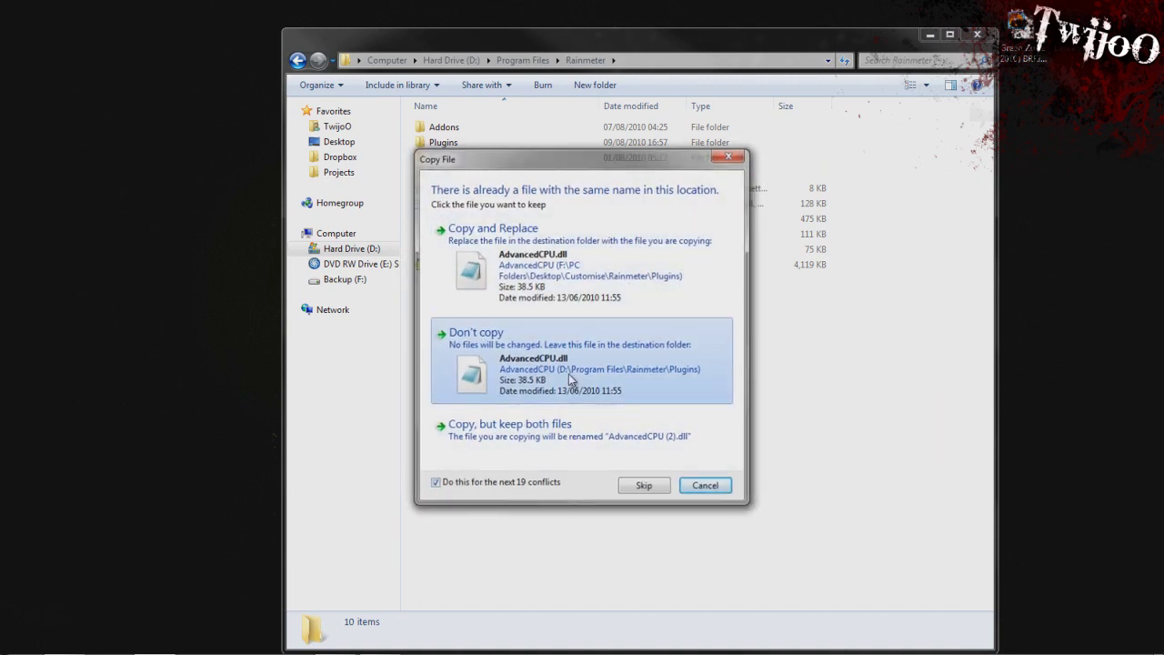
pyautogui.click(571, 380)
pyautogui.click(573, 472)
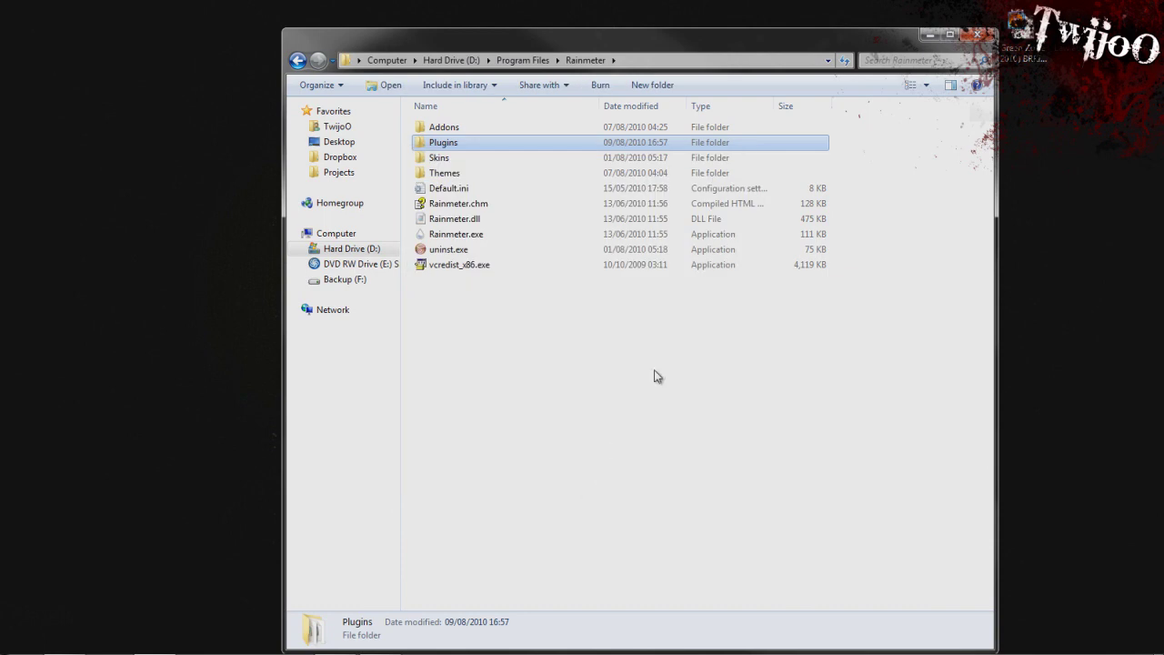
# - Look through the files in the installed Plugins folder and return to the Rainmeter folder
pyautogui.click(873, 333)
pyautogui.click(496, 148)
pyautogui.doubleClick(496, 144)
pyautogui.moveTo(466, 461); pyautogui.dragTo(558, 123)
pyautogui.click(515, 545)
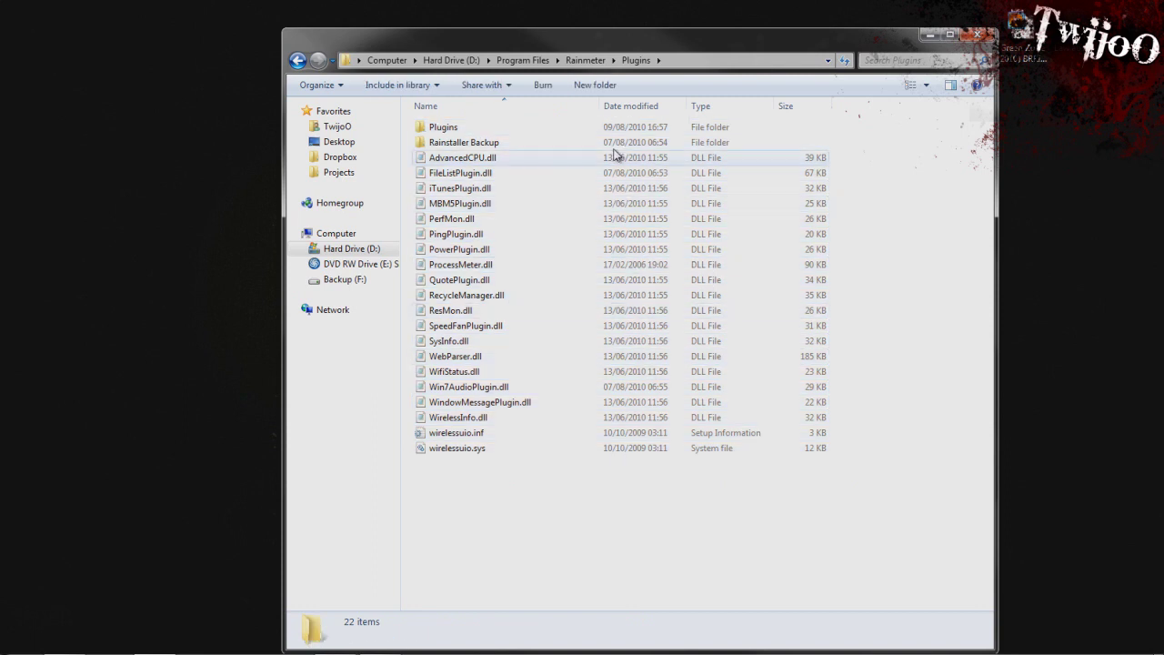
pyautogui.click(585, 60)
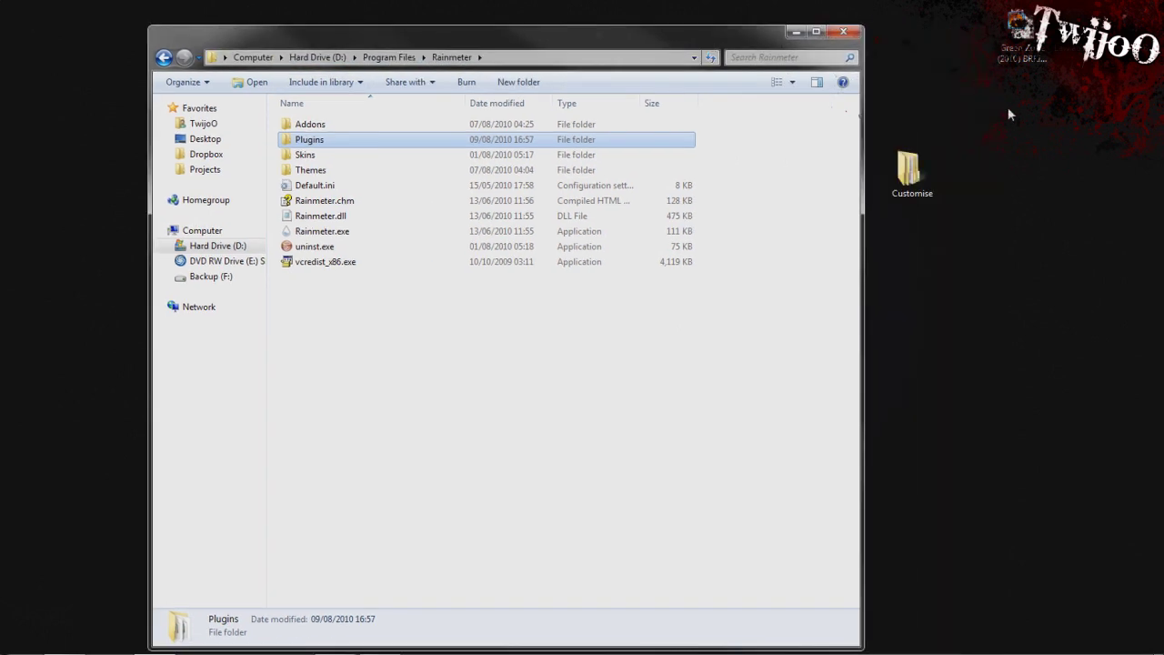
# - Open the Customise download's Rainmeter folder in a second window and arrange both folder windows side by side
pyautogui.click(891, 173)
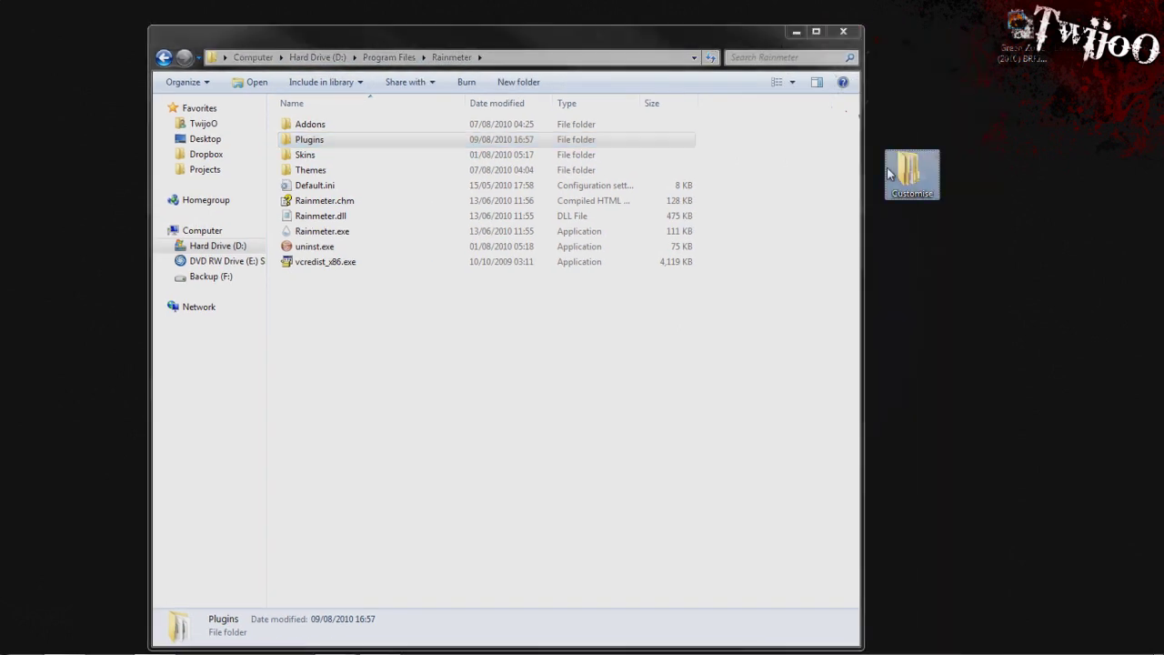
pyautogui.doubleClick(891, 173)
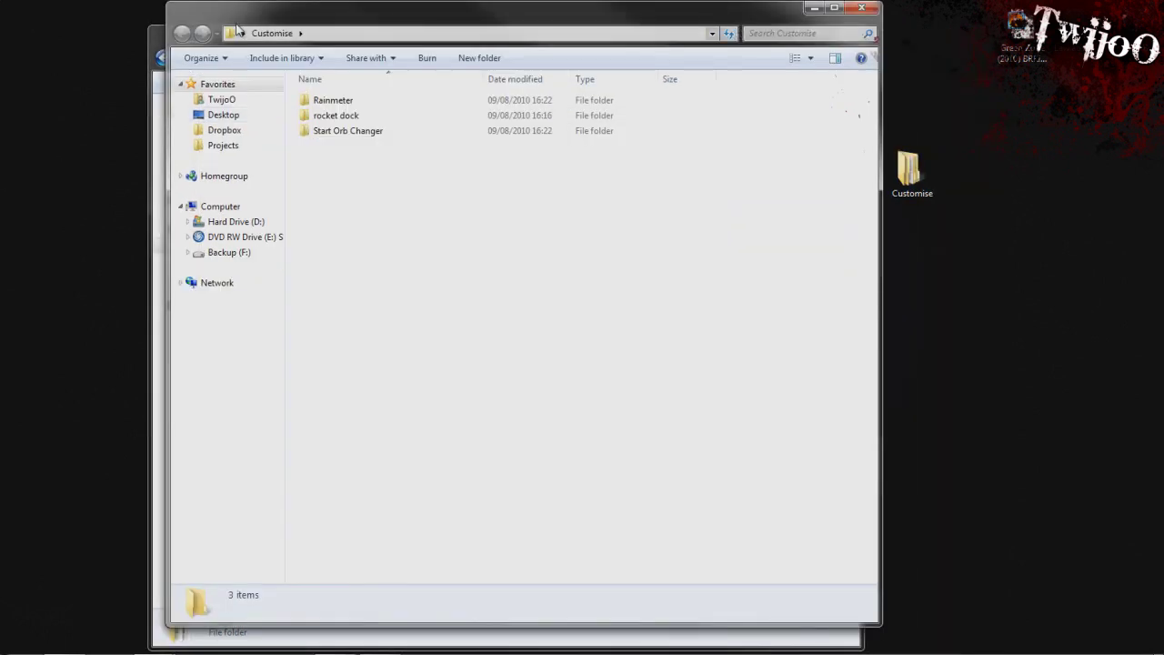
pyautogui.moveTo(235, 25); pyautogui.dragTo(0, 27)
pyautogui.doubleClick(174, 102)
pyautogui.moveTo(702, 12); pyautogui.dragTo(927, 29)
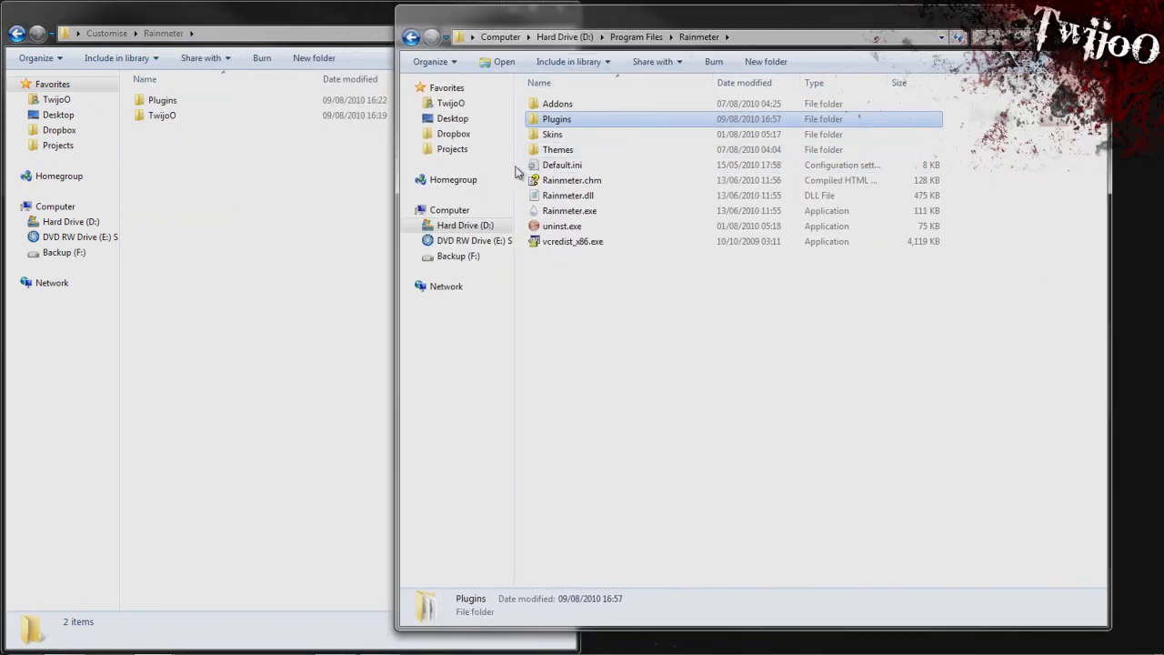
# - Move the TwijoO folder from the Customise download into the Skins folder under My Documents\Rainmeter
pyautogui.click(450, 104)
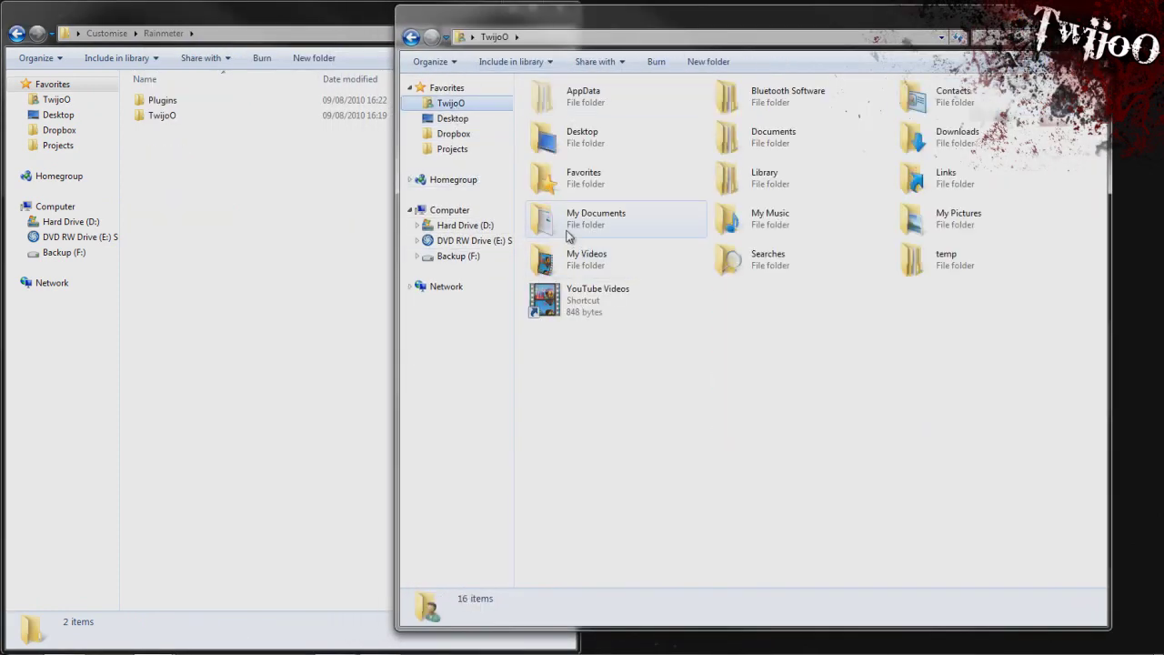
pyautogui.doubleClick(569, 233)
pyautogui.click(637, 287)
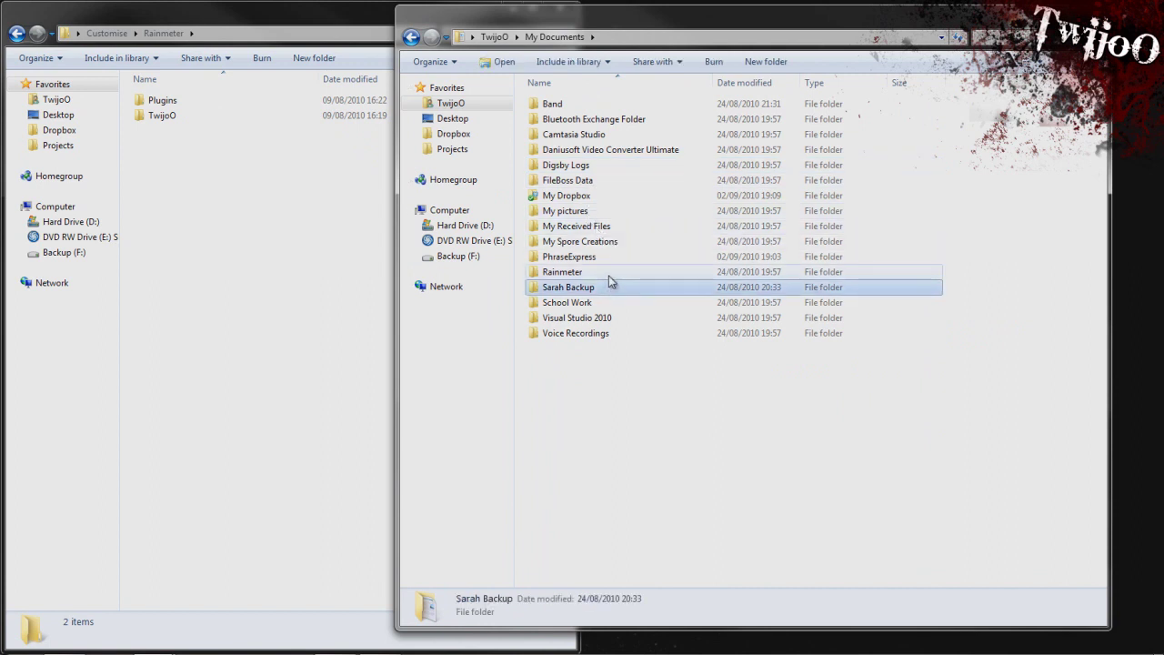
pyautogui.doubleClick(610, 275)
pyautogui.doubleClick(644, 107)
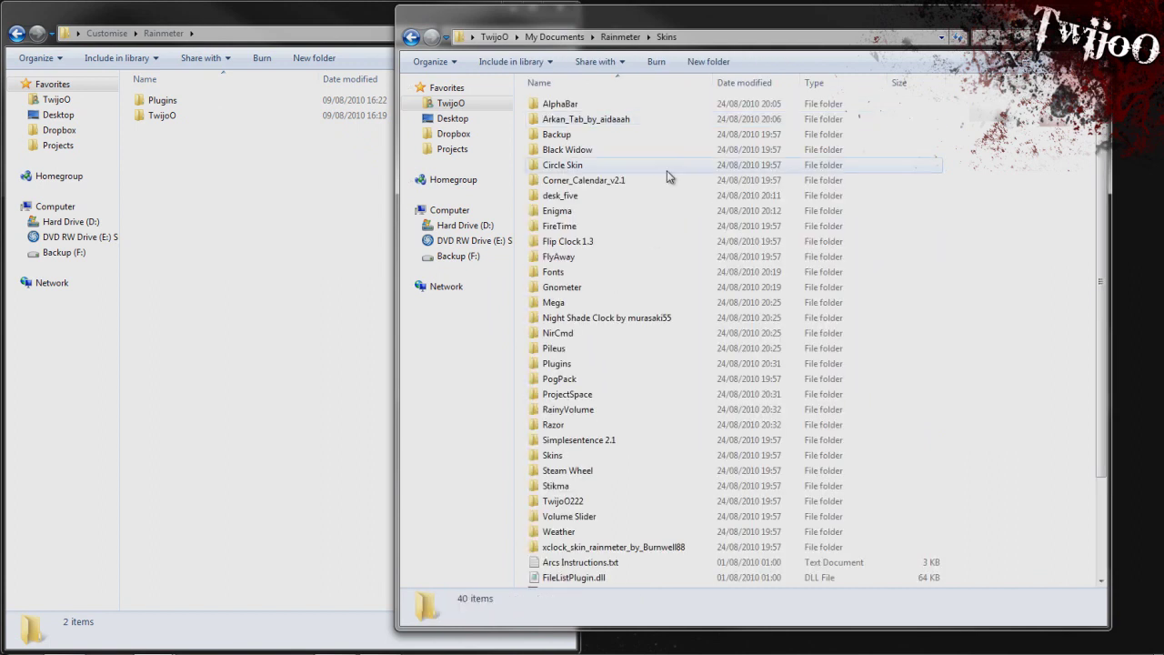
pyautogui.click(165, 119)
pyautogui.moveTo(169, 125); pyautogui.dragTo(1005, 326)
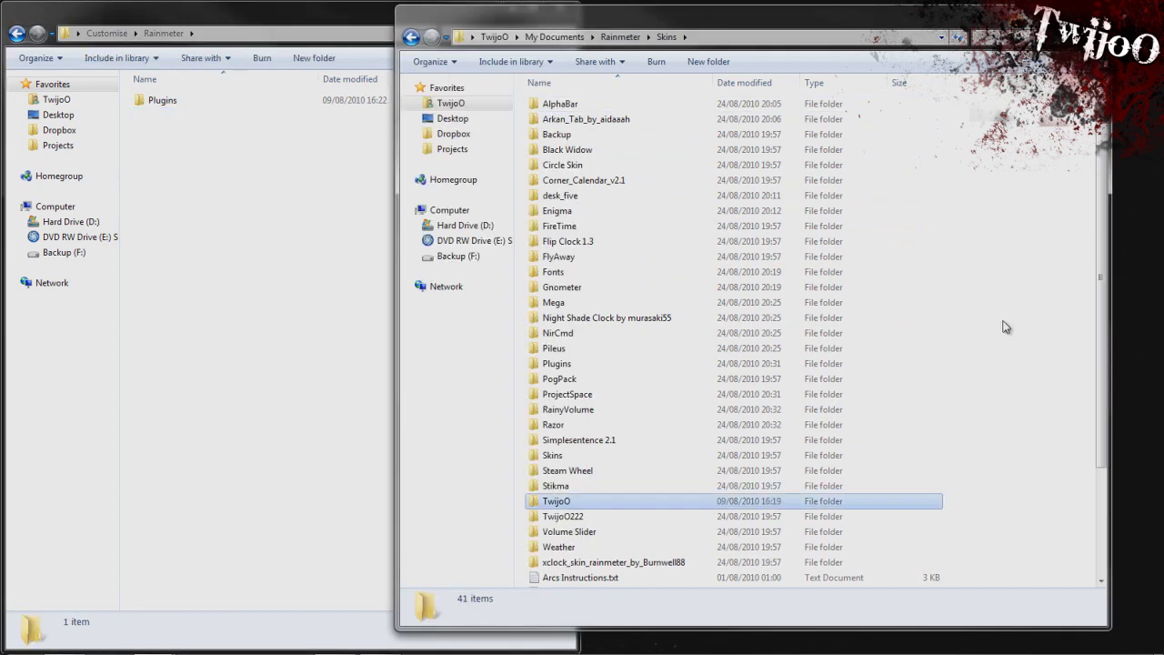
# - Open the TwijoO skin folder to review all its subfolders and close the folder windows
pyautogui.doubleClick(582, 501)
pyautogui.hotkey('ctrl', 'a')
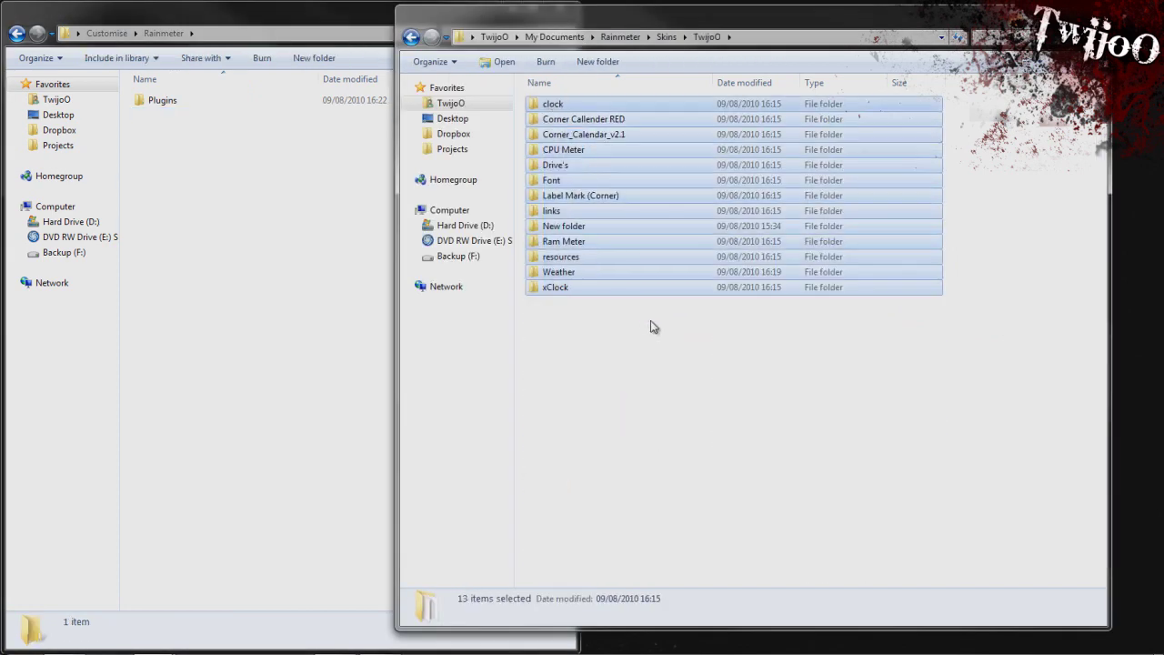
pyautogui.hotkey('alt', 'F4')
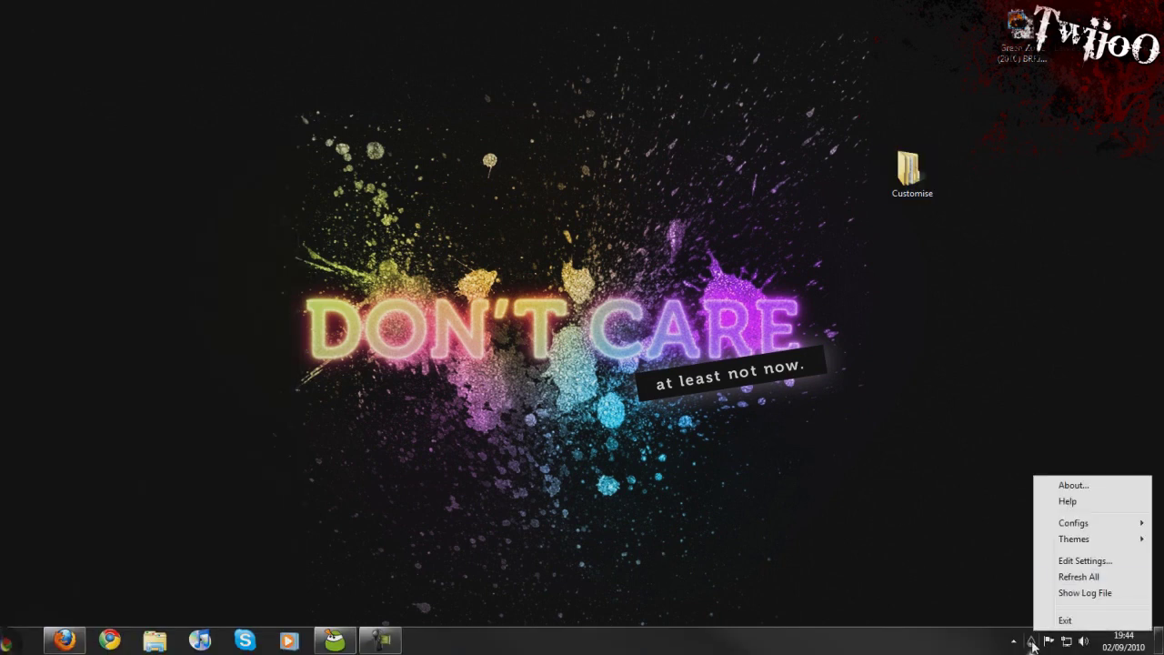
pyautogui.moveTo(1071, 538)
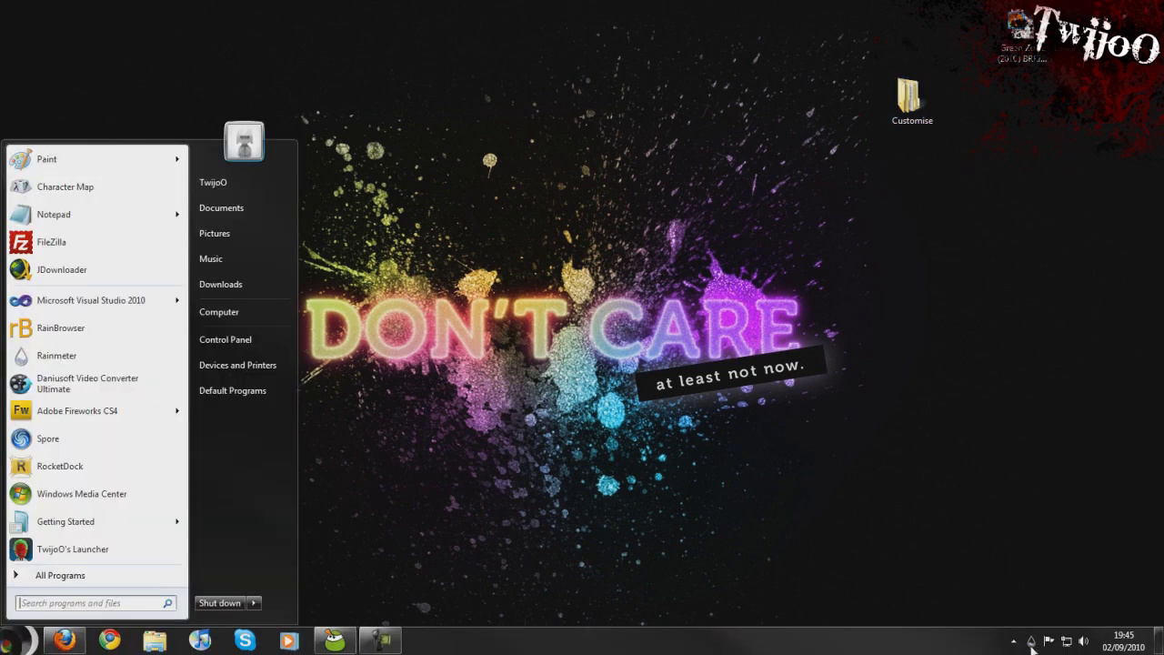
pyautogui.press('super')
pyautogui.rightClick(1029, 639)
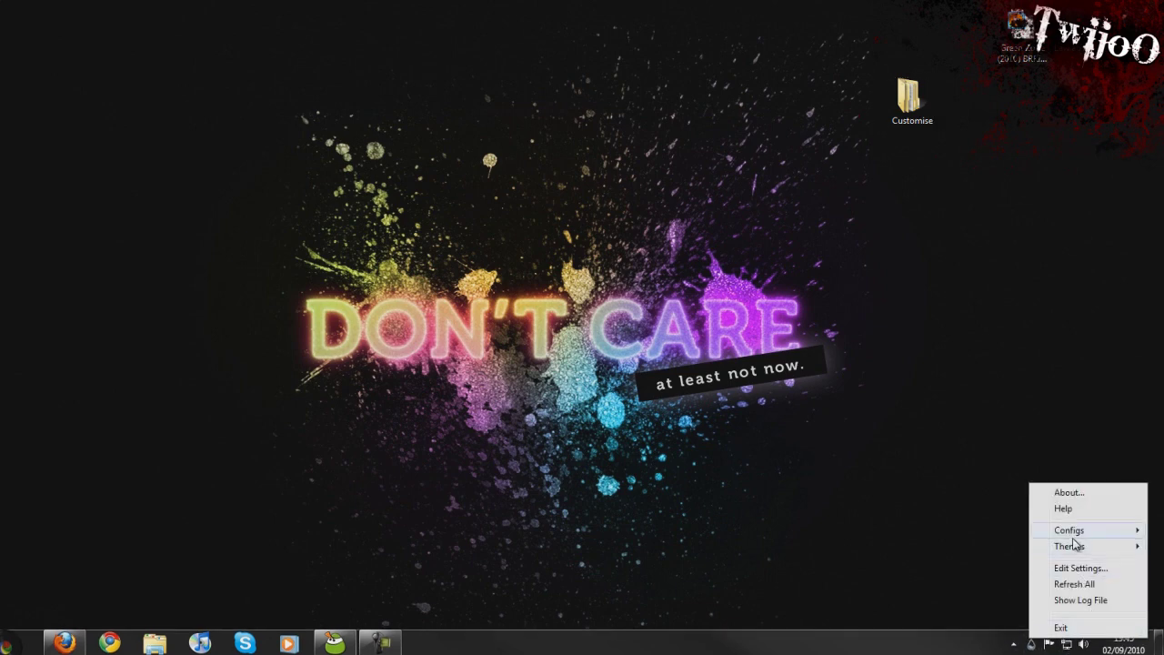
pyautogui.moveTo(1070, 546)
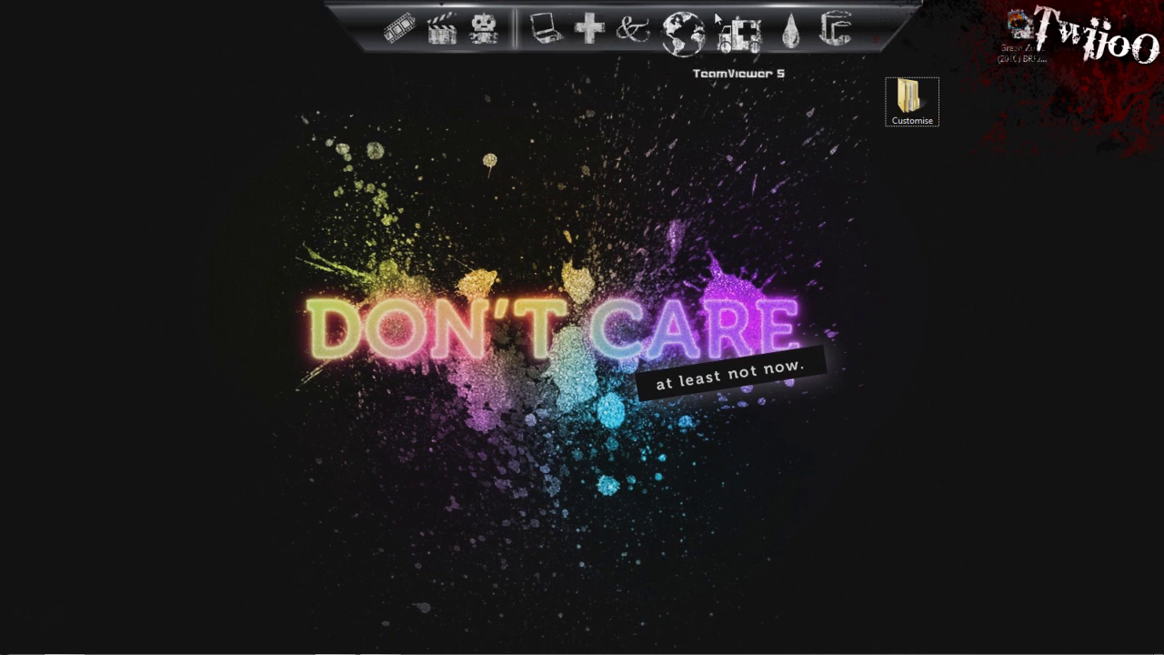
# - Open RainBrowser and expand the TwijoO skin folder in the list of all installed configs
pyautogui.click(778, 32)
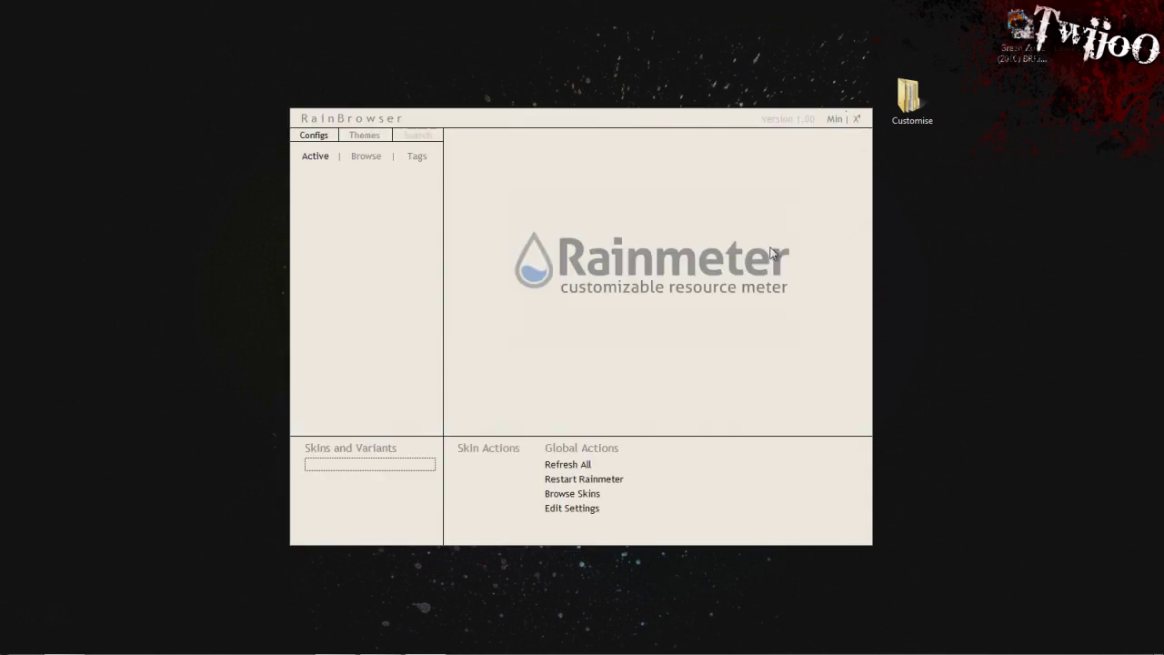
pyautogui.moveTo(653, 121); pyautogui.dragTo(661, 73)
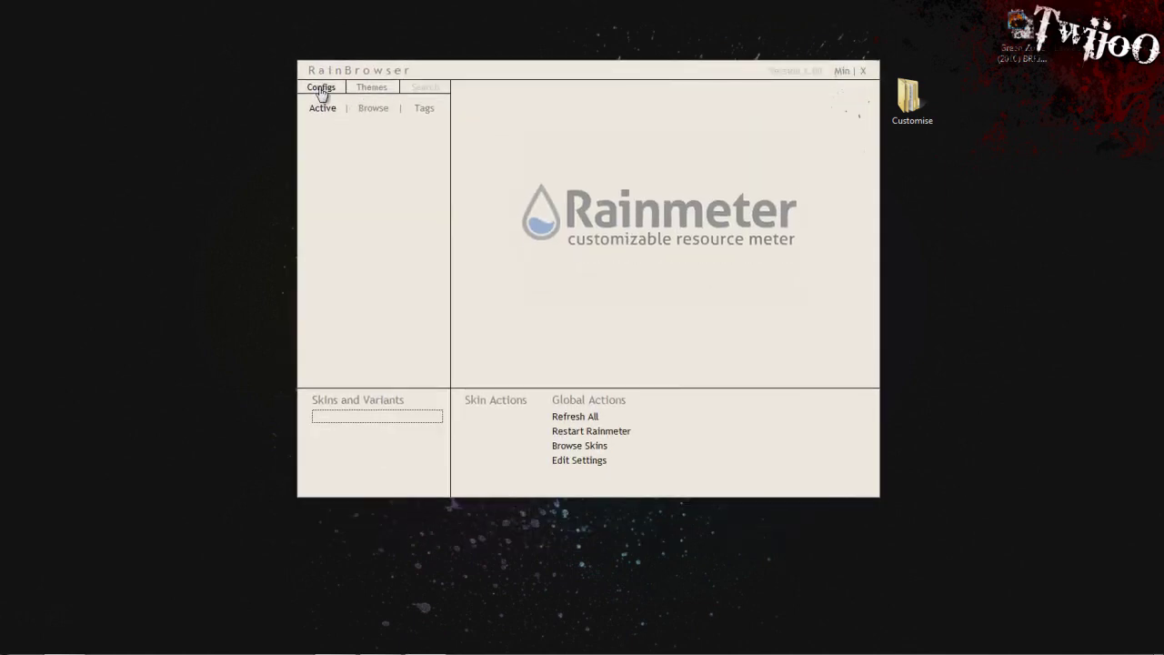
pyautogui.click(368, 111)
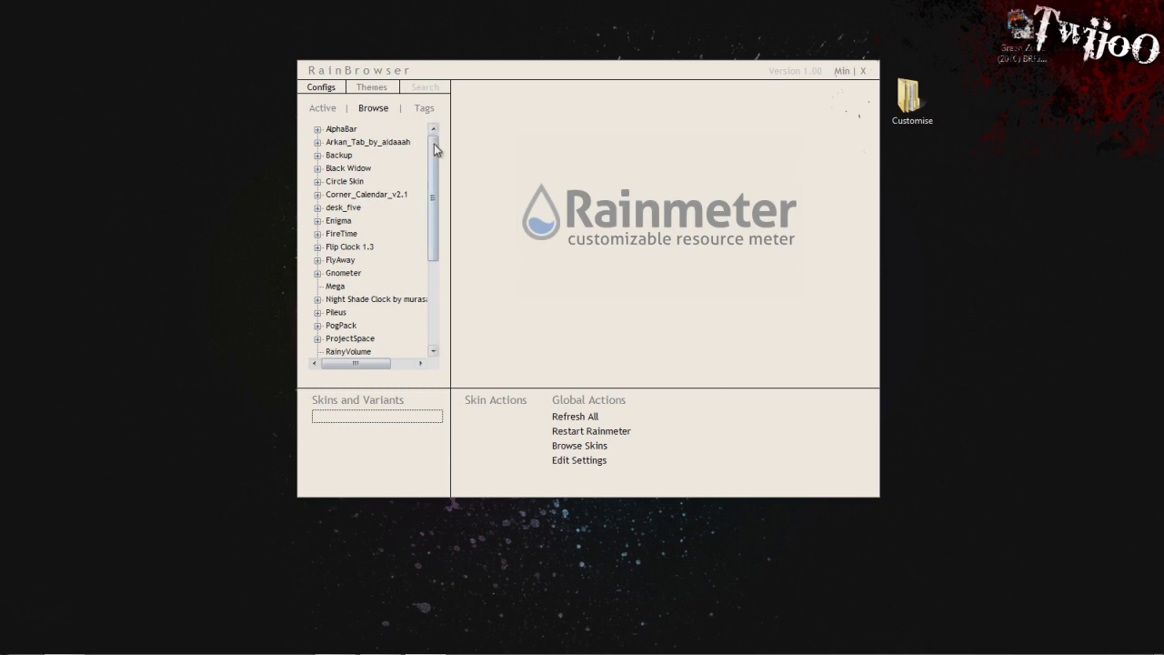
pyautogui.moveTo(434, 149); pyautogui.dragTo(427, 261)
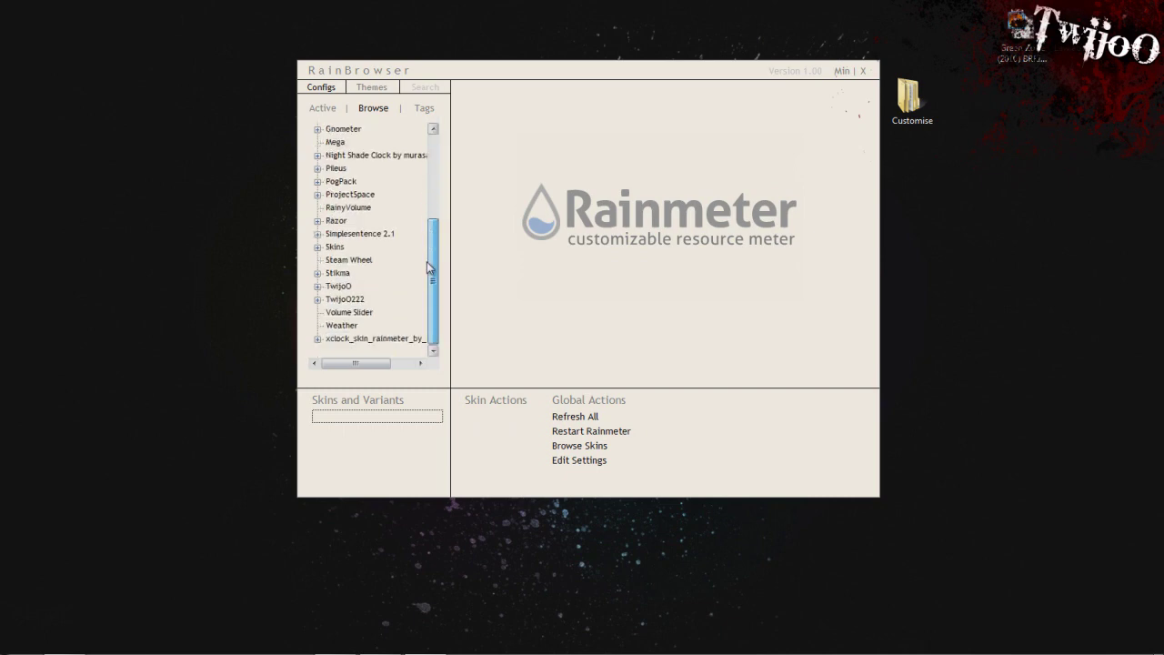
pyautogui.click(317, 286)
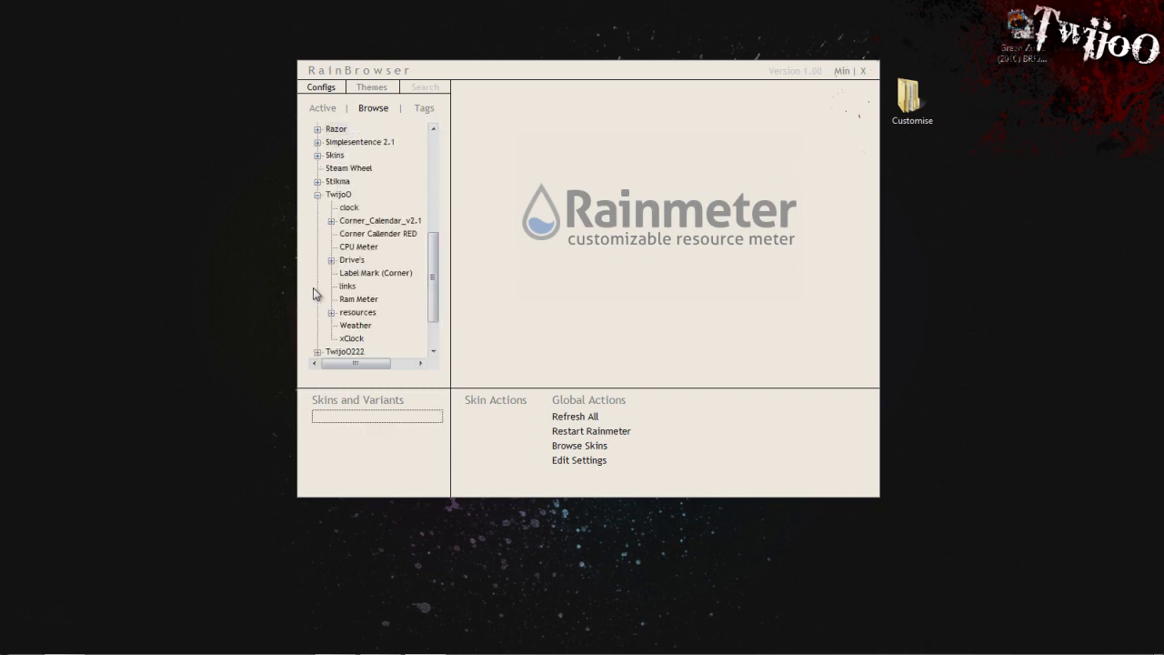
# - Load the m_clock_en.ini variant of the TwijoO clock skin
pyautogui.click(349, 207)
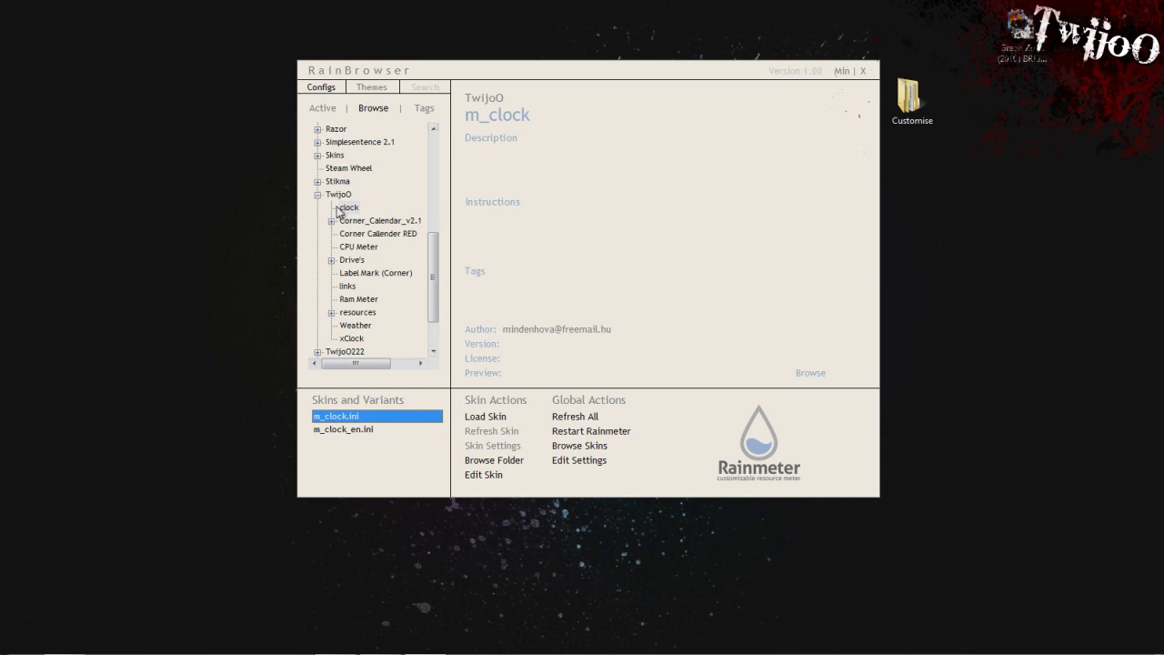
pyautogui.click(352, 210)
pyautogui.click(369, 431)
pyautogui.click(358, 419)
pyautogui.click(351, 431)
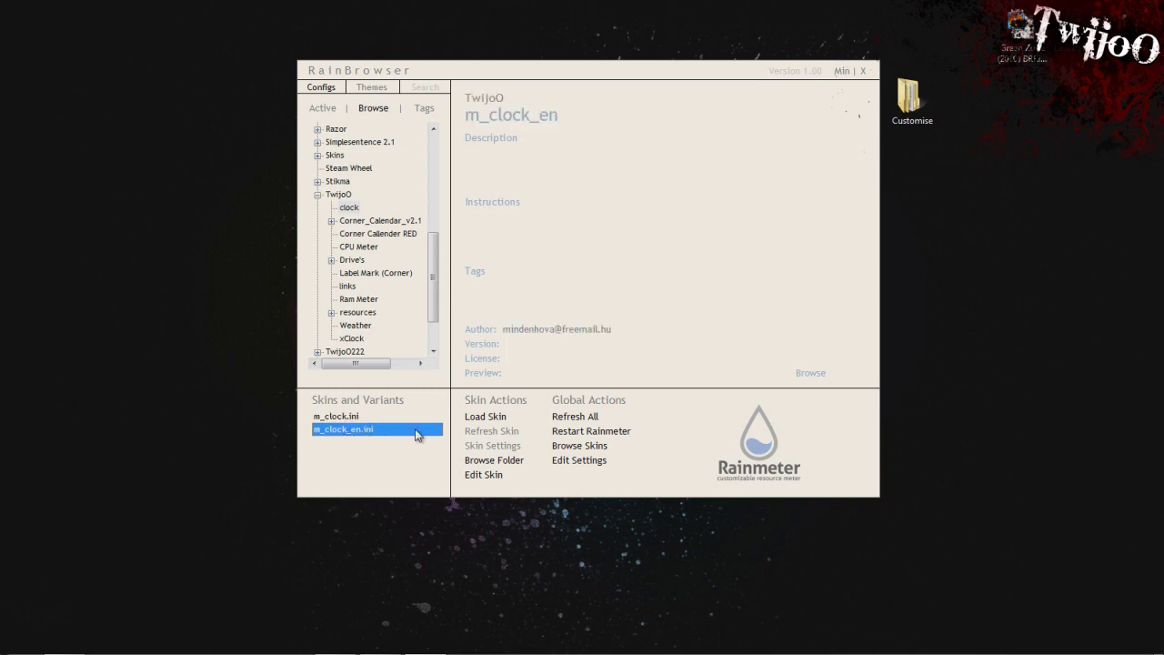
pyautogui.click(473, 422)
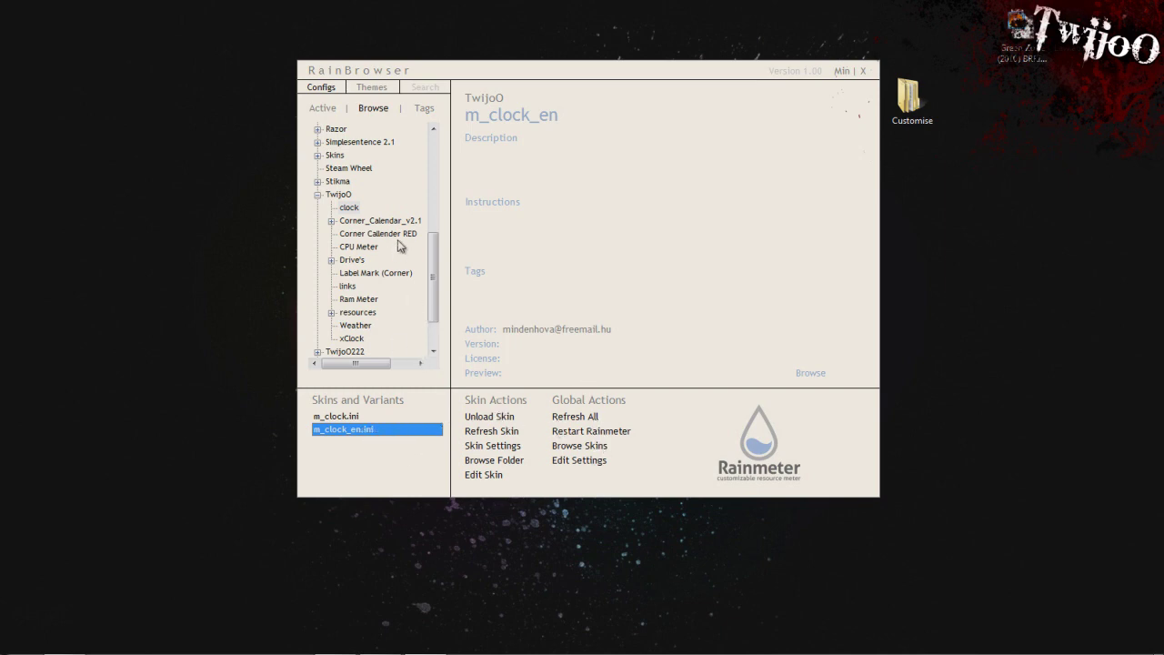
# - Load the cal.ini skin from cornercal_configurable_1.2 under Corner_Calendar_v2.1, then unload and reload it
pyautogui.click(331, 220)
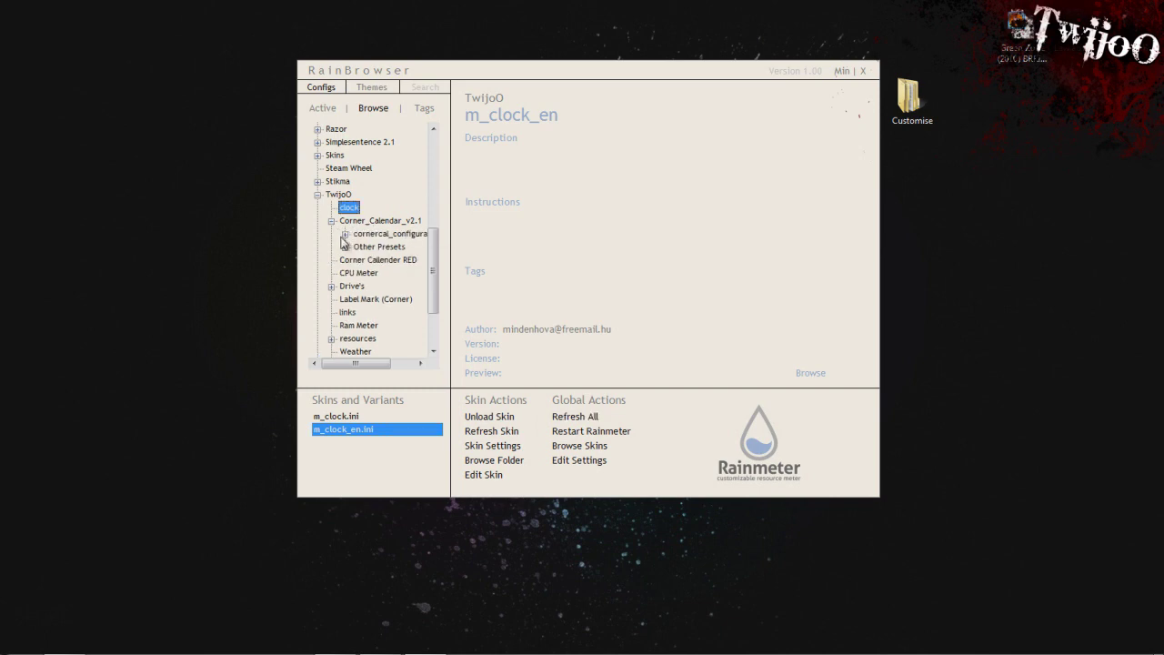
pyautogui.click(362, 222)
pyautogui.click(345, 234)
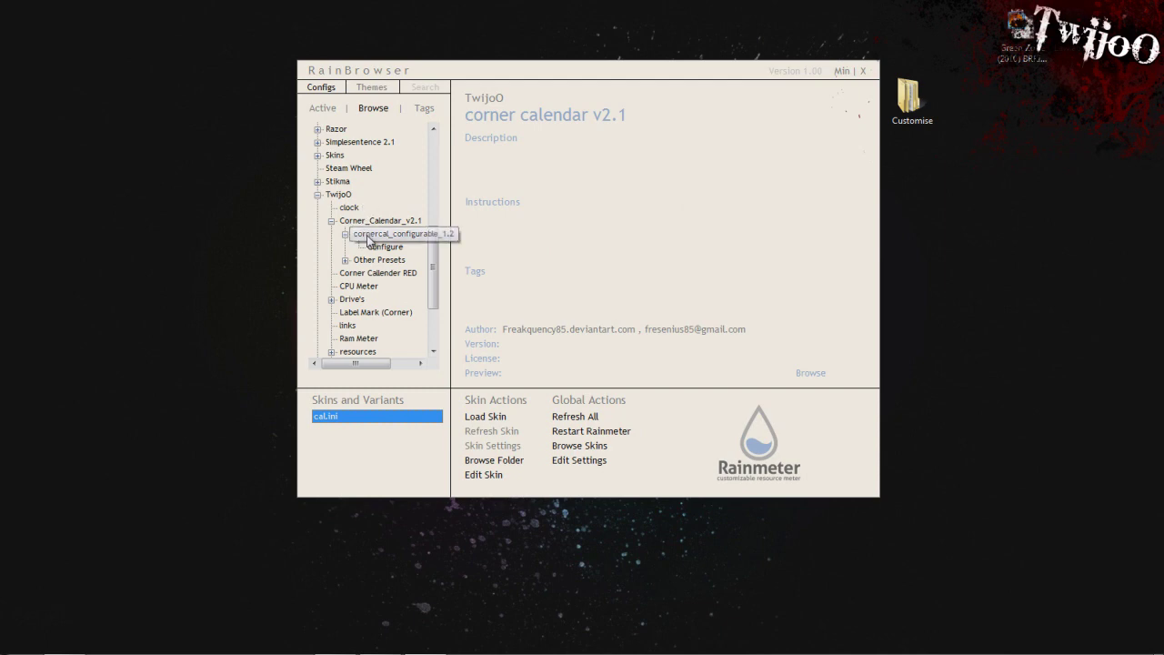
pyautogui.click(369, 236)
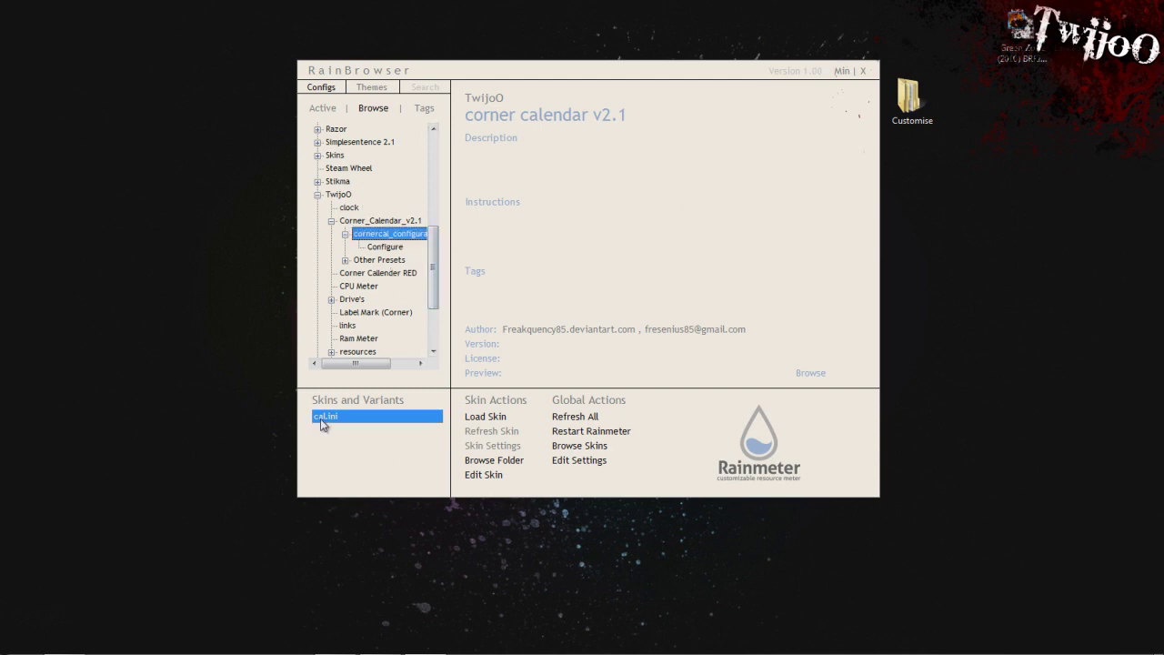
pyautogui.click(473, 422)
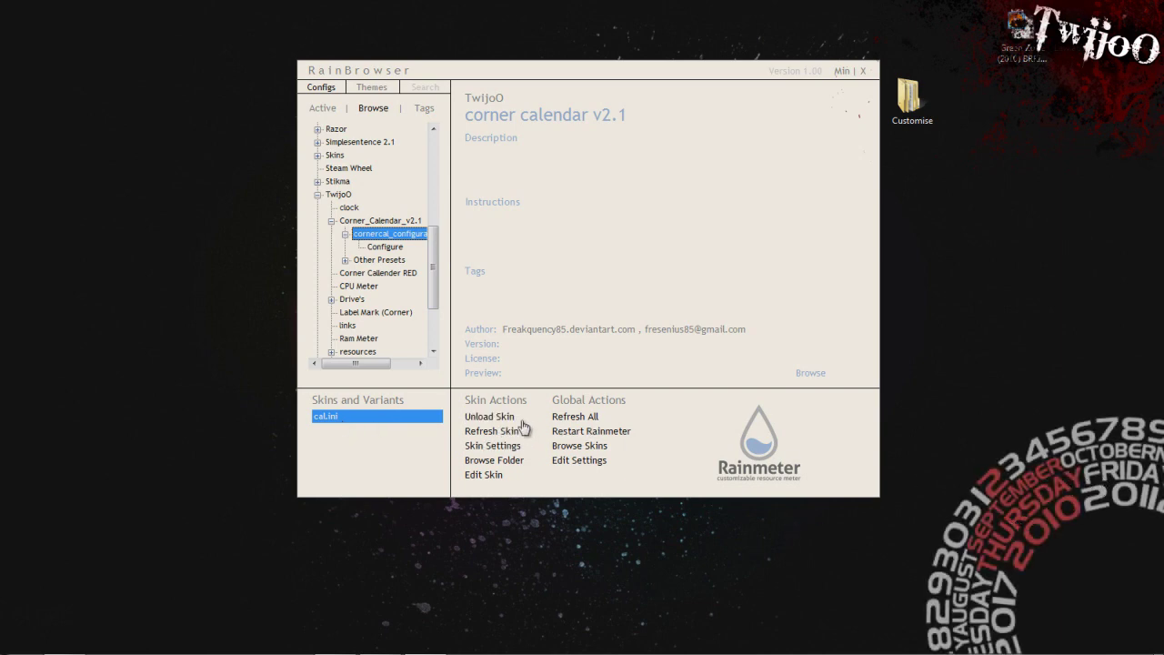
pyautogui.click(474, 418)
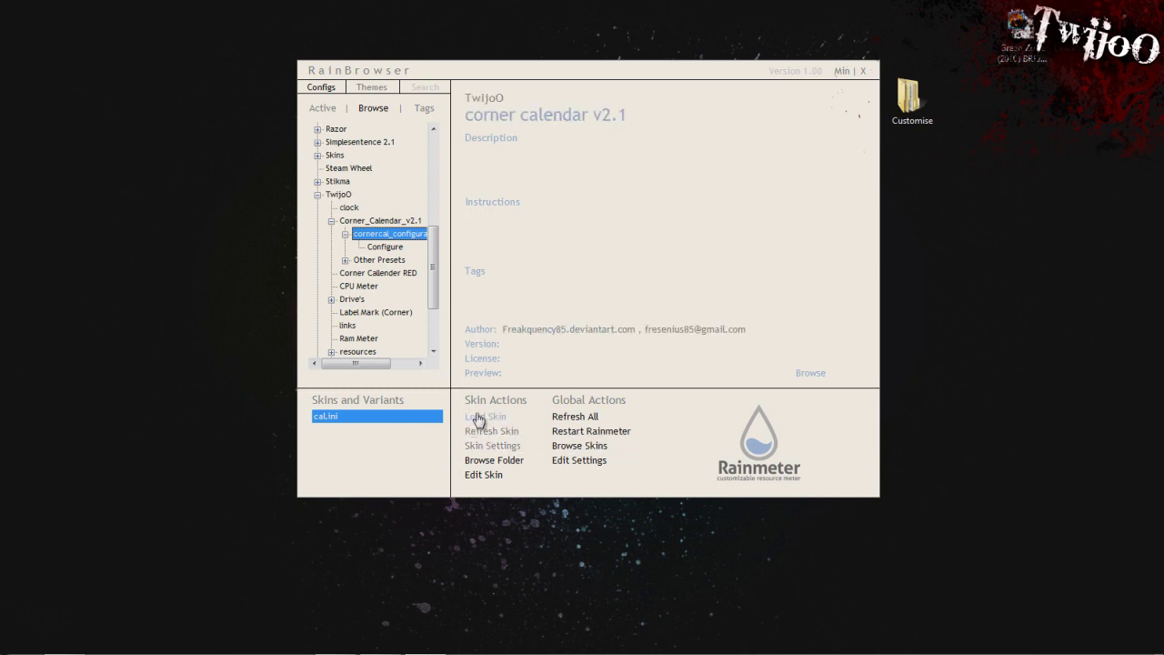
pyautogui.click(471, 420)
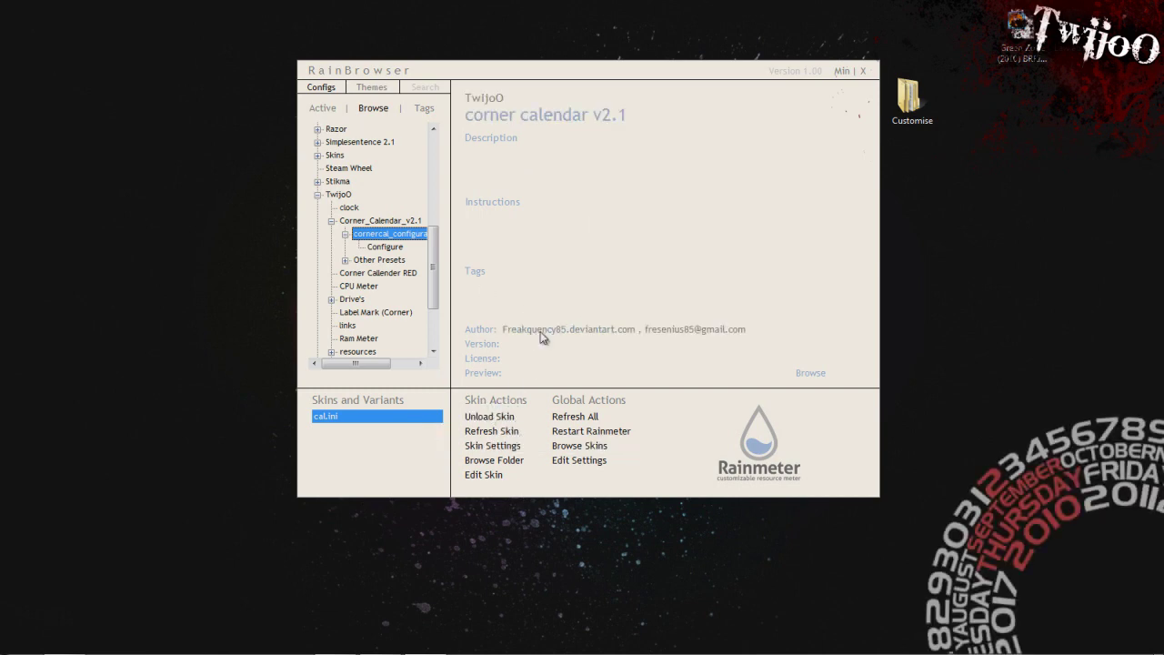
# - Turn off Click Through in the skin settings of cornercal_configurable_1.2 and apply the change
pyautogui.click(499, 445)
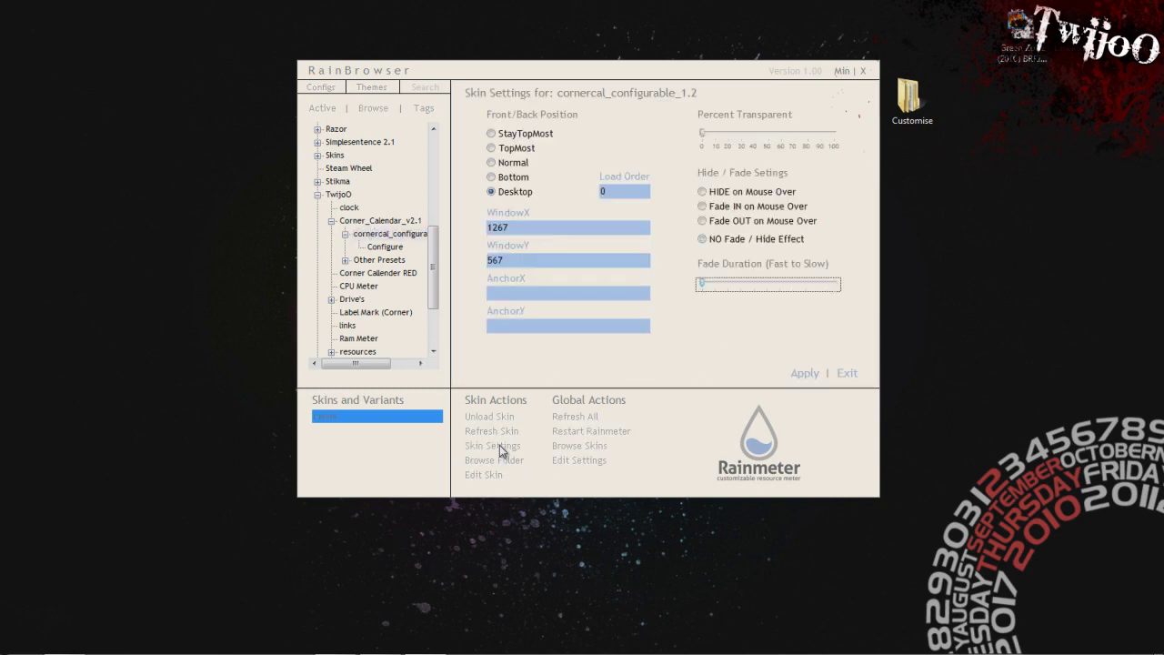
pyautogui.moveTo(624, 66); pyautogui.dragTo(595, 39)
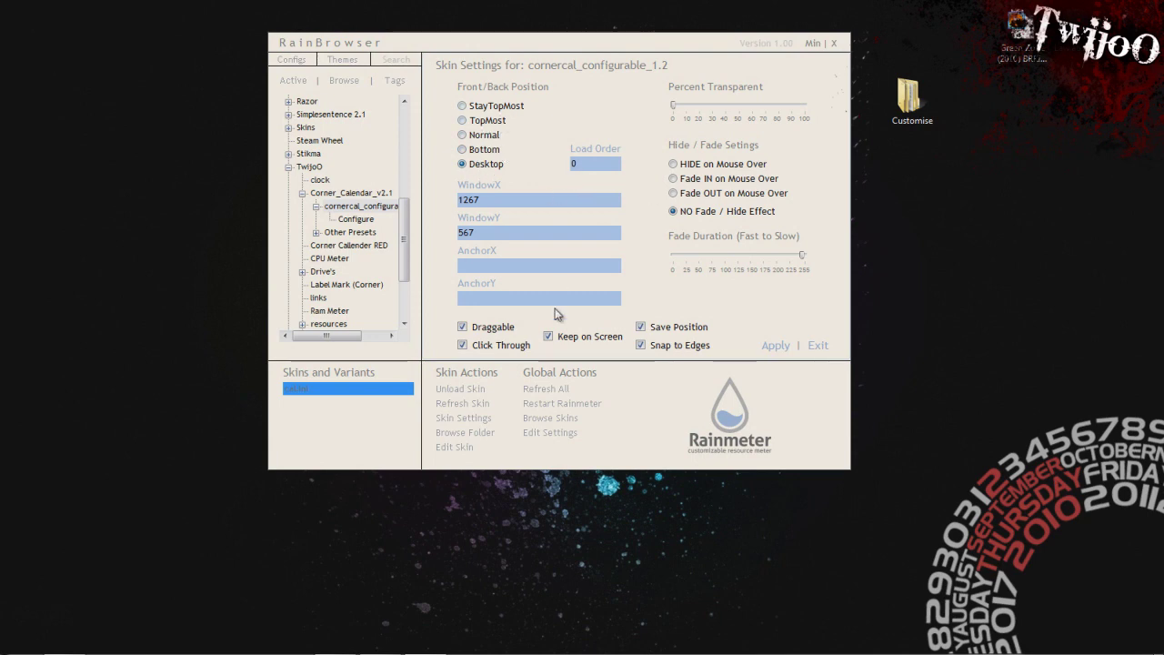
pyautogui.click(498, 349)
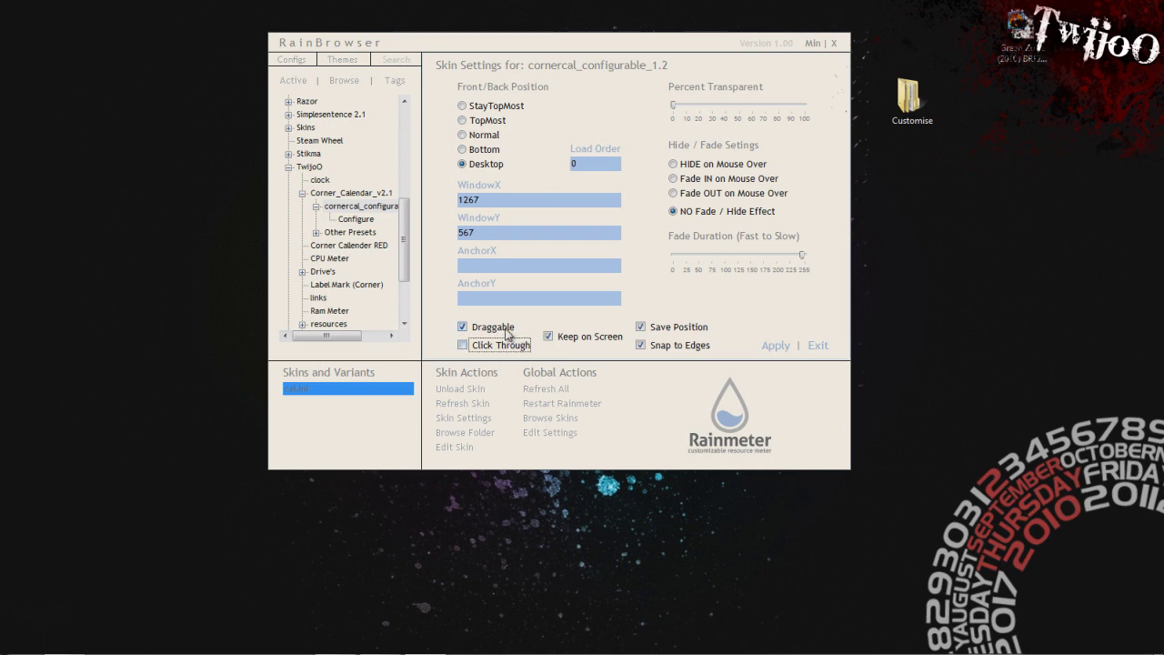
pyautogui.click(667, 332)
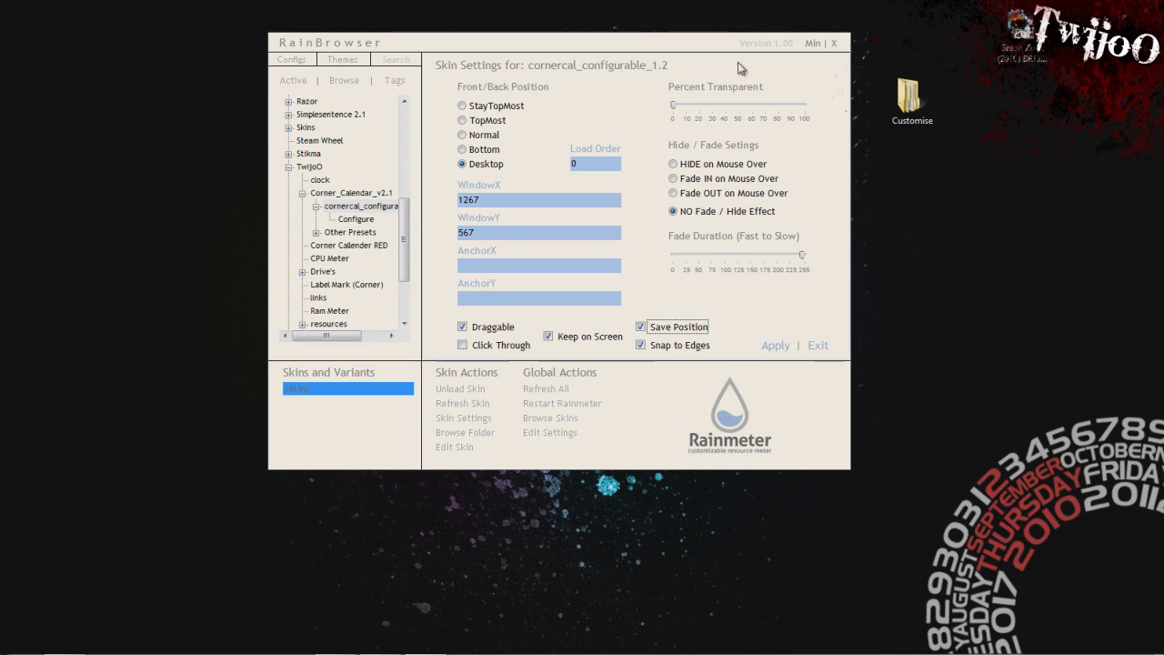
pyautogui.moveTo(727, 47); pyautogui.dragTo(577, 46)
pyautogui.click(634, 351)
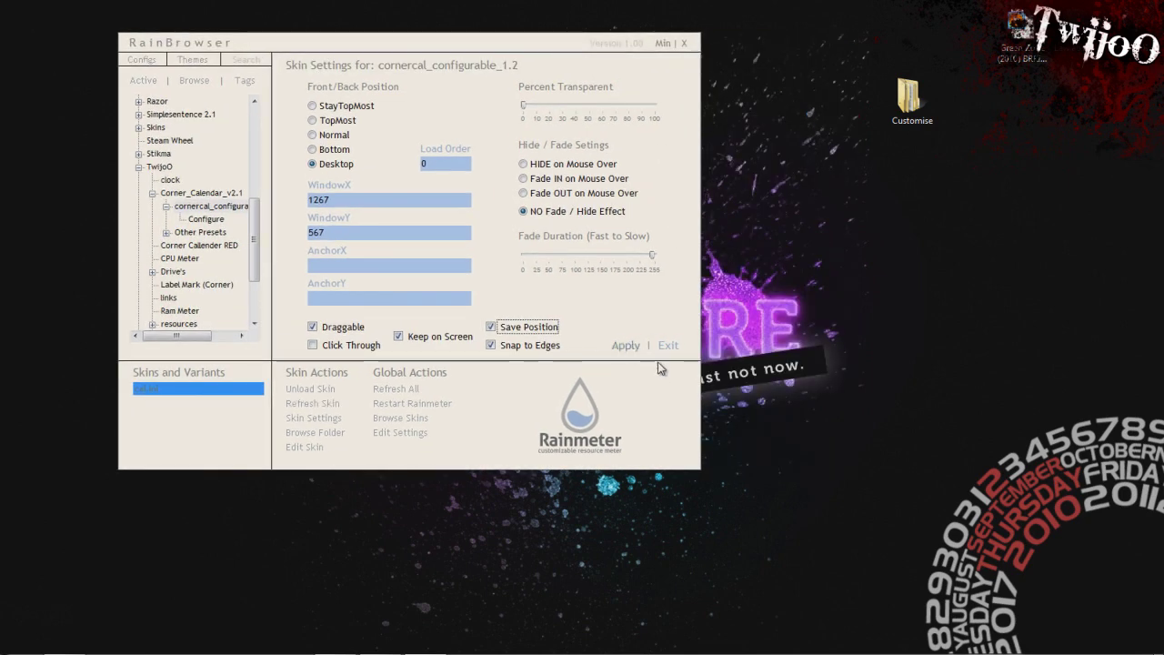
# - Try moving the corner calendar on the desktop, then view its Configure Calendar options and close them
pyautogui.moveTo(1023, 478); pyautogui.dragTo(1043, 614)
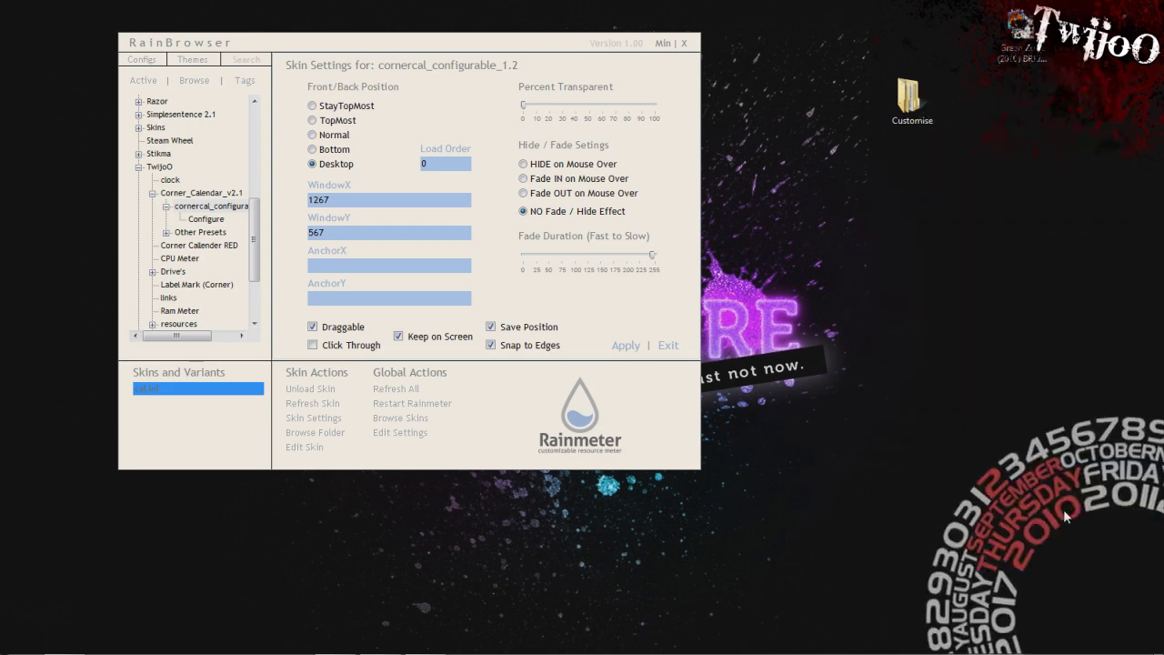
pyautogui.moveTo(1153, 532)
pyautogui.moveTo(587, 253); pyautogui.dragTo(979, 236)
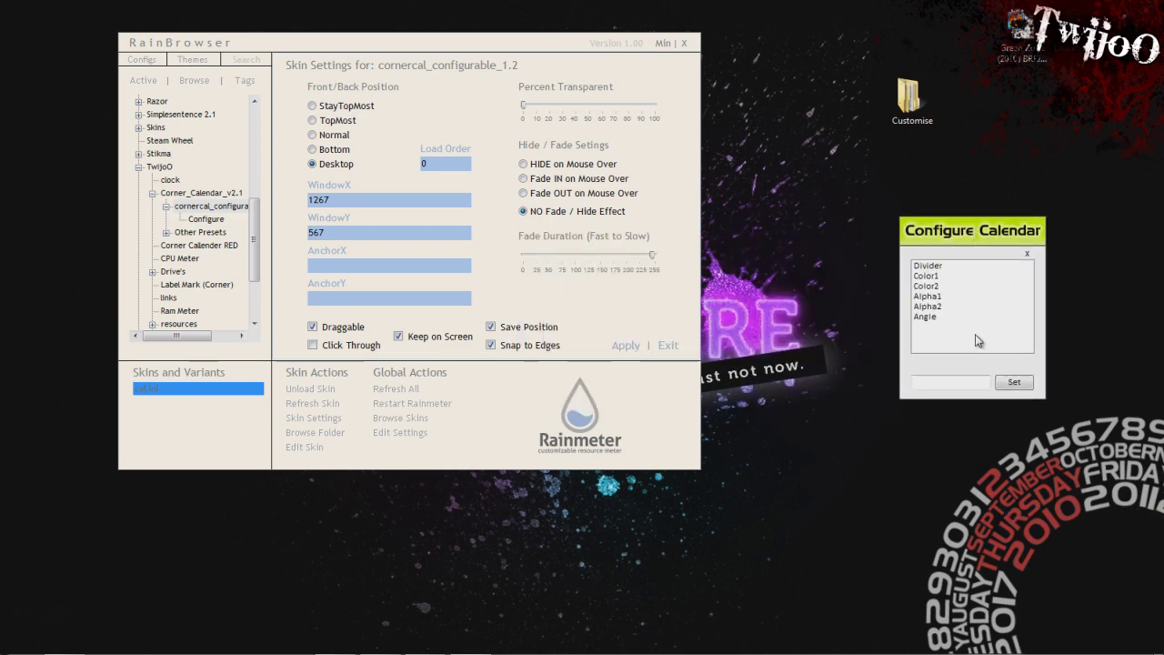
pyautogui.click(1026, 254)
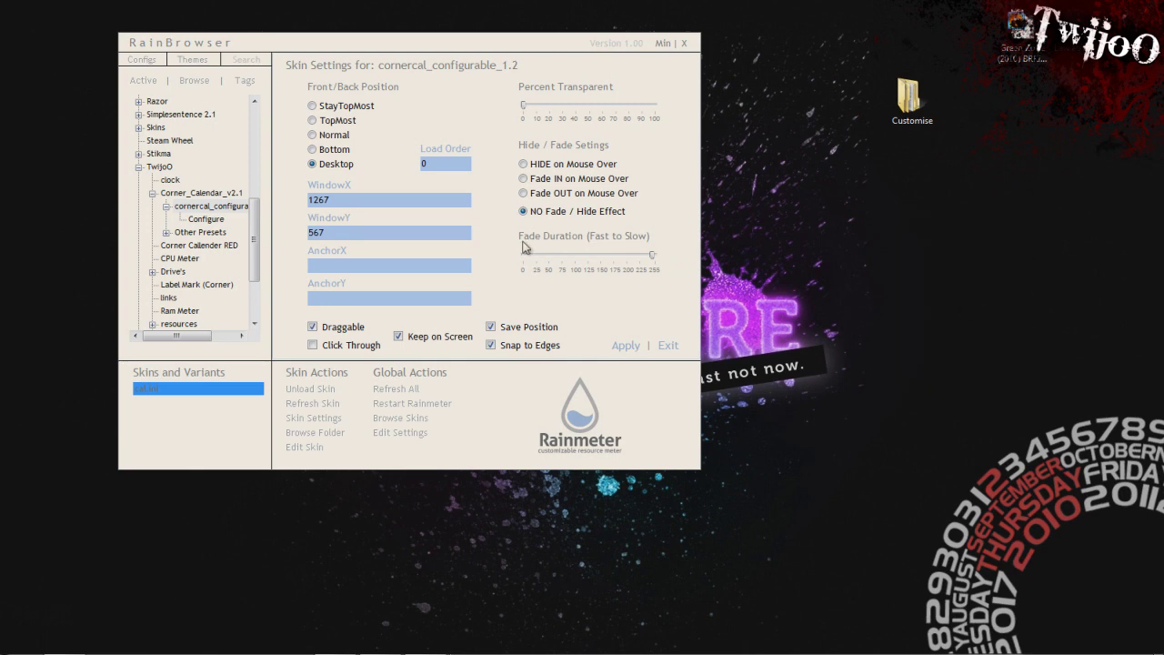
# - Turn Click Through back on for the corner calendar, test it on the desktop, and leave the skin settings
pyautogui.click(317, 347)
pyautogui.click(1060, 495)
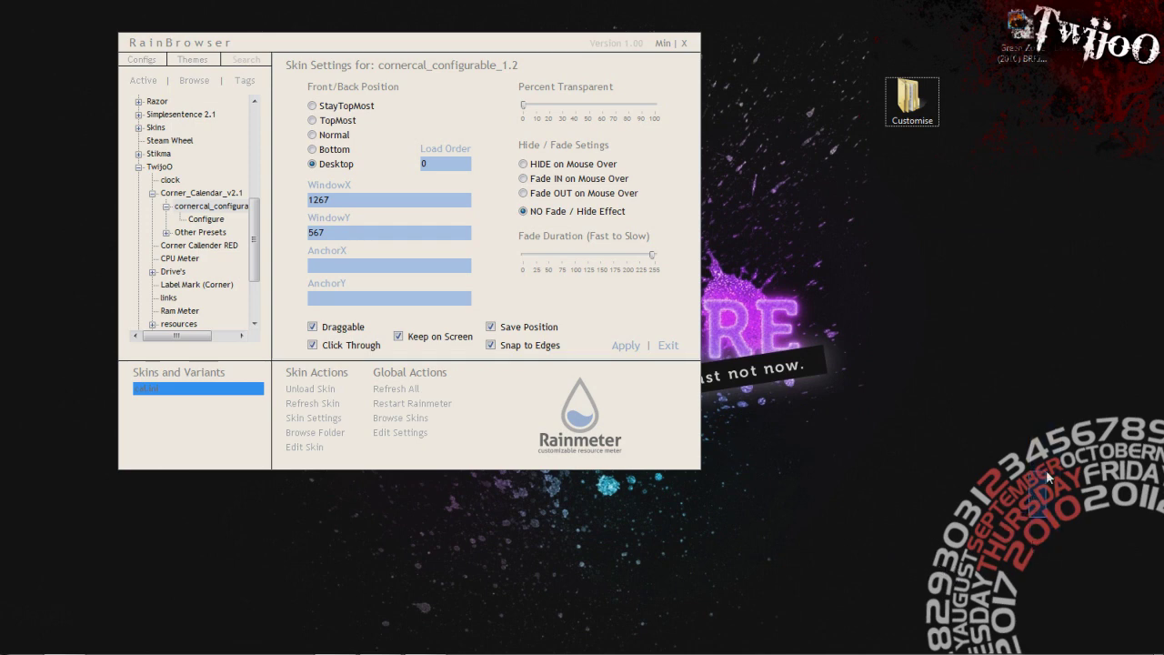
pyautogui.moveTo(912, 102); pyautogui.dragTo(950, 201)
pyautogui.click(949, 202)
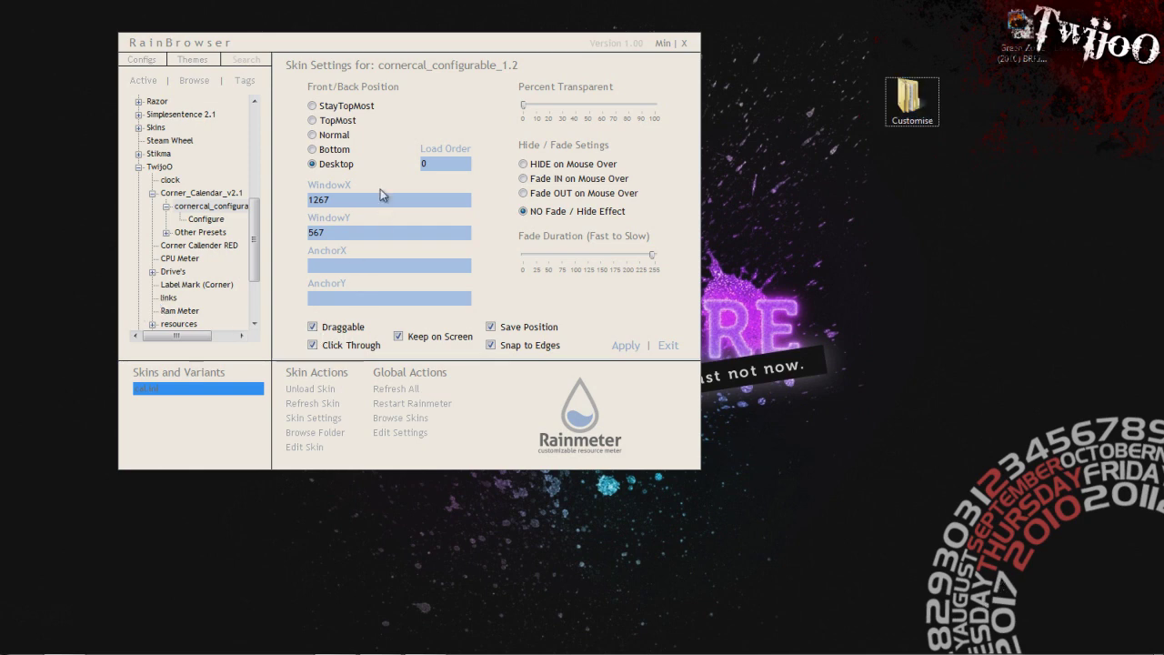
pyautogui.moveTo(171, 210); pyautogui.dragTo(186, 214)
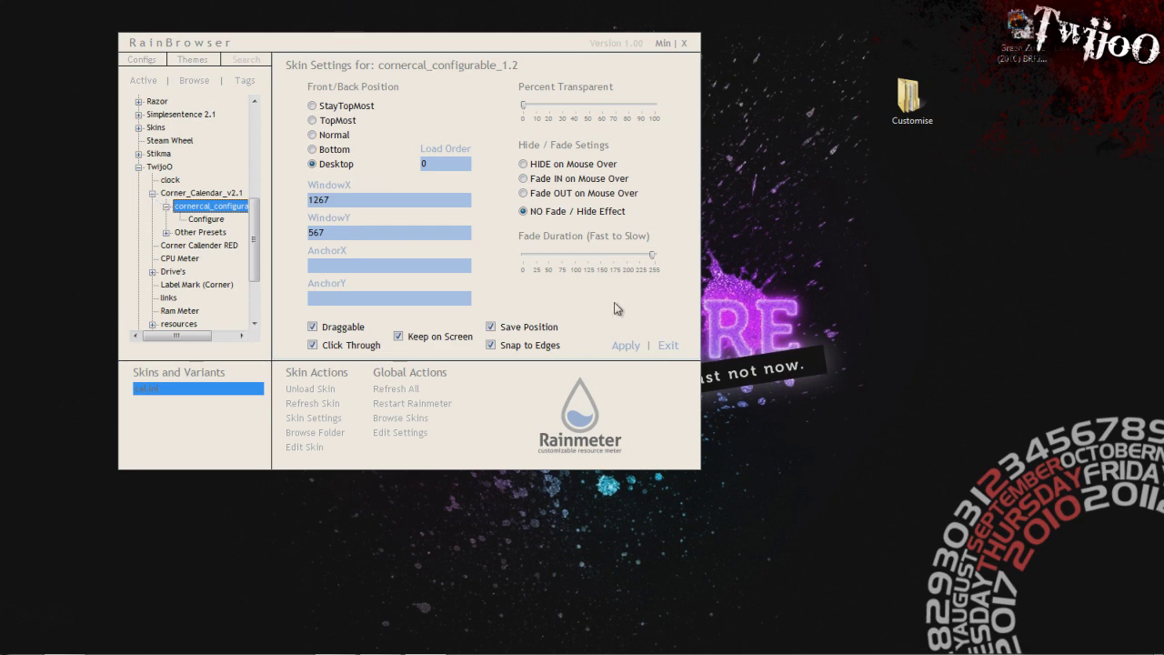
pyautogui.click(677, 345)
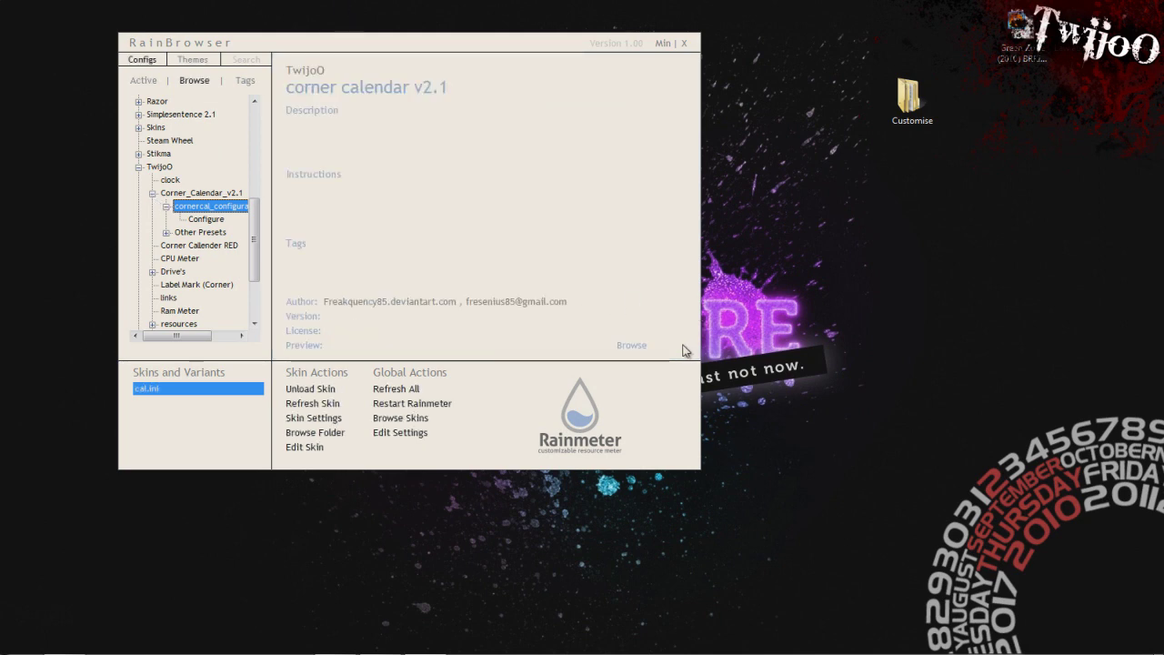
# - Collapse Corner_Calendar_v2.1 and load the CPU.ini variant of the TwijoO CPU Meter skin
pyautogui.click(153, 193)
pyautogui.click(193, 205)
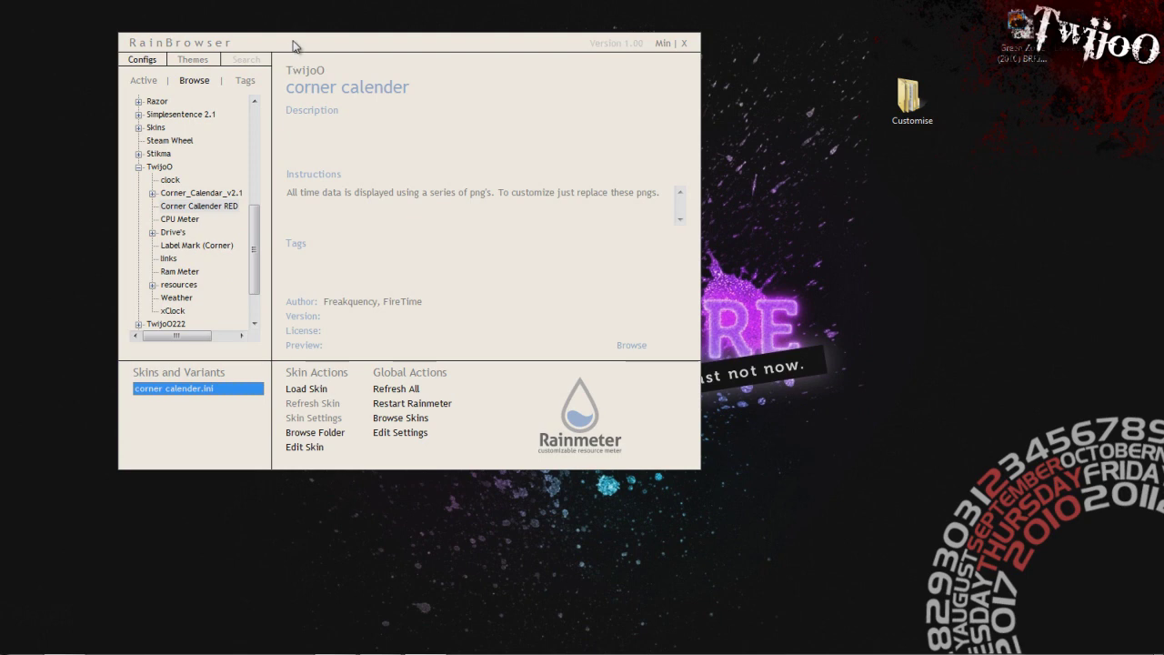
pyautogui.moveTo(293, 46); pyautogui.dragTo(471, 38)
pyautogui.click(342, 215)
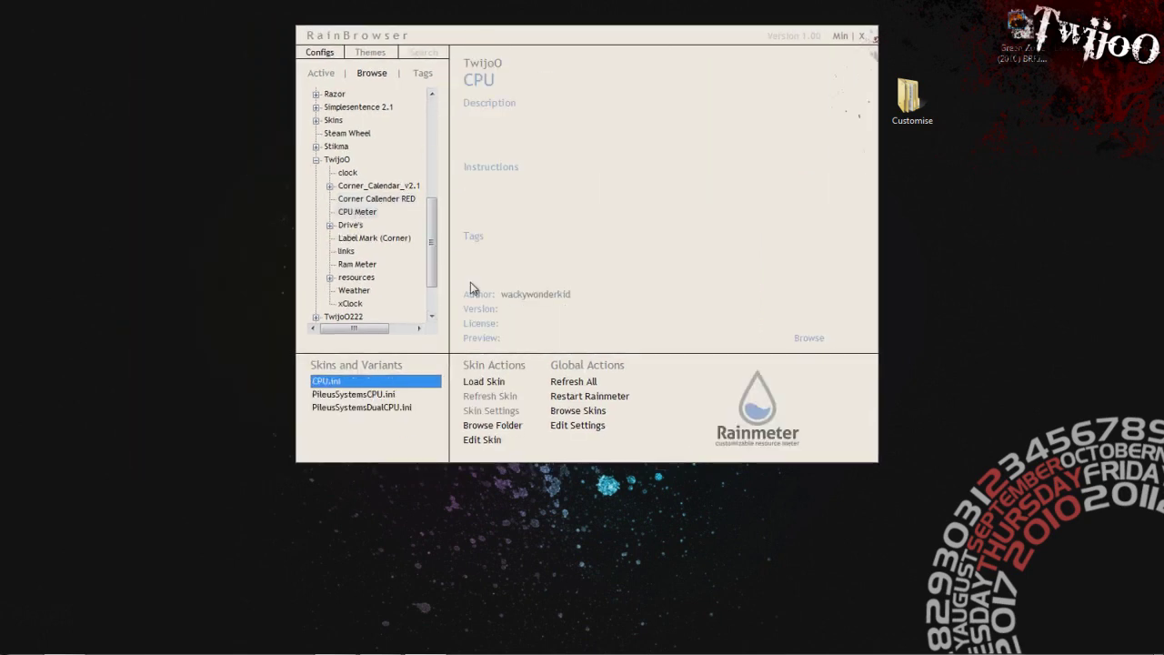
pyautogui.click(491, 382)
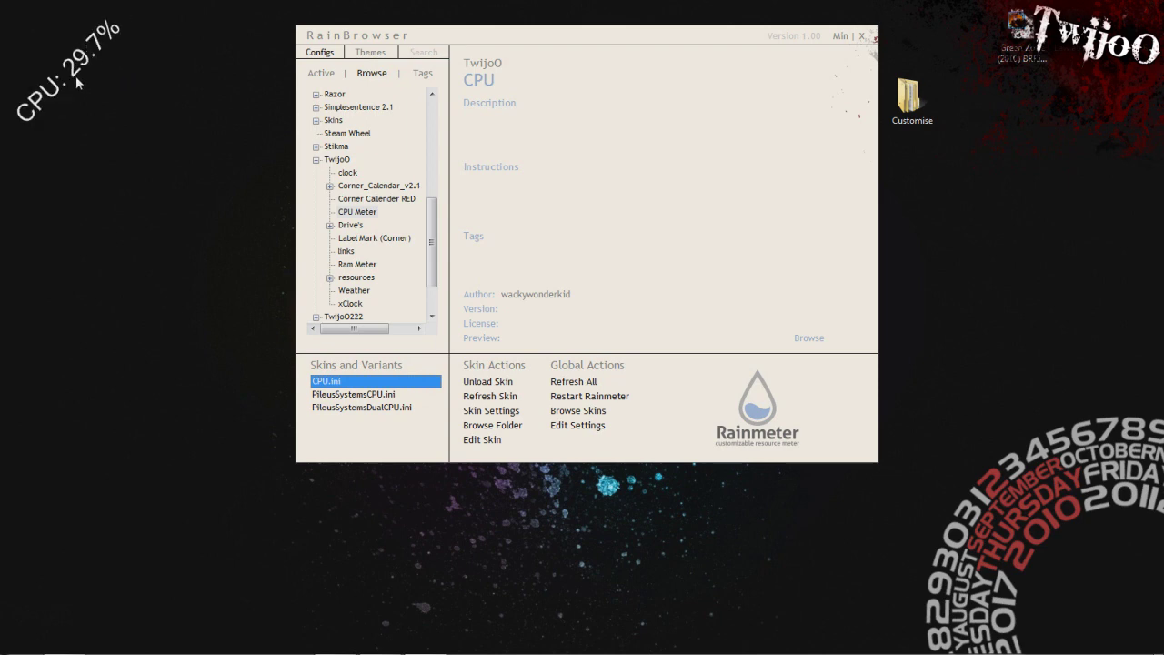
# - Load the PileusSystemsCPU.ini variant of the CPU Meter skin and open its skin settings
pyautogui.click(371, 398)
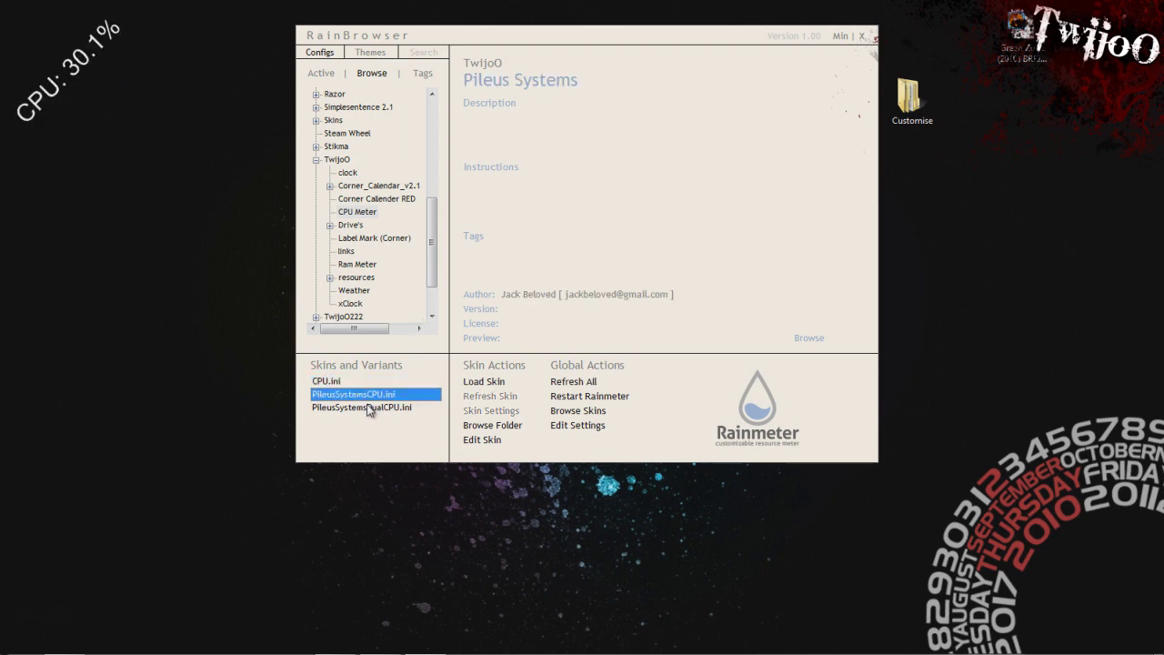
pyautogui.click(485, 389)
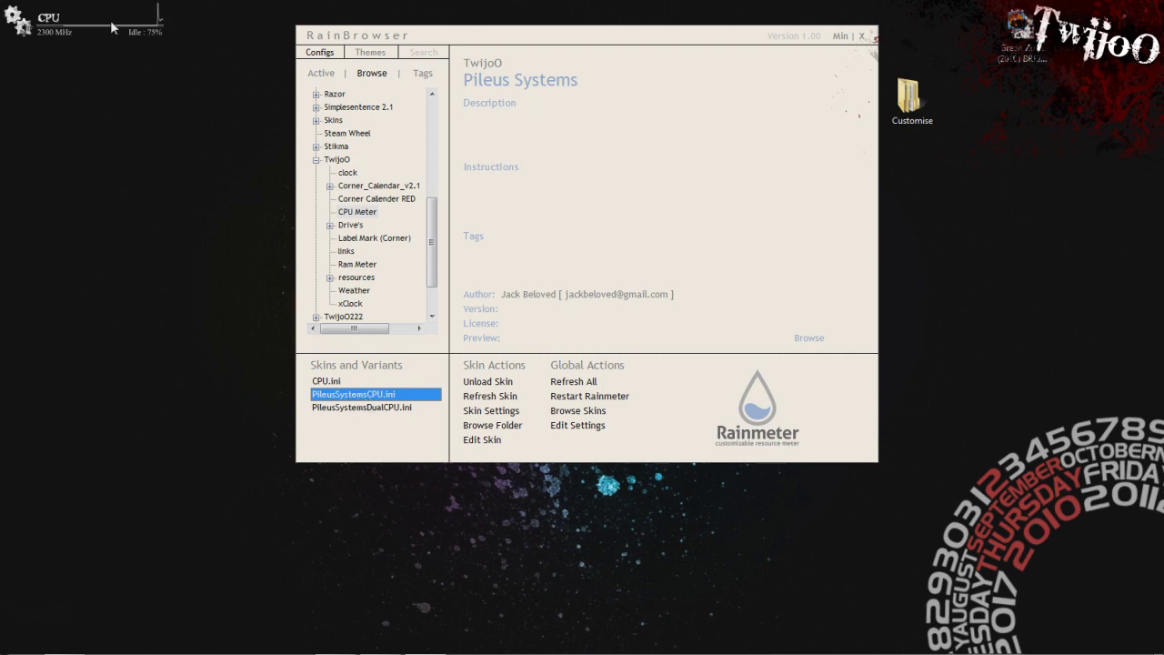
pyautogui.click(496, 411)
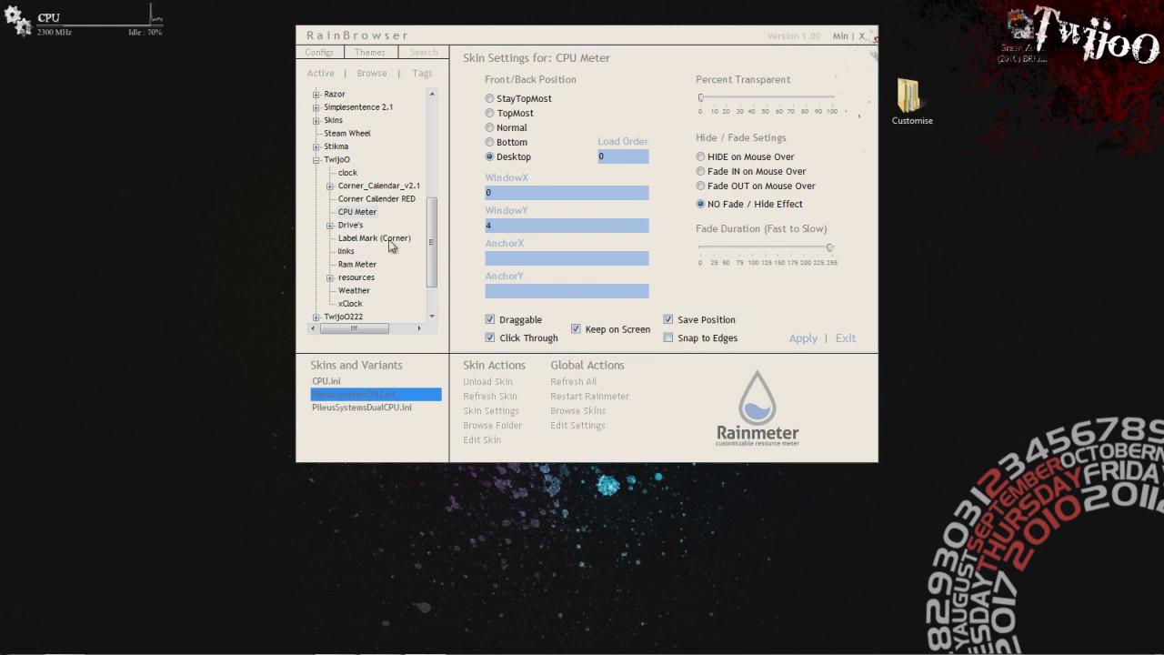
# - Leave the CPU Meter settings, and load PileusSystemsHDD2.ini from the Drive's D folder and PileusSystemsHDD3.ini from the F folder
pyautogui.click(357, 211)
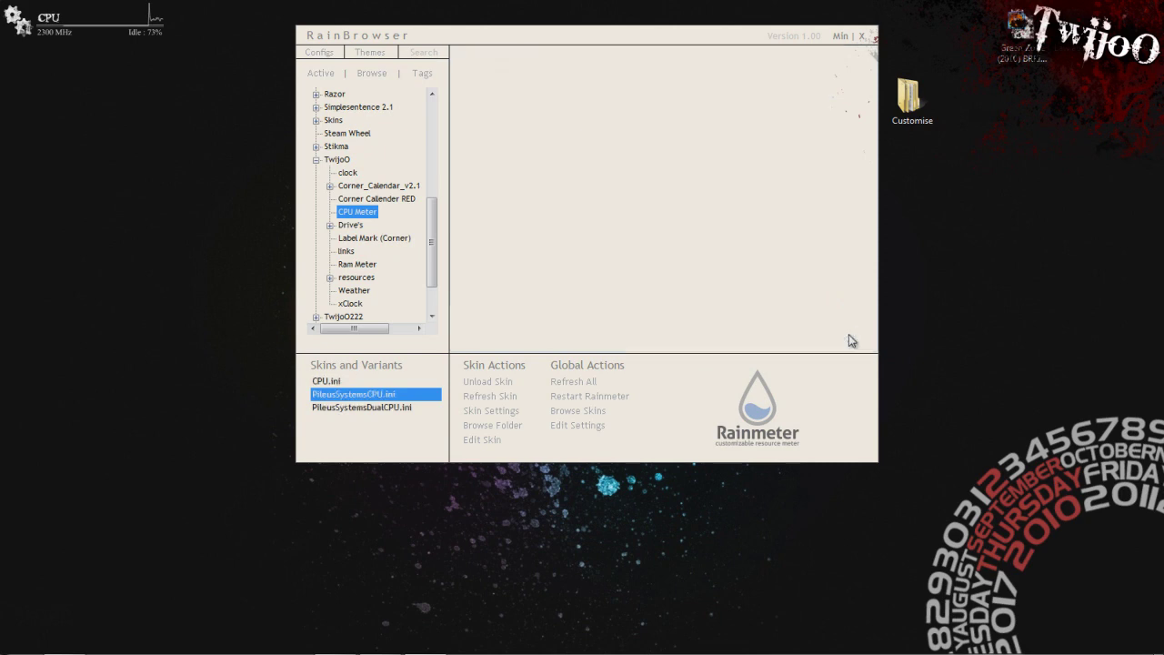
pyautogui.click(353, 226)
pyautogui.click(330, 225)
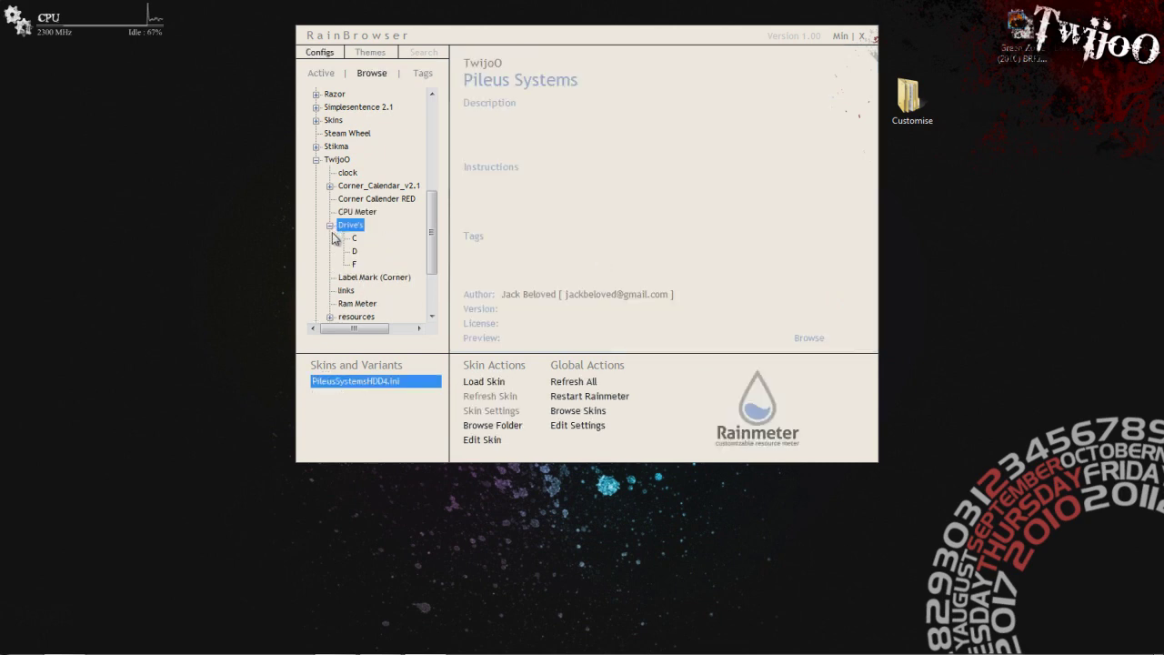
pyautogui.click(355, 253)
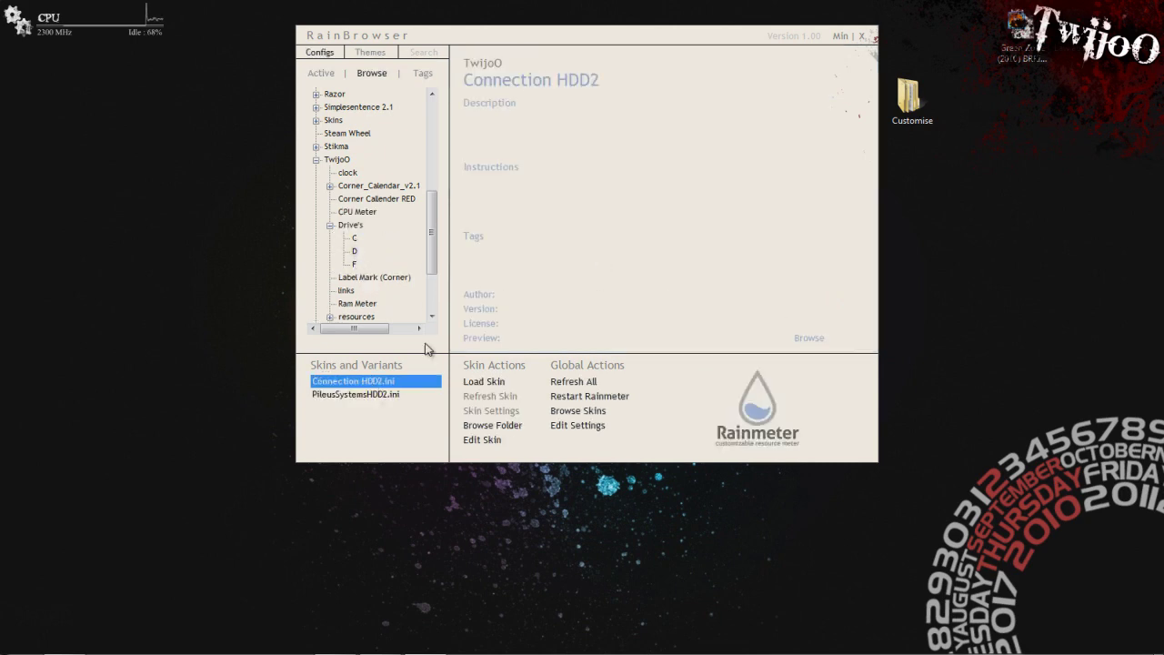
pyautogui.click(404, 394)
pyautogui.click(479, 381)
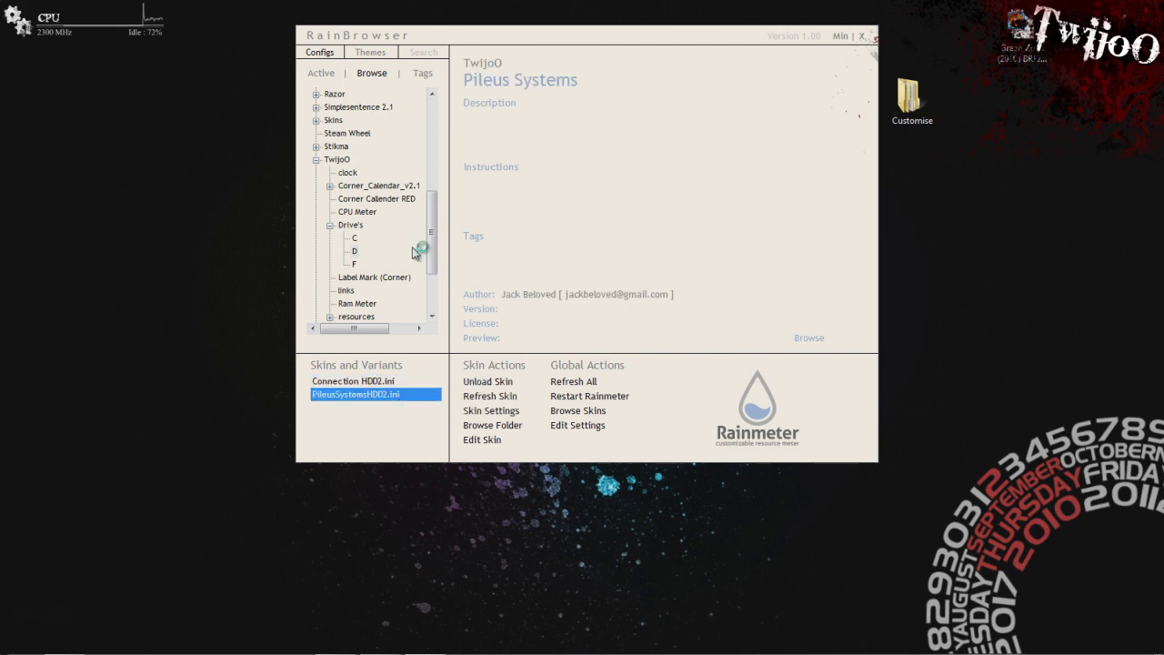
pyautogui.click(382, 395)
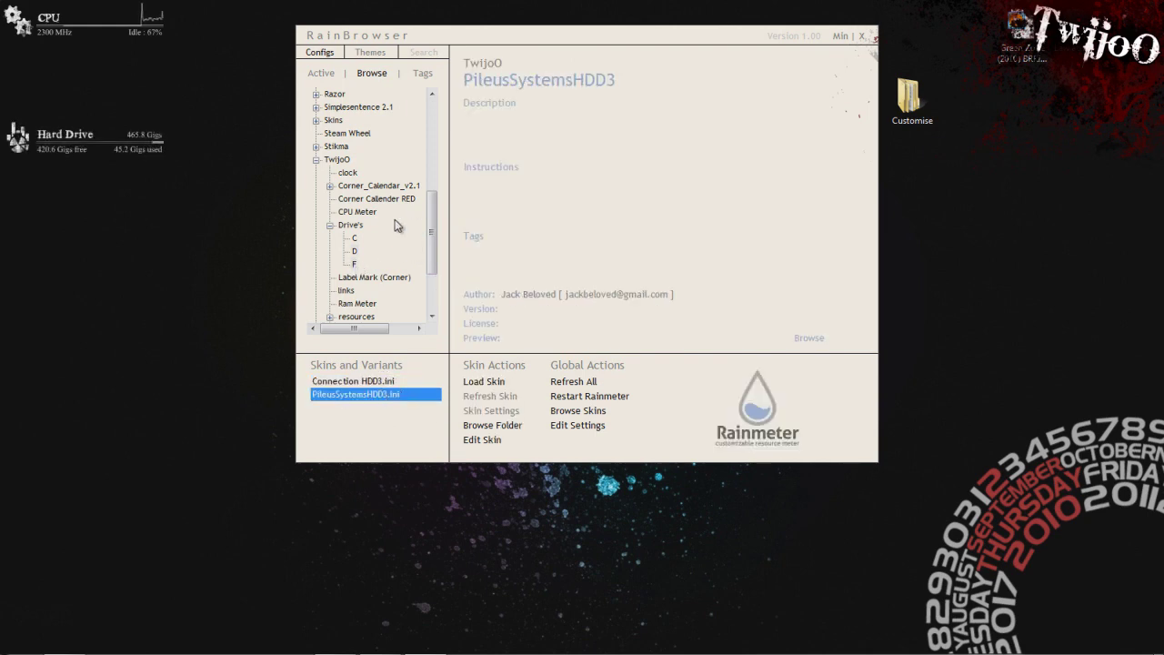
pyautogui.click(477, 386)
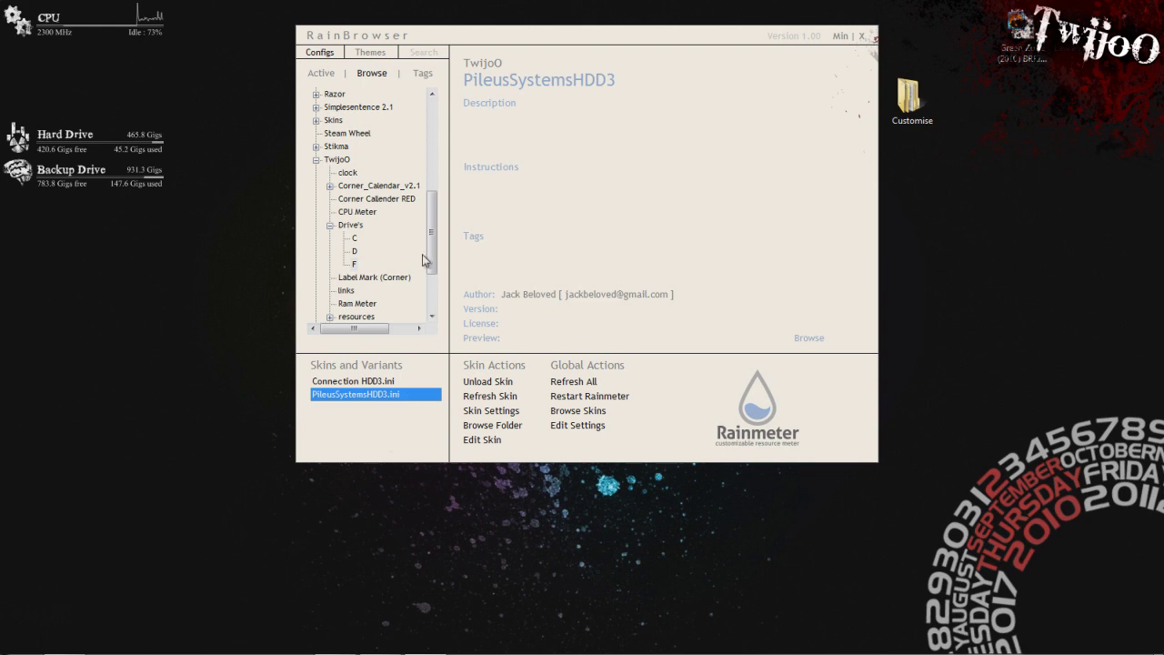
# - Try the Label.ini skin of Label Mark (Corner) on the desktop and unload it
pyautogui.click(368, 278)
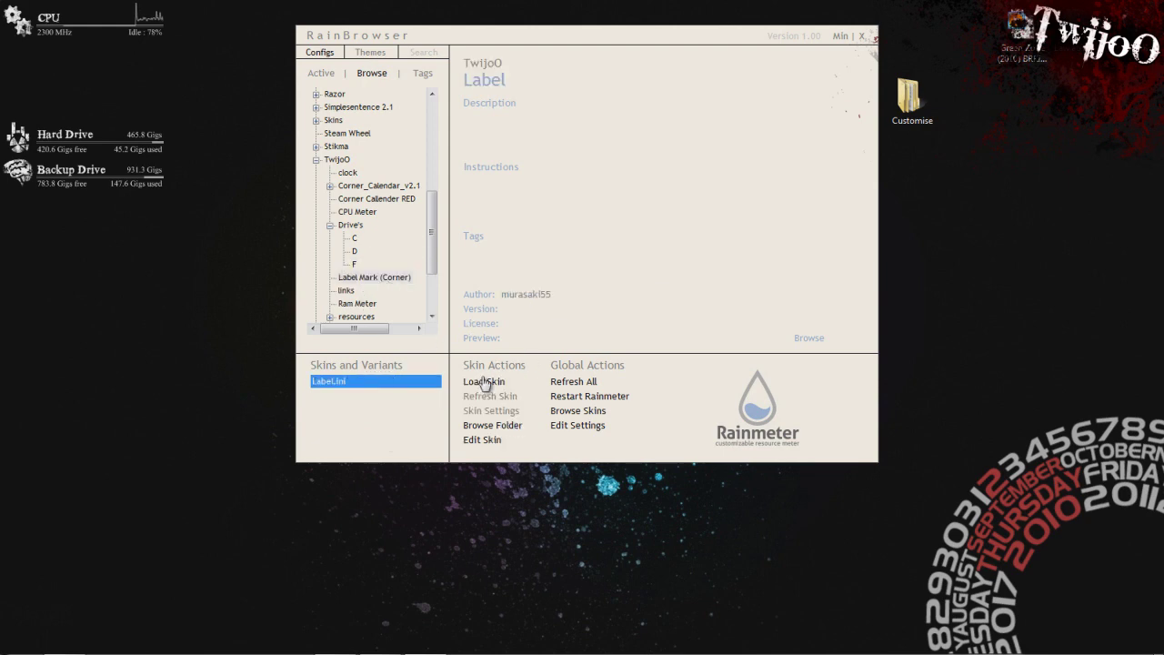
pyautogui.click(483, 383)
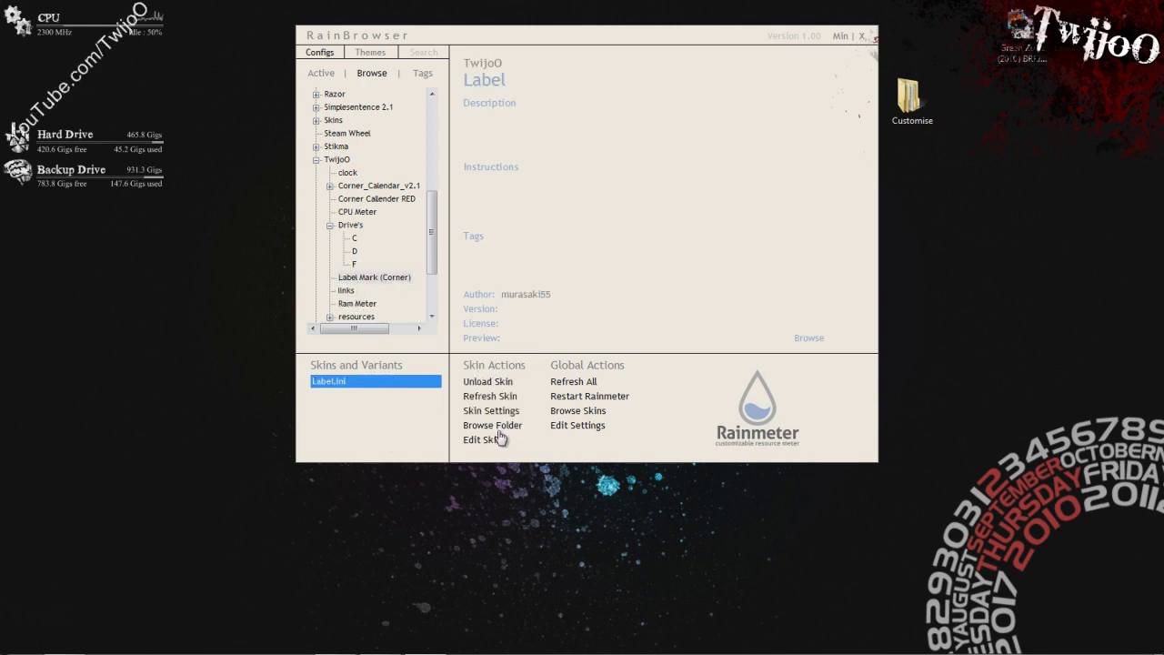
pyautogui.click(486, 382)
# - Load the links.ini skin and the PileusSystemsRAM.ini variant of the TwijoO Ram Meter
pyautogui.click(345, 290)
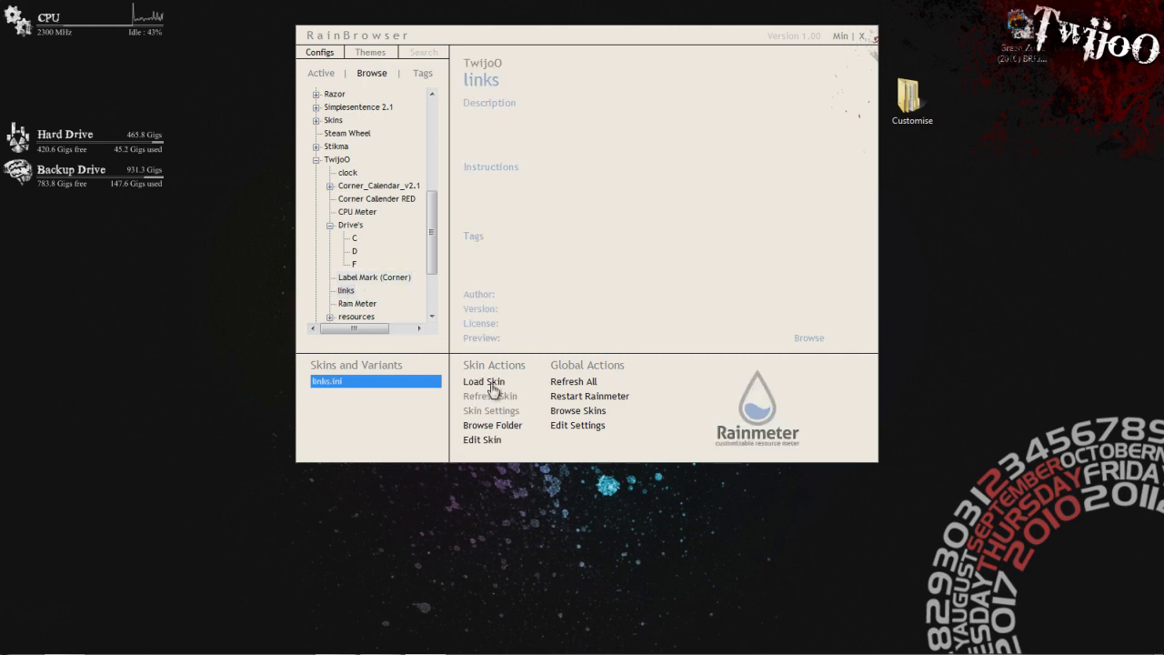
pyautogui.click(492, 383)
pyautogui.click(357, 303)
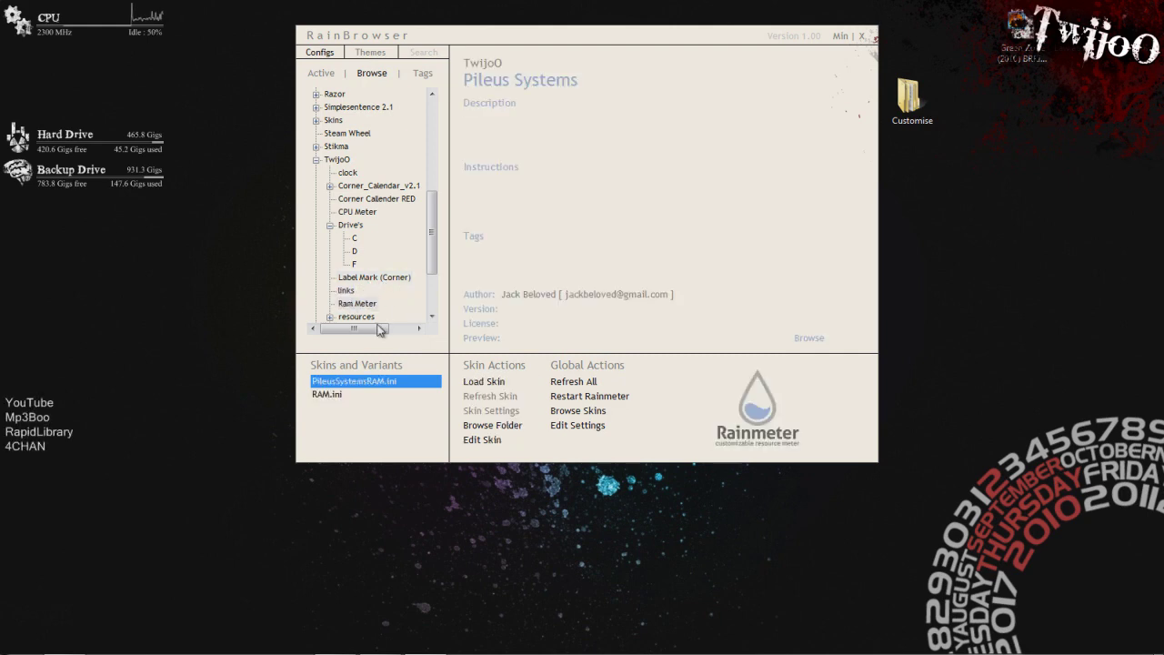
pyautogui.click(503, 386)
# - Try the Weather - Float.ini skin from the TwijoO Weather folder on the desktop and remove it
pyautogui.moveTo(437, 260); pyautogui.dragTo(434, 281)
pyautogui.click(331, 265)
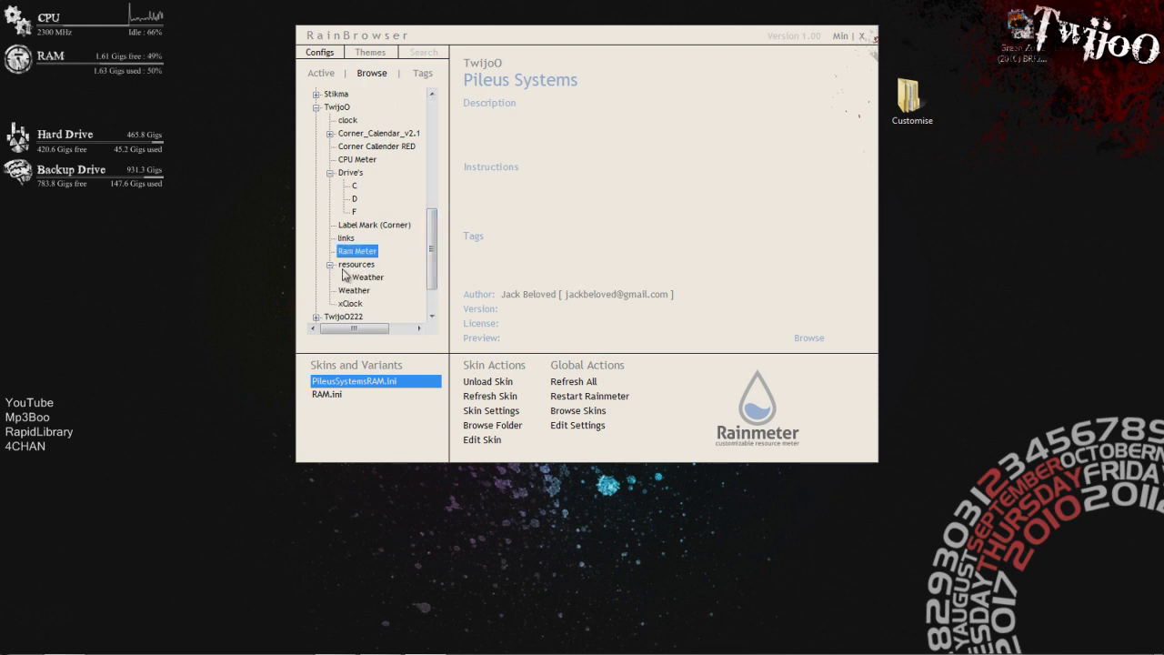
pyautogui.click(367, 276)
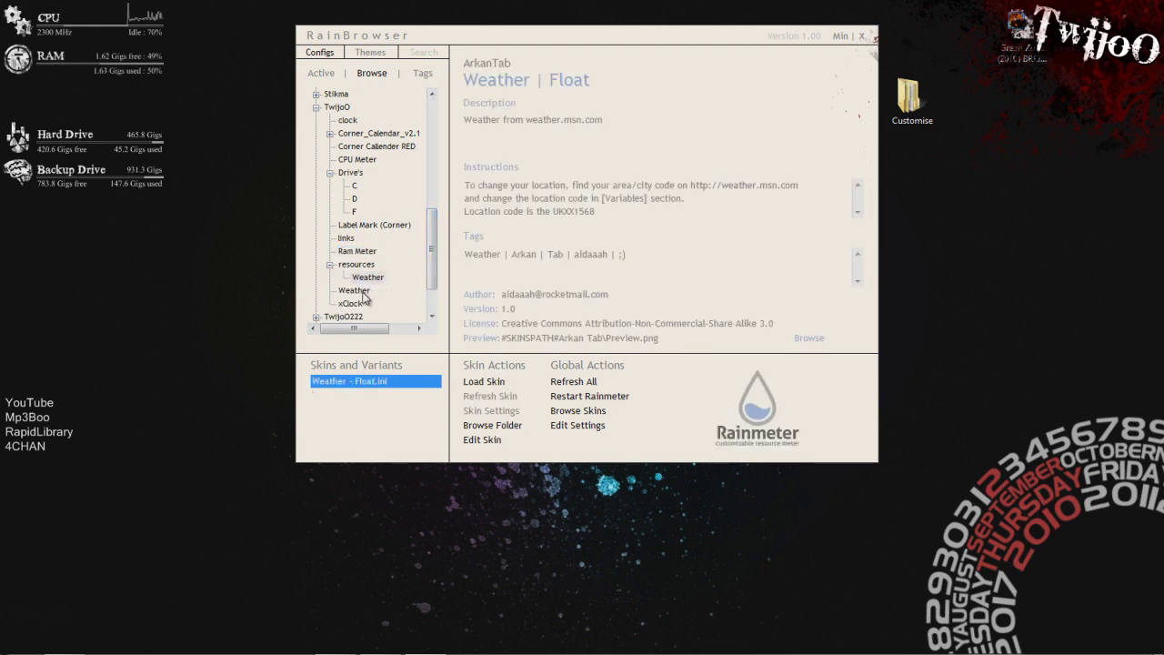
pyautogui.click(357, 291)
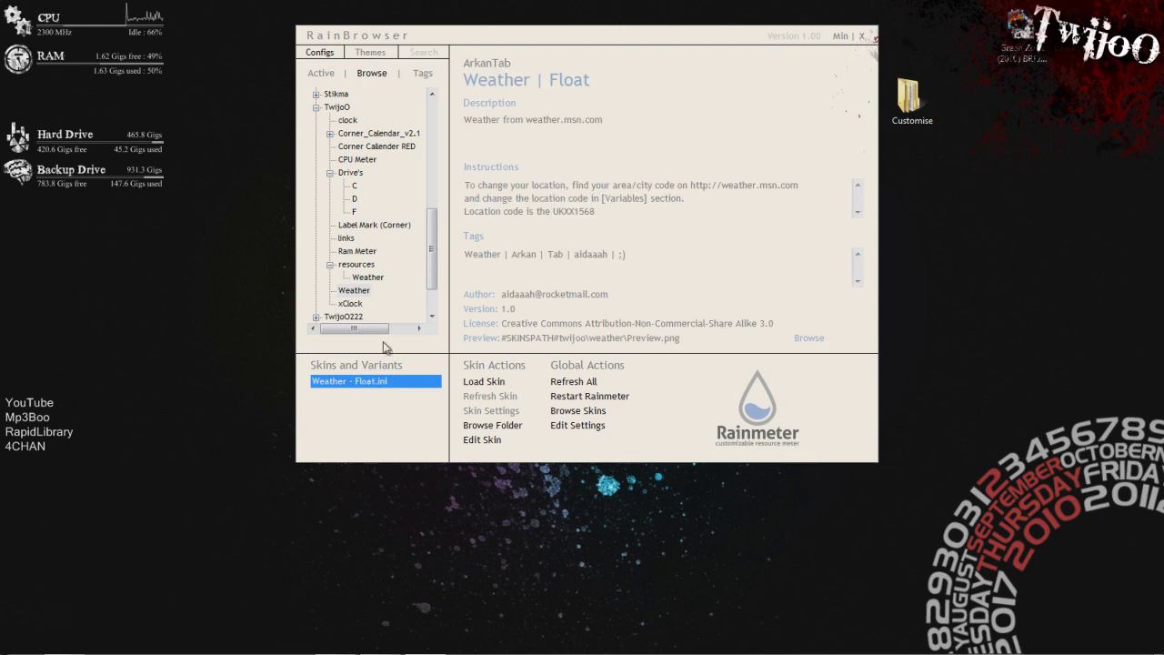
pyautogui.click(330, 264)
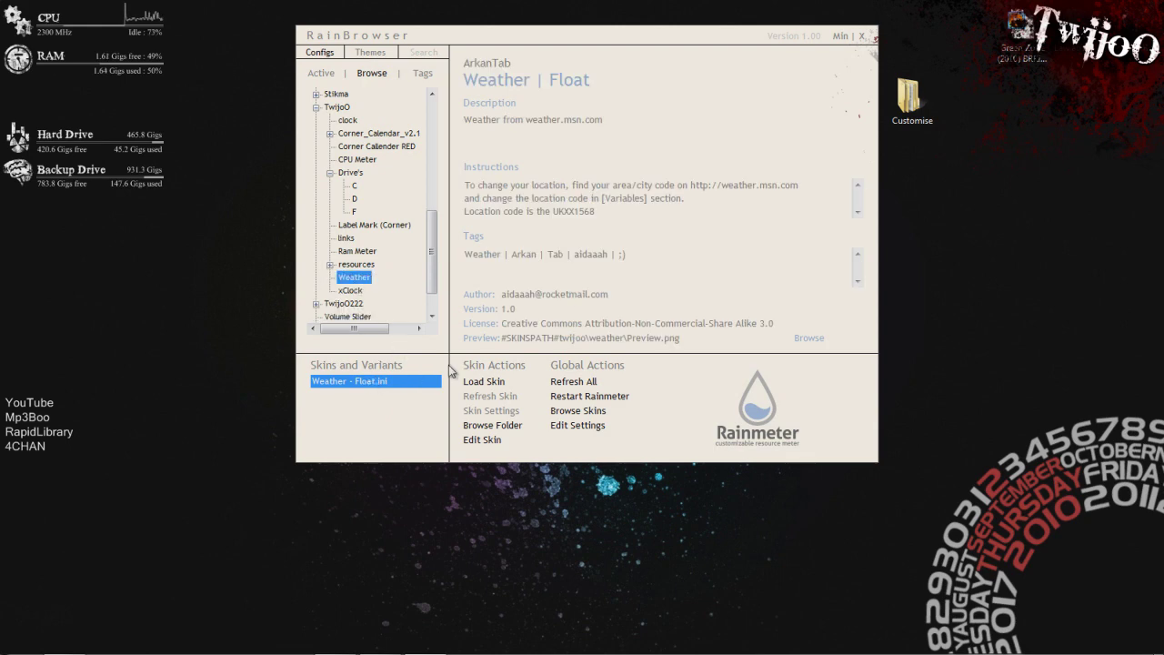
pyautogui.click(484, 384)
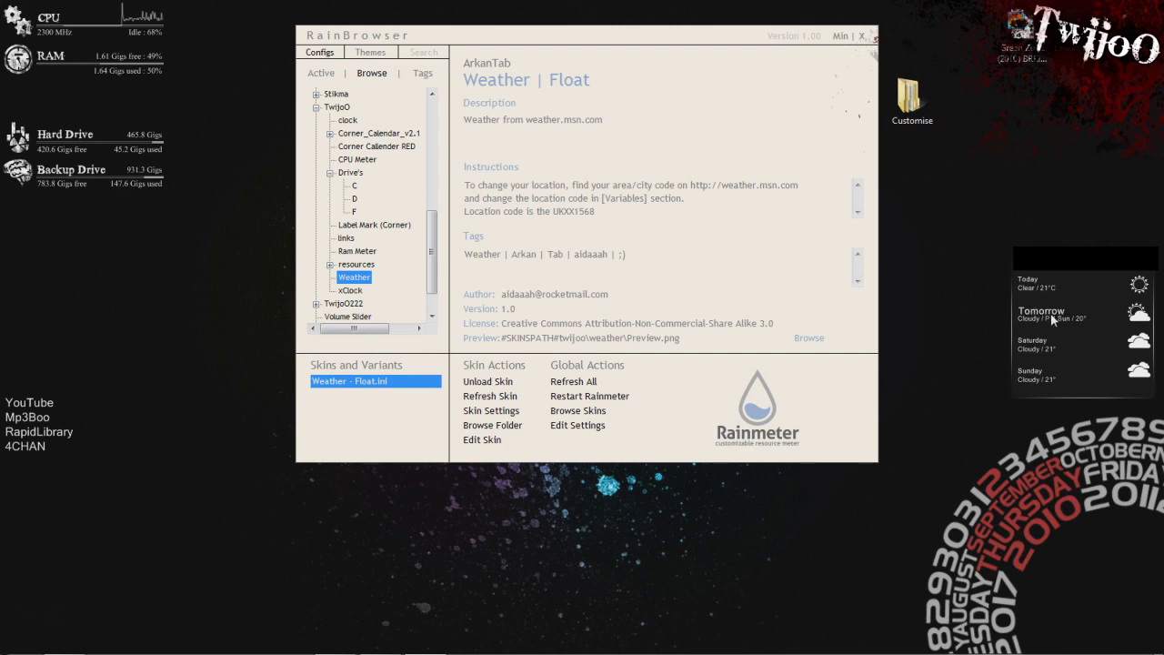
pyautogui.click(350, 291)
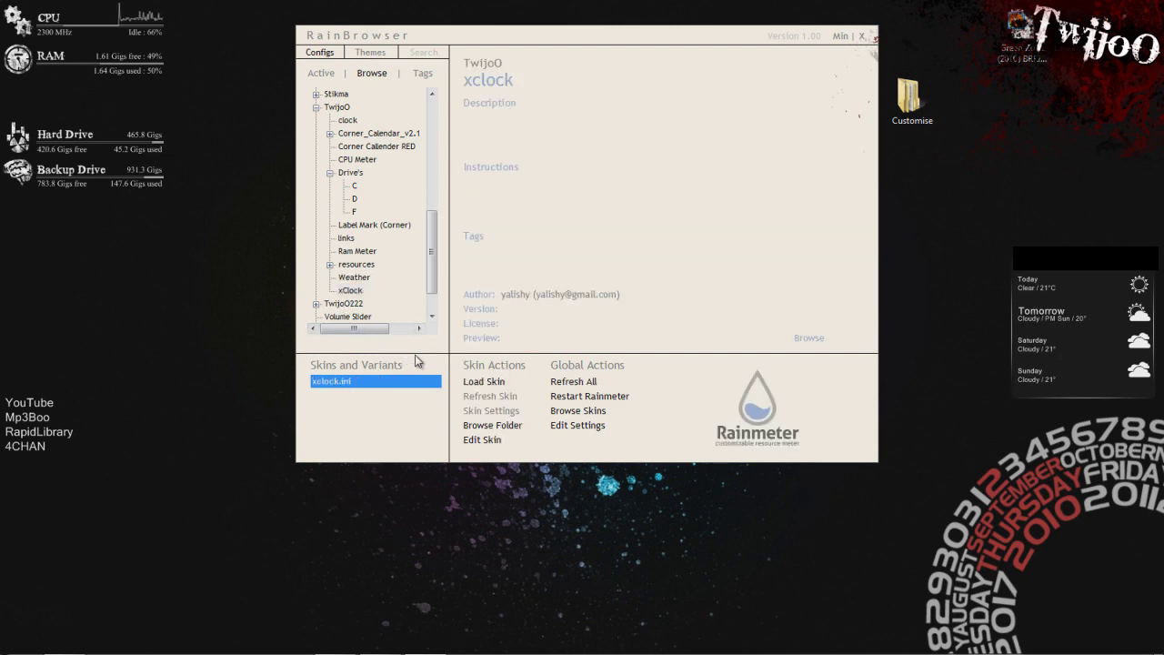
pyautogui.click(1072, 264)
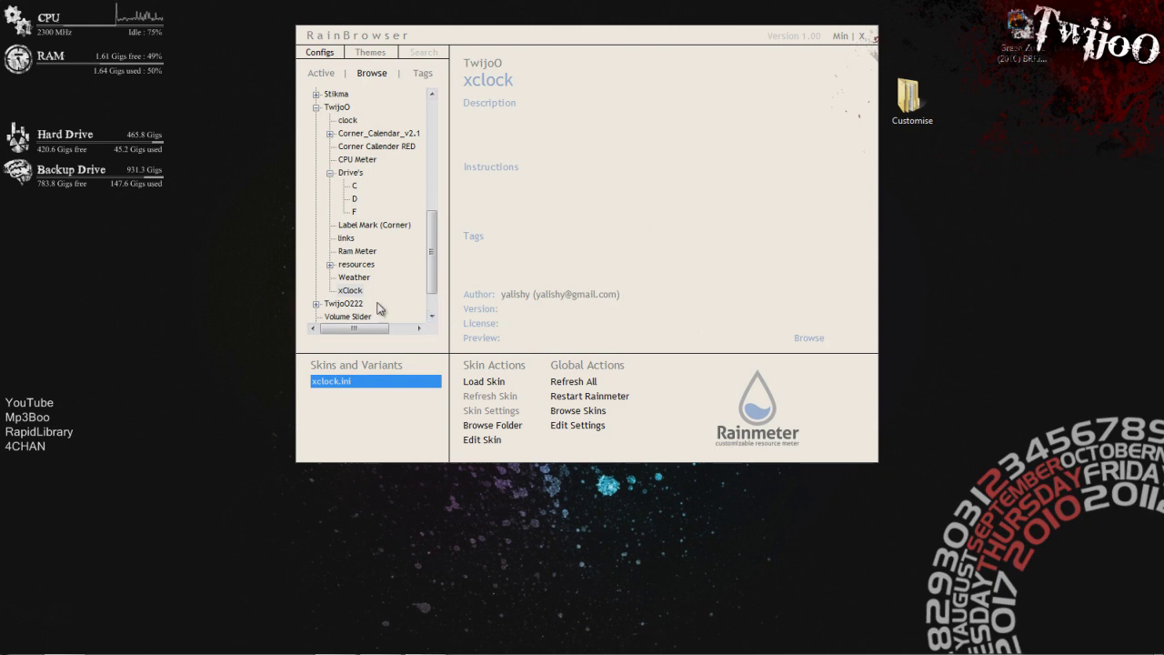
# - Load the xclock.ini skin from the TwijoO xClock folder
pyautogui.click(350, 290)
pyautogui.click(484, 382)
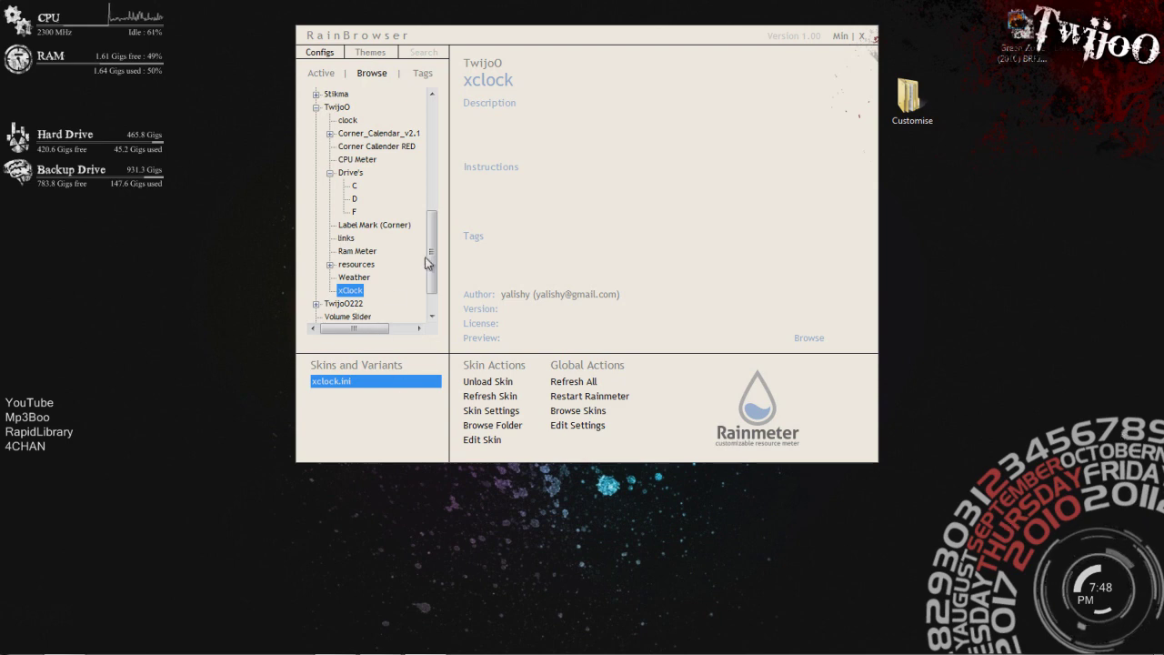
# - Open the TwijoO links skin's links.ini for editing in Notepad and resize its window so the desktop links stay visible beside it
pyautogui.moveTo(431, 264); pyautogui.dragTo(431, 212)
pyautogui.scroll(-3, 431, 218)
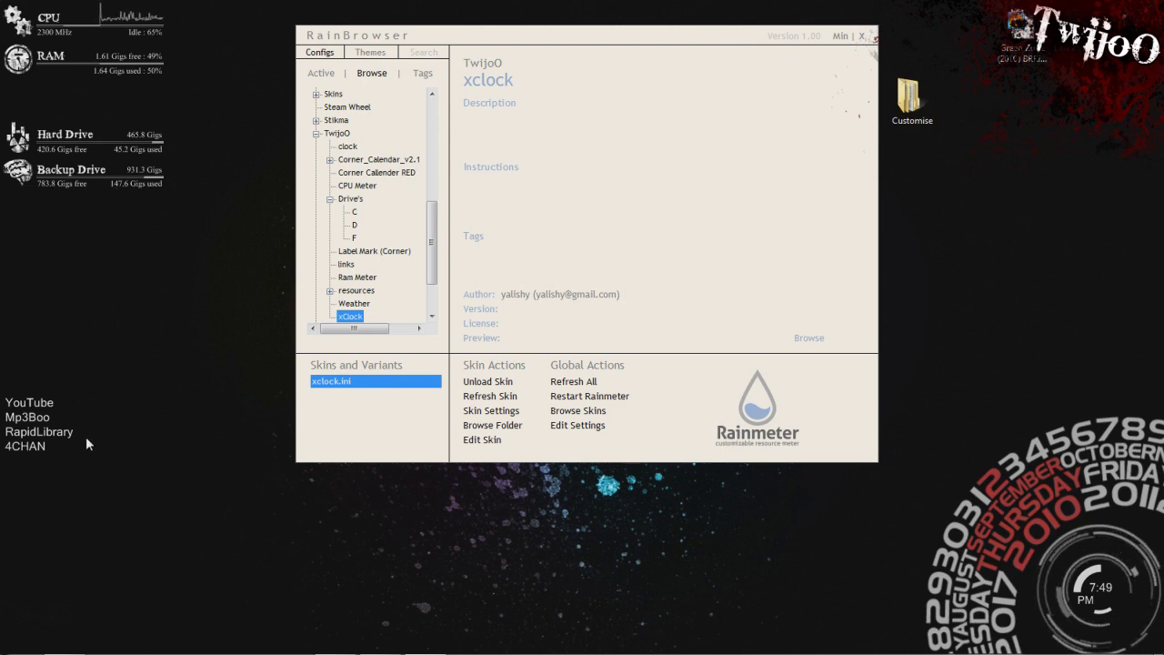
pyautogui.click(346, 265)
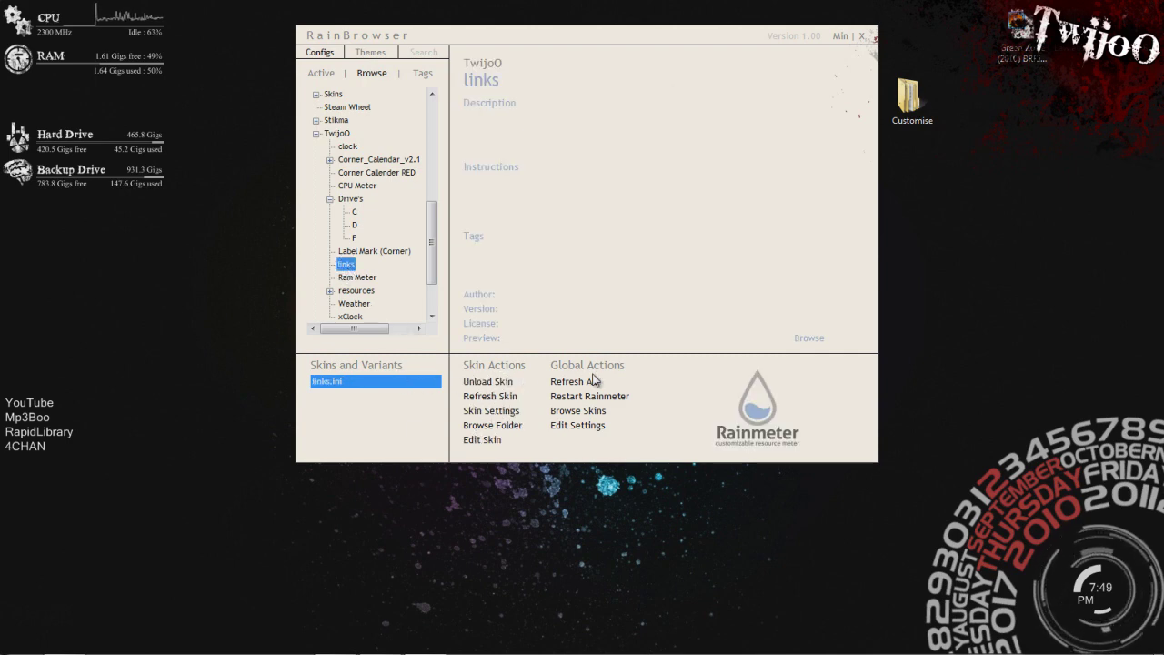
pyautogui.click(478, 444)
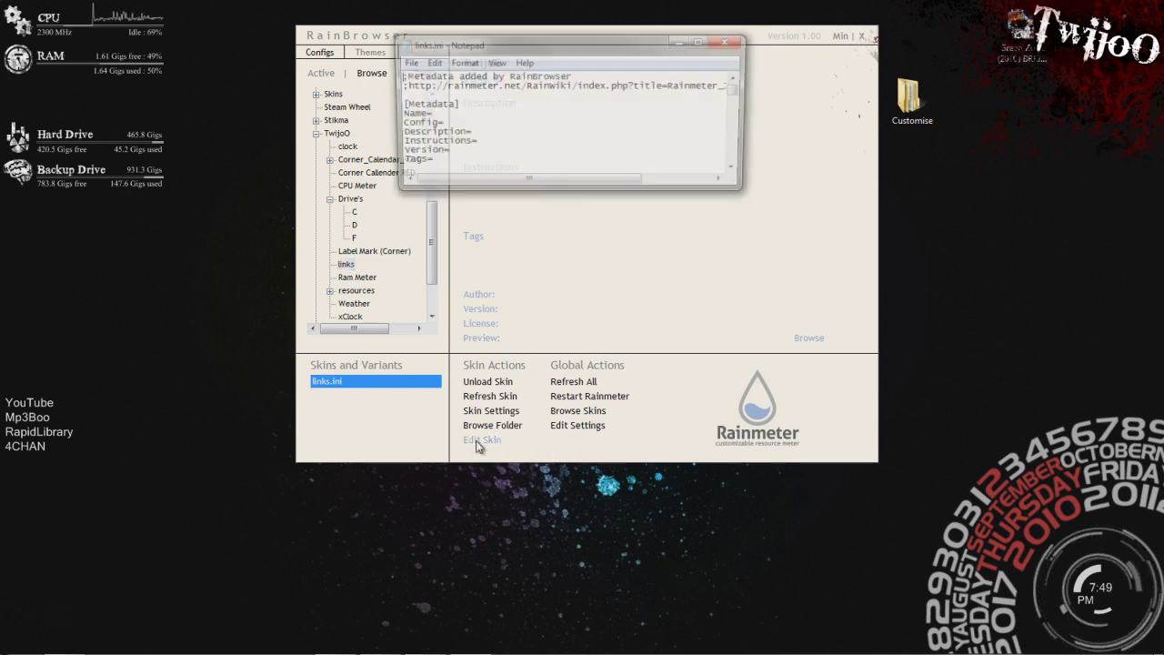
pyautogui.moveTo(615, 57); pyautogui.dragTo(680, 2)
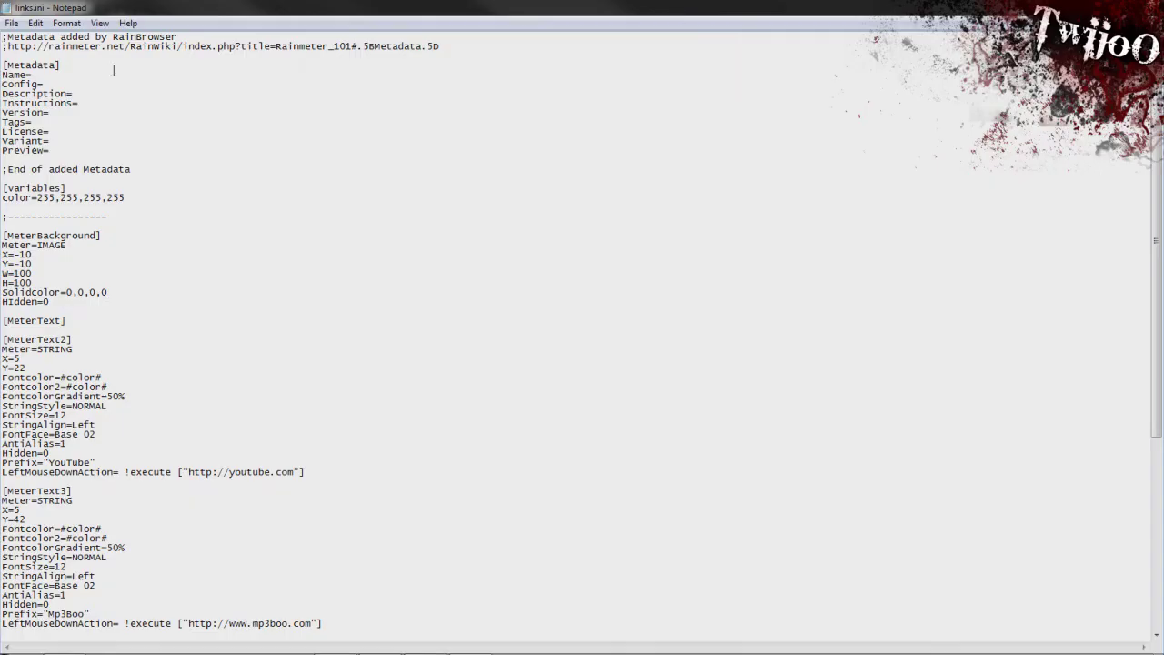
pyautogui.press('super+Left')
pyautogui.moveTo(113, 11); pyautogui.dragTo(304, 11)
pyautogui.moveTo(770, 165); pyautogui.dragTo(865, 167)
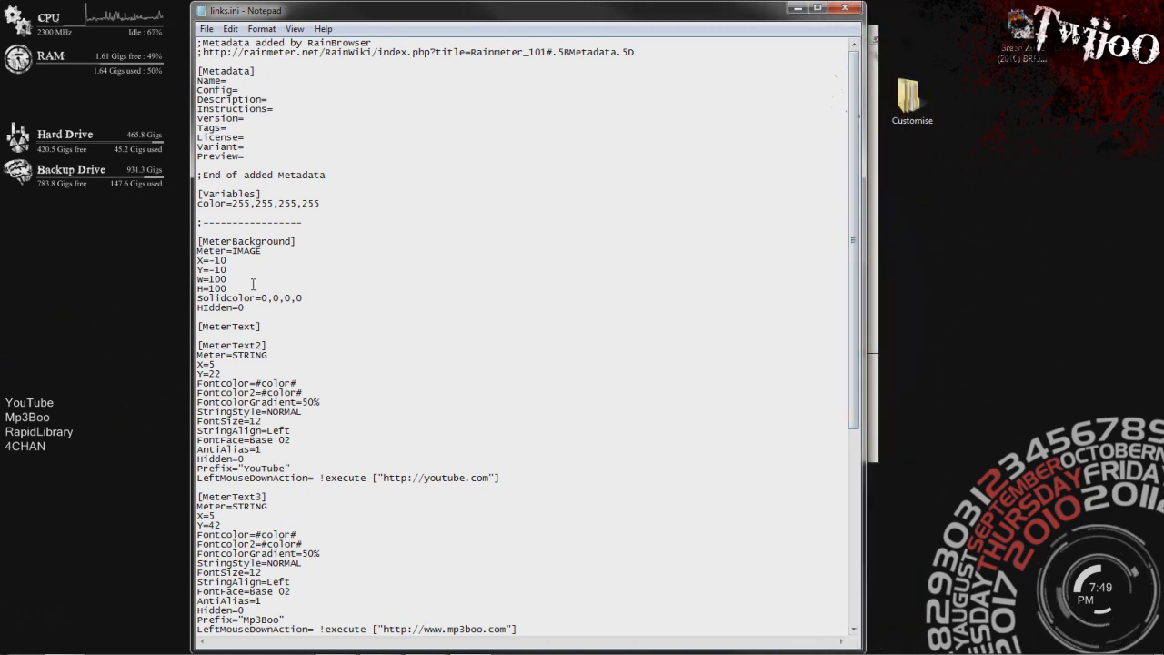
# - Examine the color entry in the [Variables] section of links.ini
pyautogui.moveTo(250, 222); pyautogui.dragTo(196, 222)
pyautogui.click(231, 207)
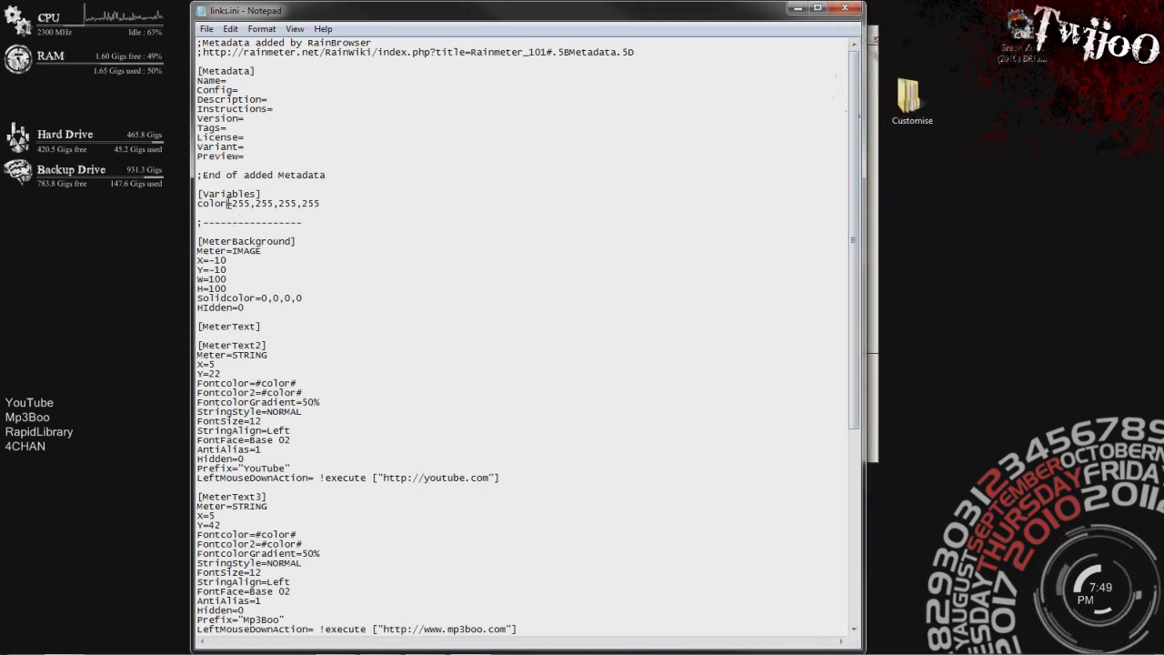
pyautogui.moveTo(223, 203); pyautogui.dragTo(197, 203)
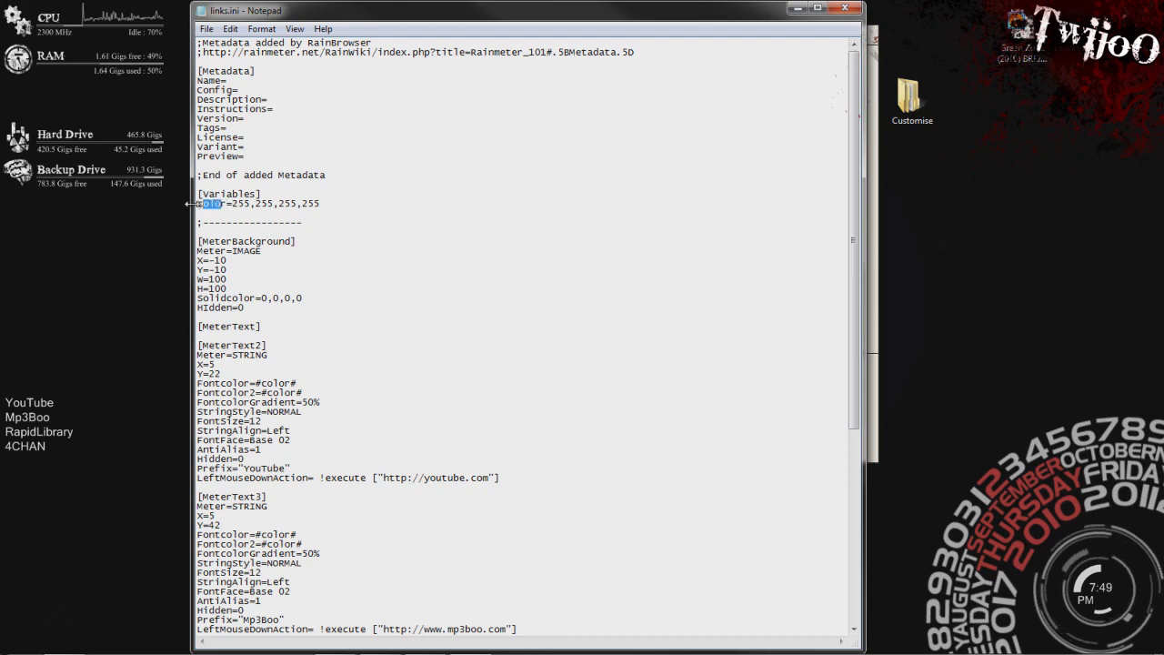
# - Change the Prefix value in the [MeterText4] section to "RapidLibrary 1234"
pyautogui.moveTo(860, 179); pyautogui.dragTo(859, 322)
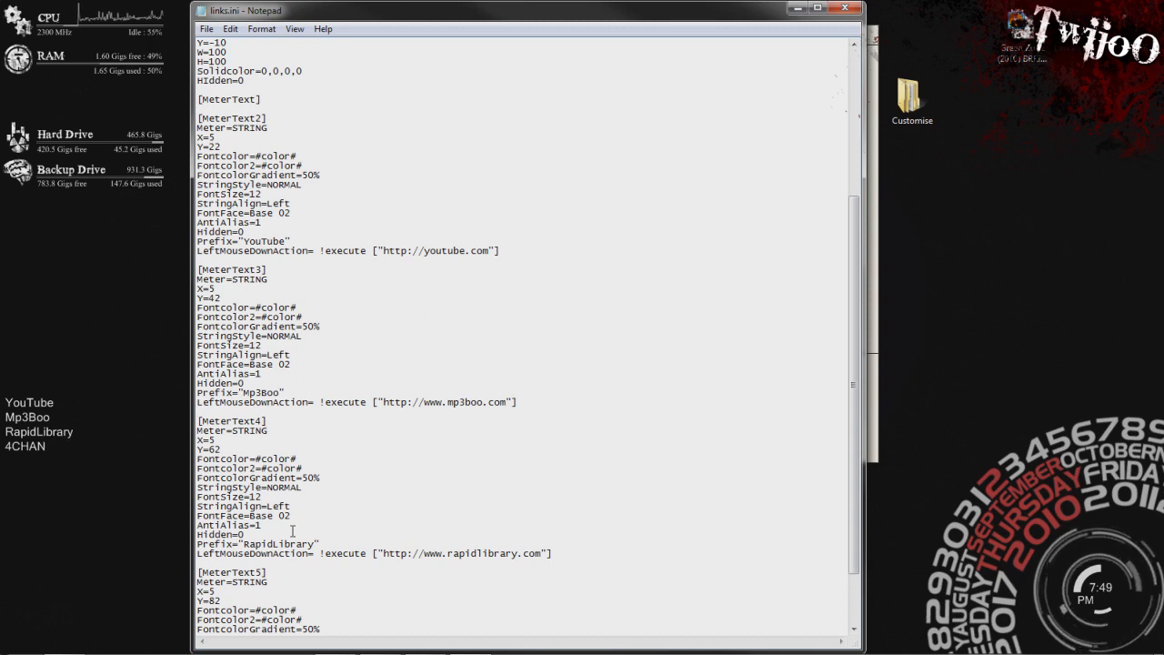
pyautogui.moveTo(242, 543); pyautogui.dragTo(314, 543)
pyautogui.hotkey('ctrl', 'c')
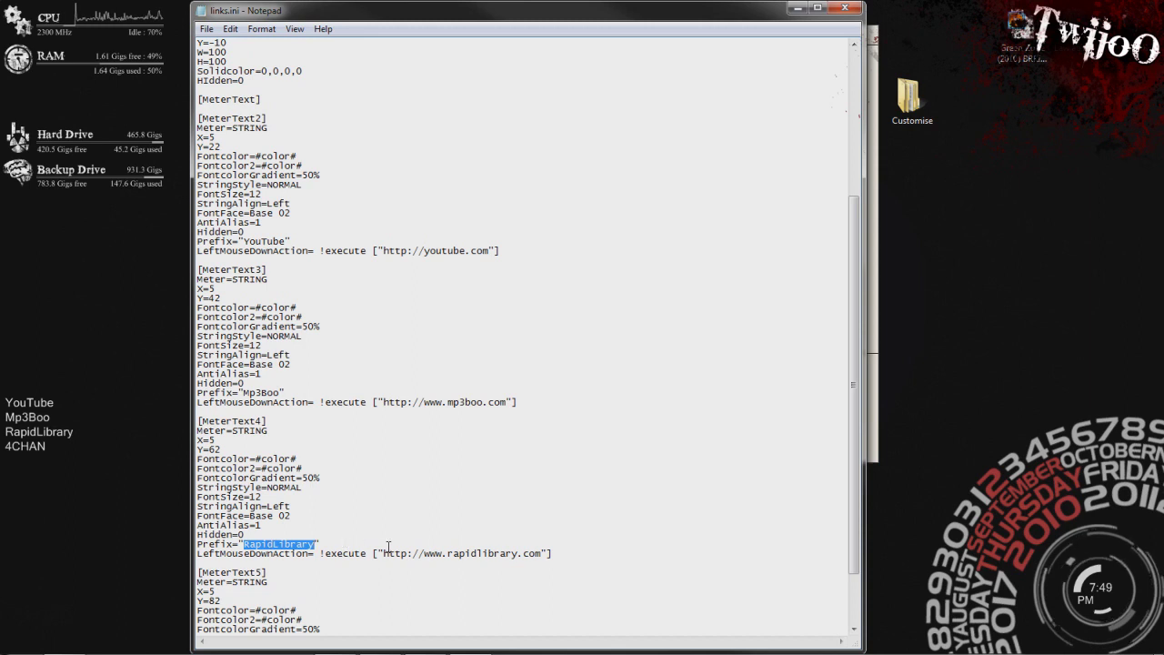
pyautogui.press('BackSpace')
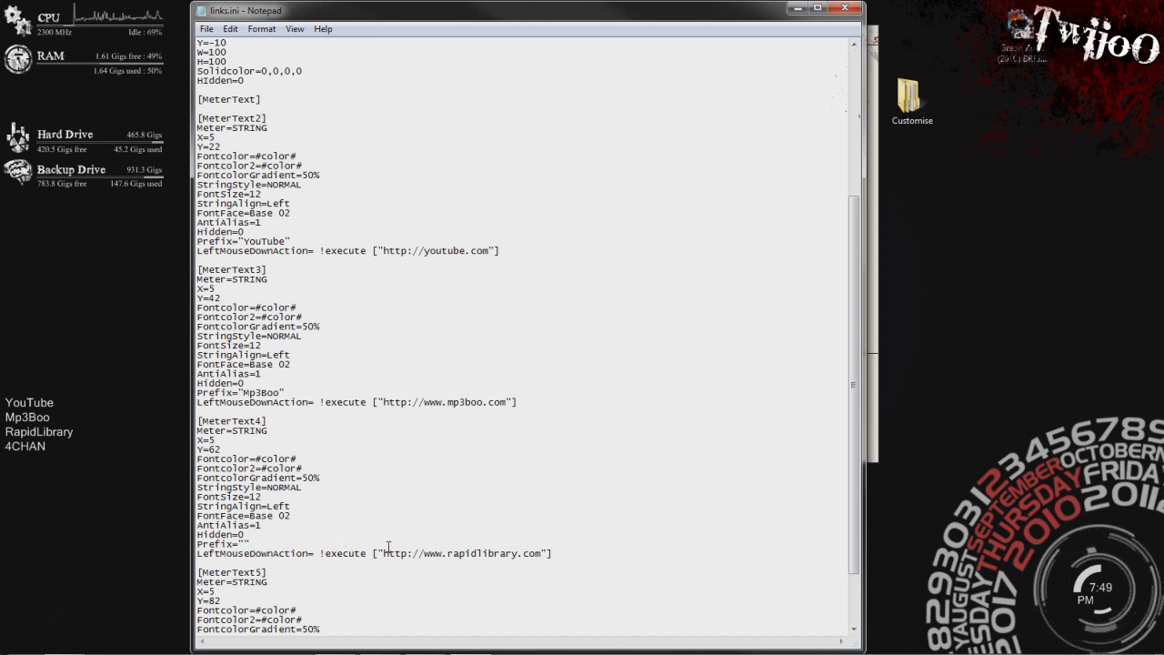
pyautogui.hotkey('ctrl', 'v')
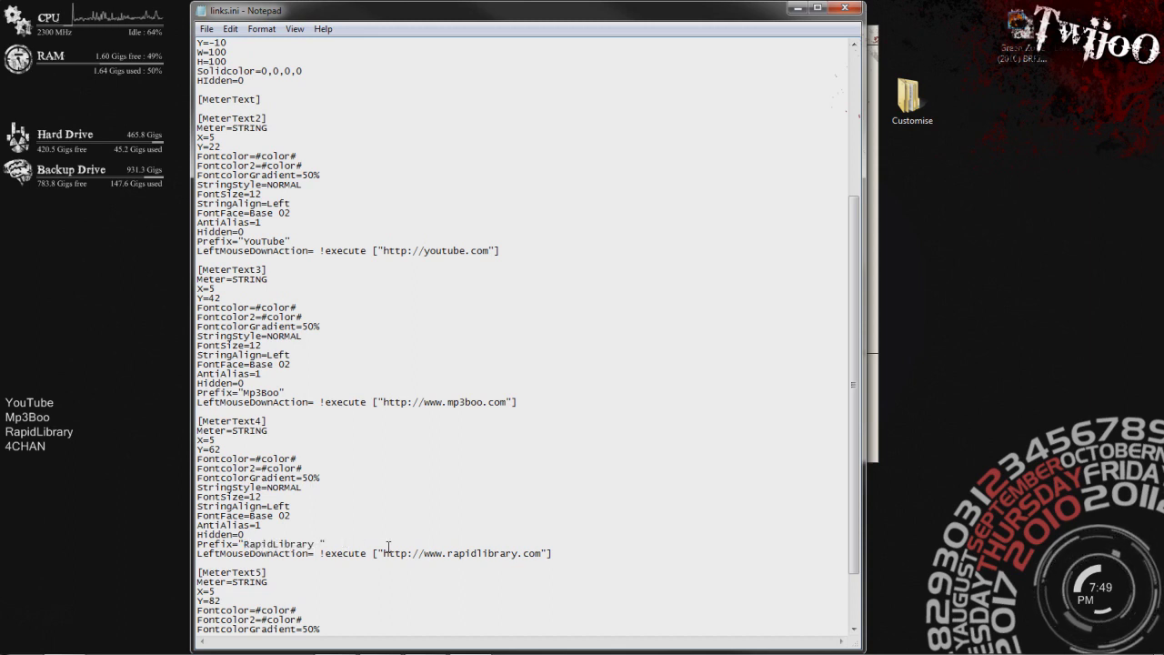
pyautogui.write('123')
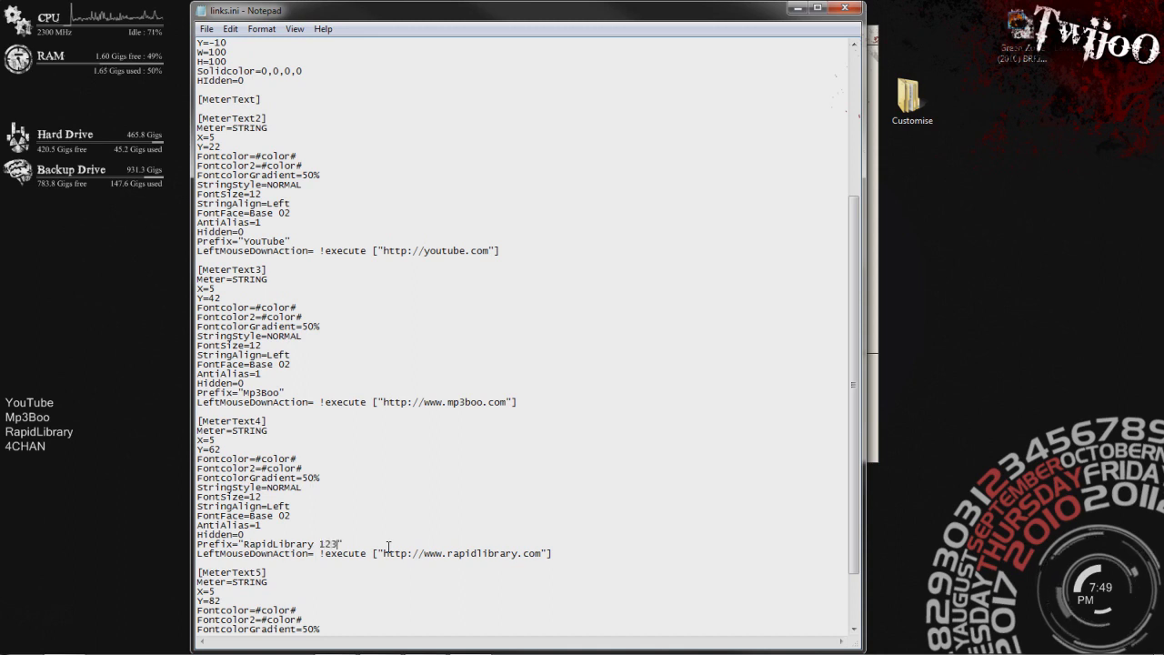
pyautogui.write('4')
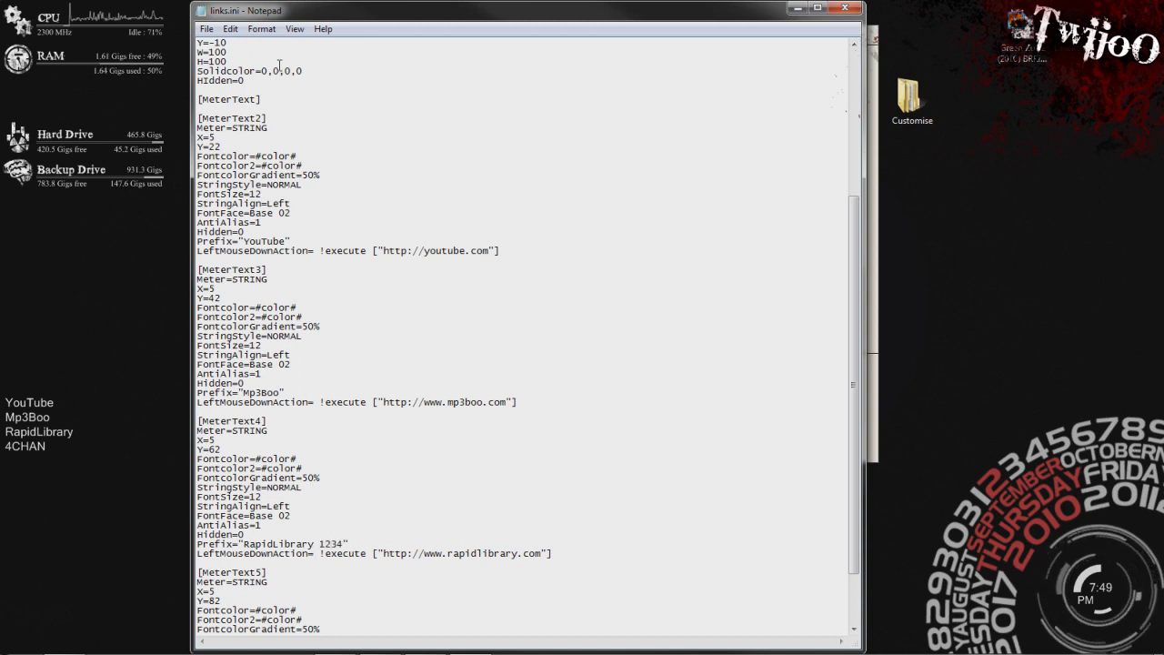
# - Save links.ini and refresh all Rainmeter skins from RainBrowser
pyautogui.click(207, 29)
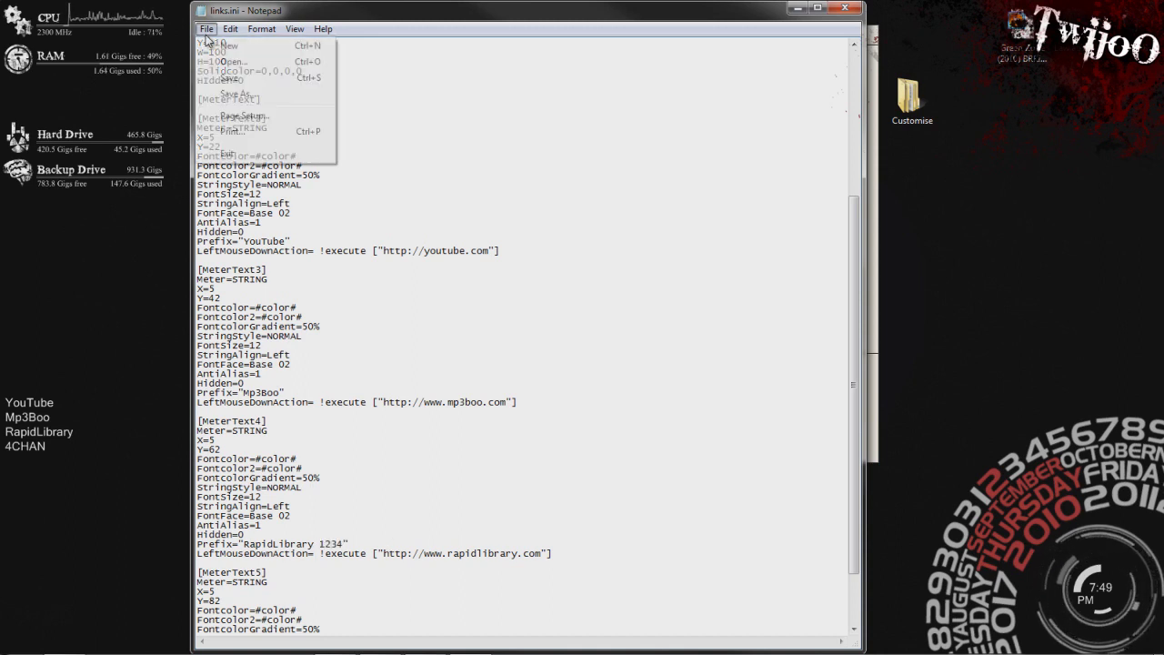
pyautogui.click(239, 82)
pyautogui.click(875, 284)
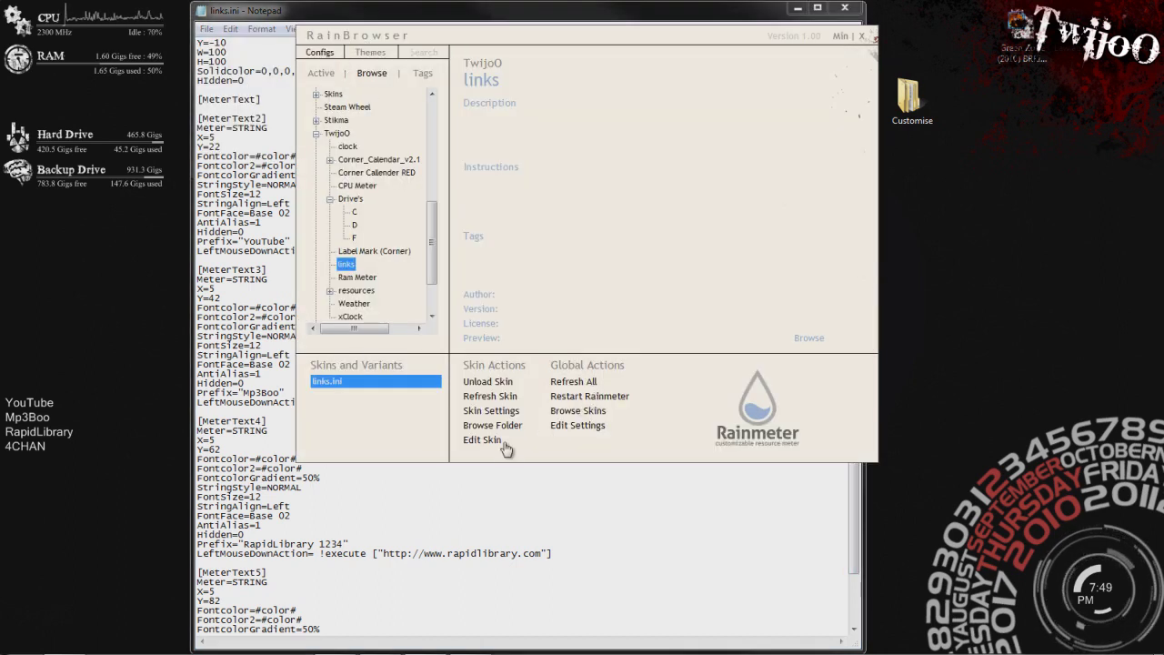
pyautogui.click(566, 386)
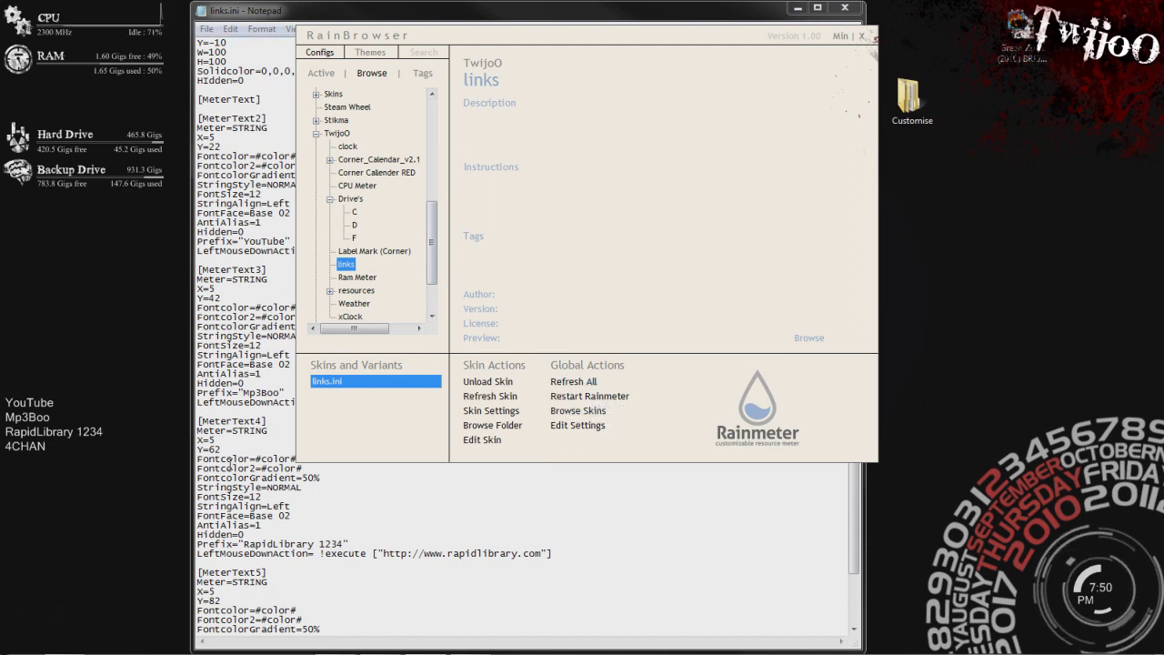
# - Return to links.ini and restore the [MeterText4] Prefix value to "RapidLibrary"
pyautogui.click(404, 491)
pyautogui.moveTo(339, 540); pyautogui.dragTo(317, 541)
pyautogui.press('BackSpace')
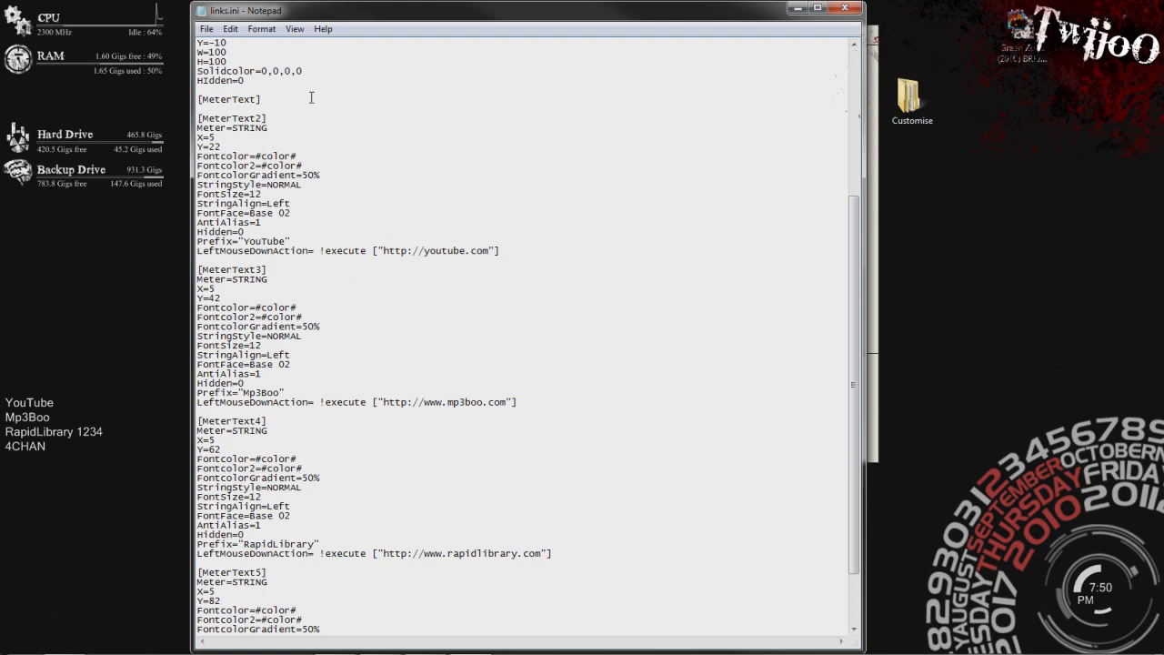
# - Copy the first three numbers of the color entry in [Variables] of links.ini, and set the entry to 0,0,0,255
pyautogui.scroll(8, 777, 173)
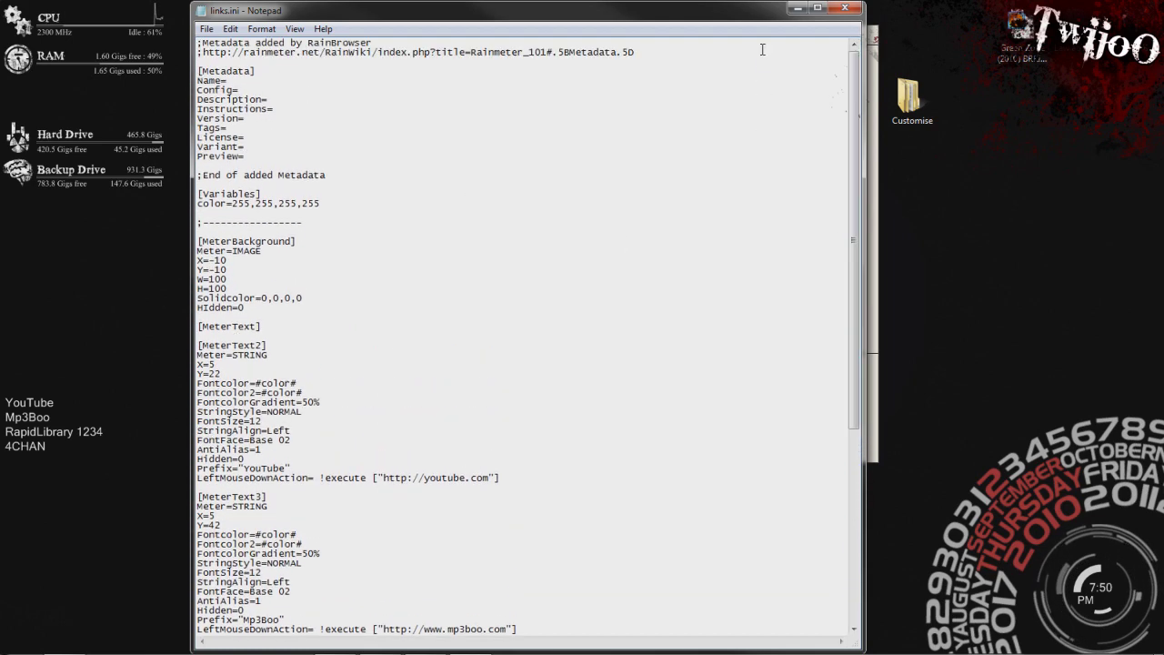
pyautogui.moveTo(235, 204); pyautogui.dragTo(297, 204)
pyautogui.hotkey('ctrl', 'c')
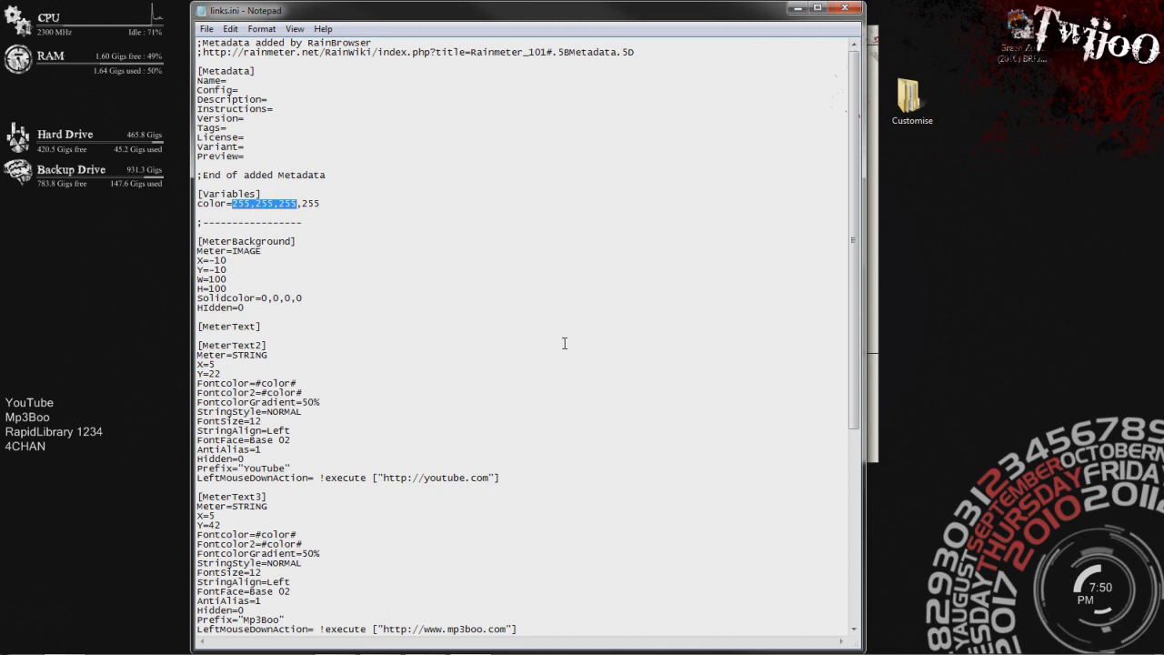
pyautogui.press('Delete')
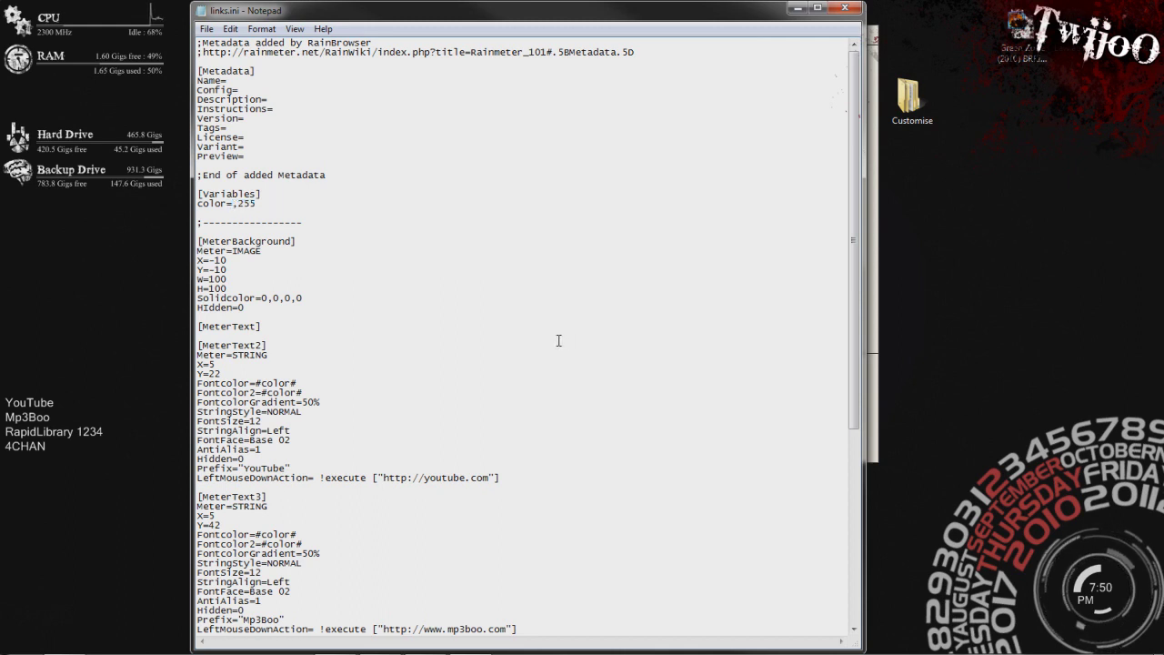
pyautogui.write('0,0,0,')
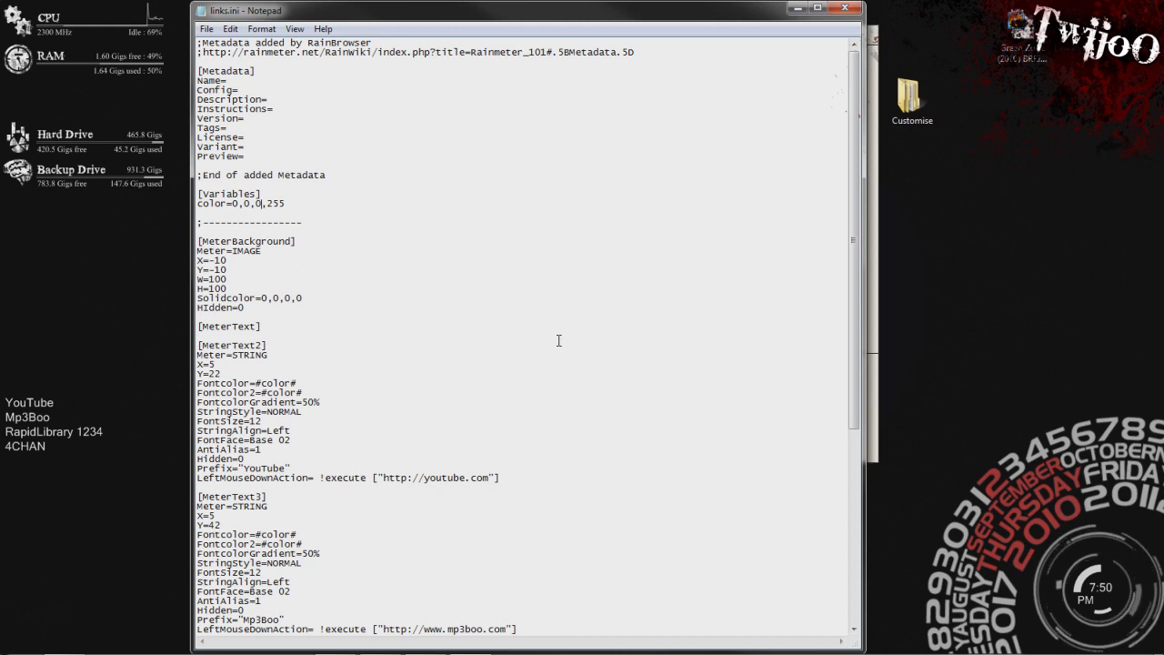
# - Save links.ini and refresh the skins from RainBrowser to check the links on the desktop
pyautogui.click(206, 29)
pyautogui.click(227, 77)
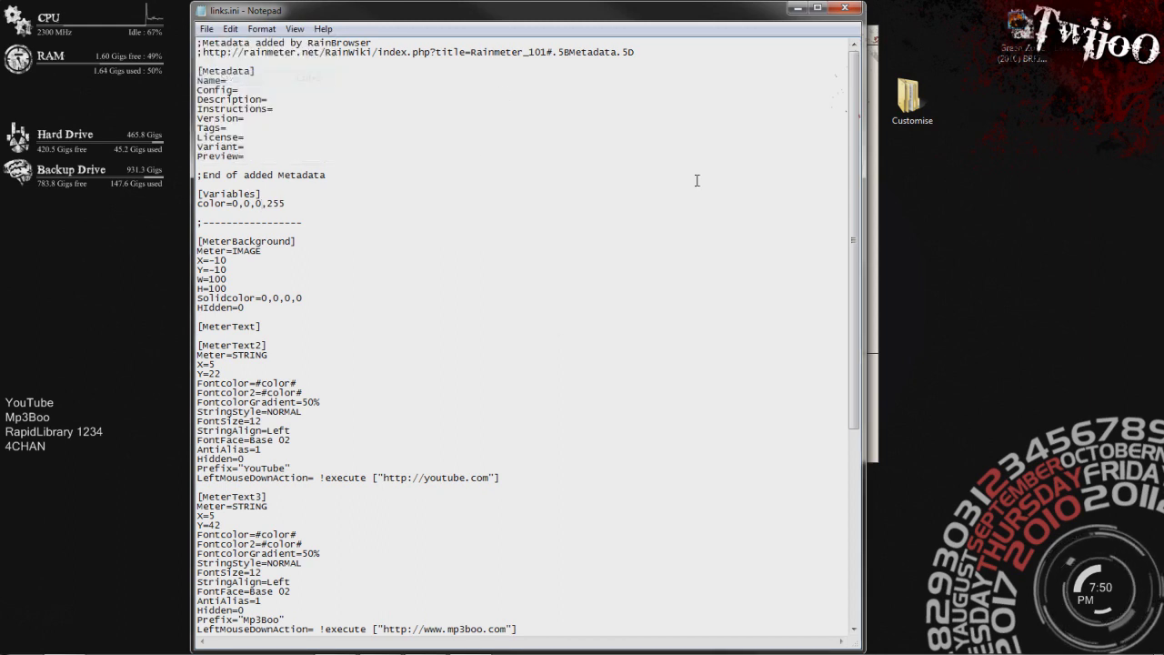
pyautogui.click(876, 222)
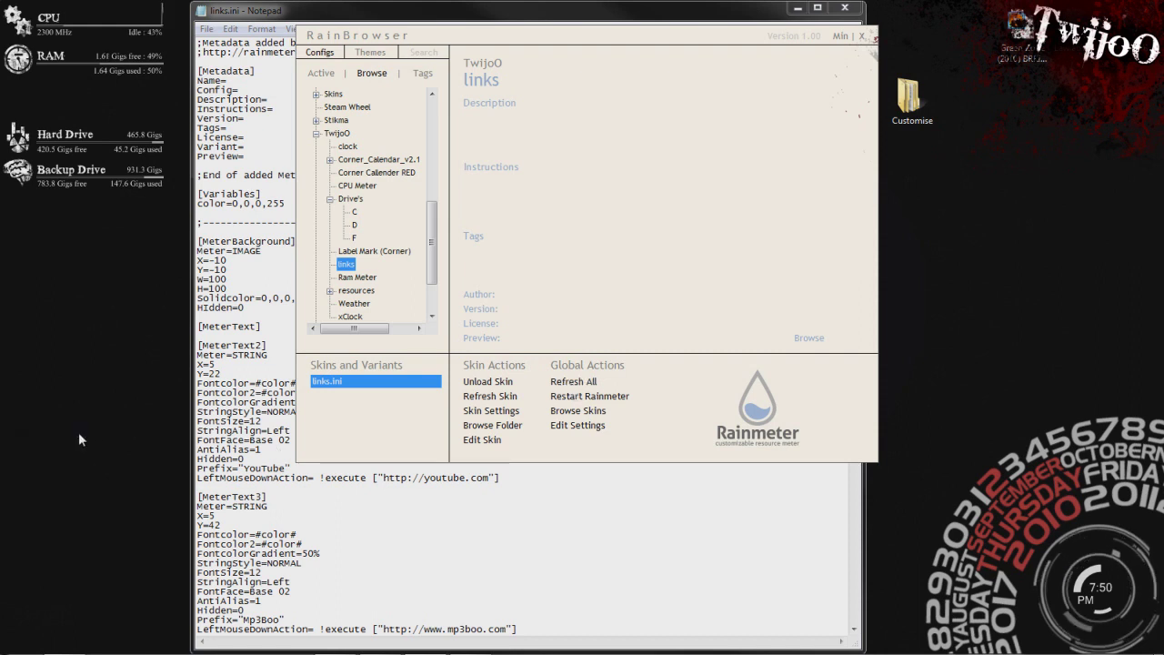
pyautogui.click(54, 399)
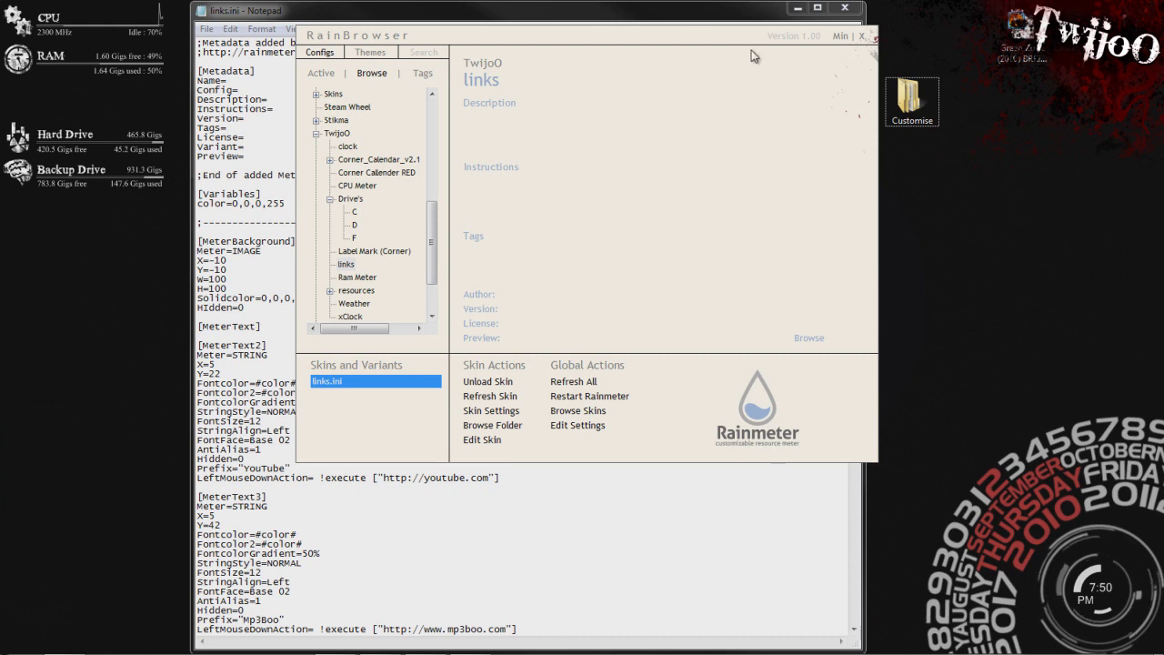
# - Set the Solidcolor value in [MeterBackground] of links.ini to 255,255,255.255 and close the file with the change saved
pyautogui.click(346, 16)
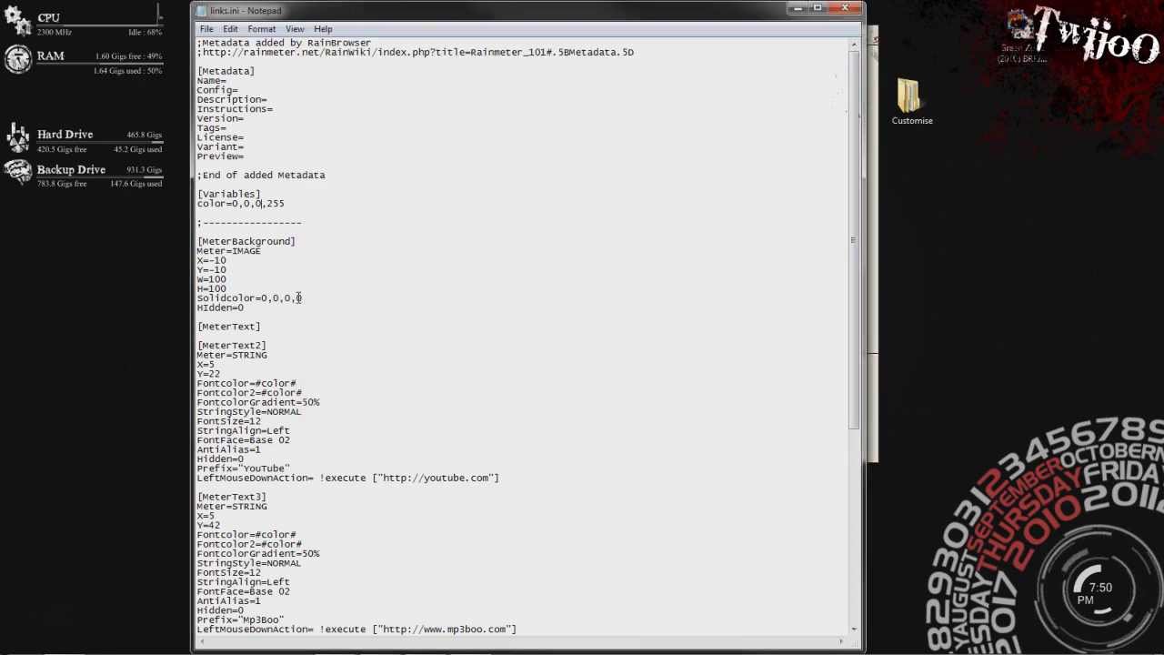
pyautogui.moveTo(299, 297); pyautogui.dragTo(261, 300)
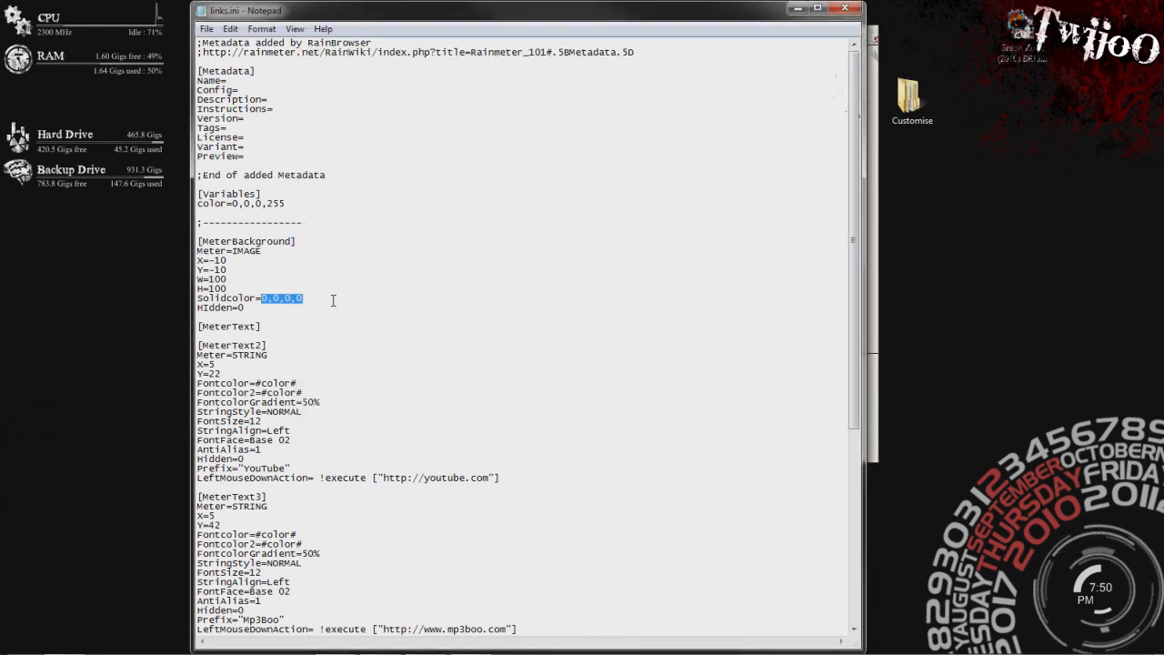
pyautogui.hotkey('ctrl', 'v')
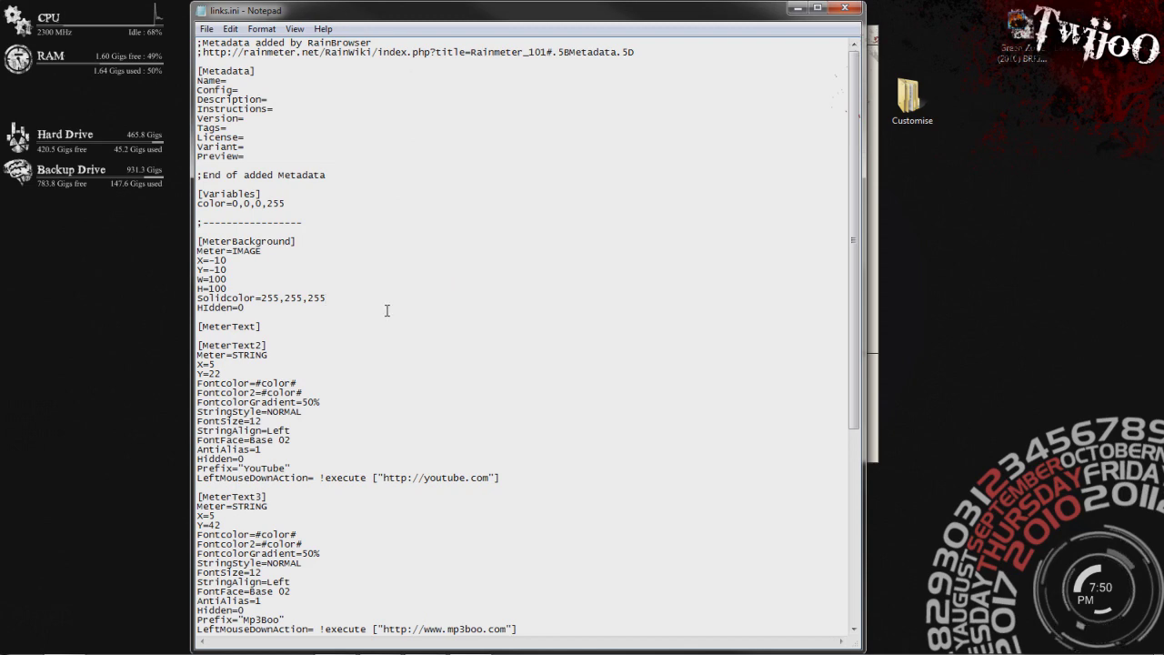
pyautogui.write(',255')
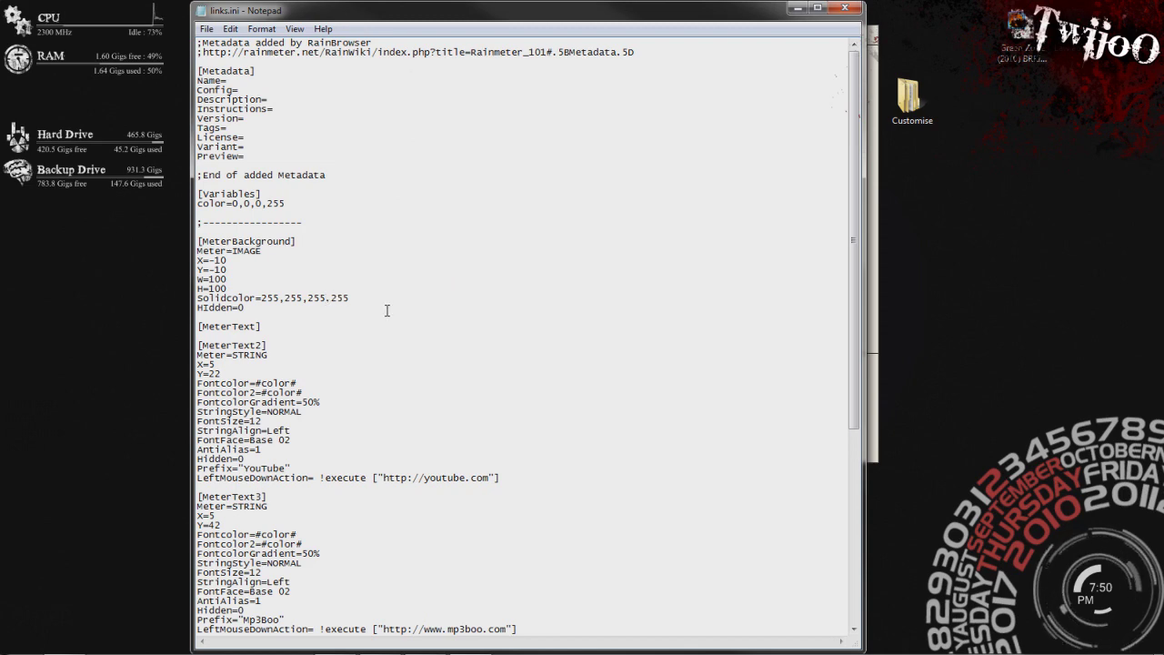
pyautogui.click(844, 8)
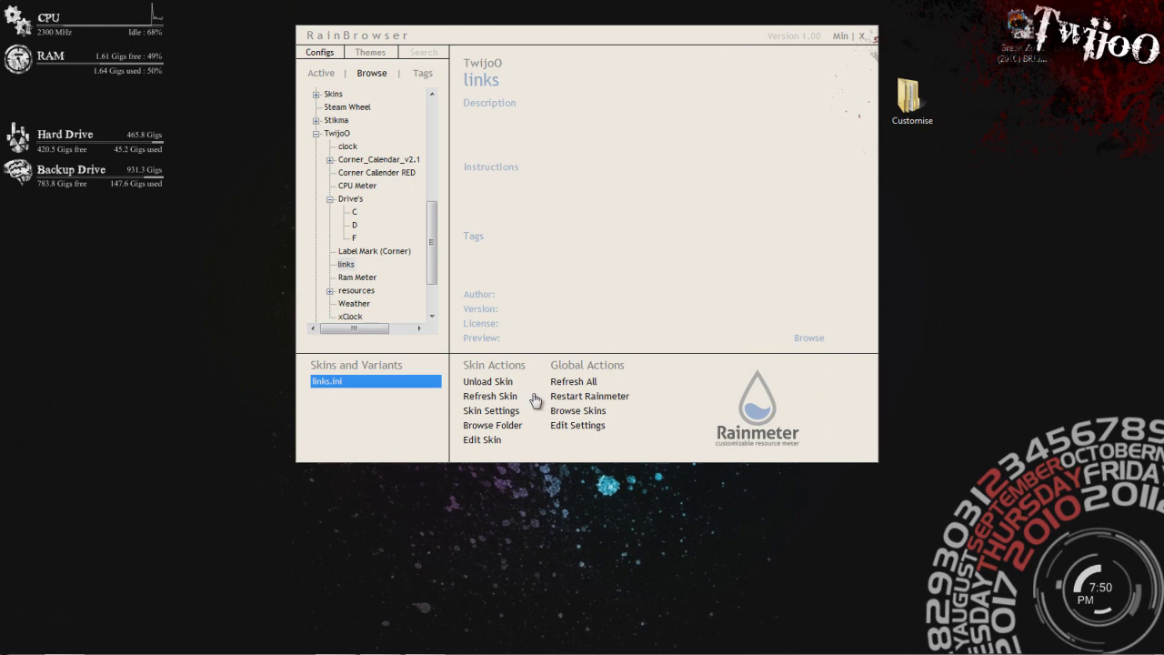
# - Refresh all Rainmeter skins and move the links skin about 100 px lower on the desktop
pyautogui.click(564, 381)
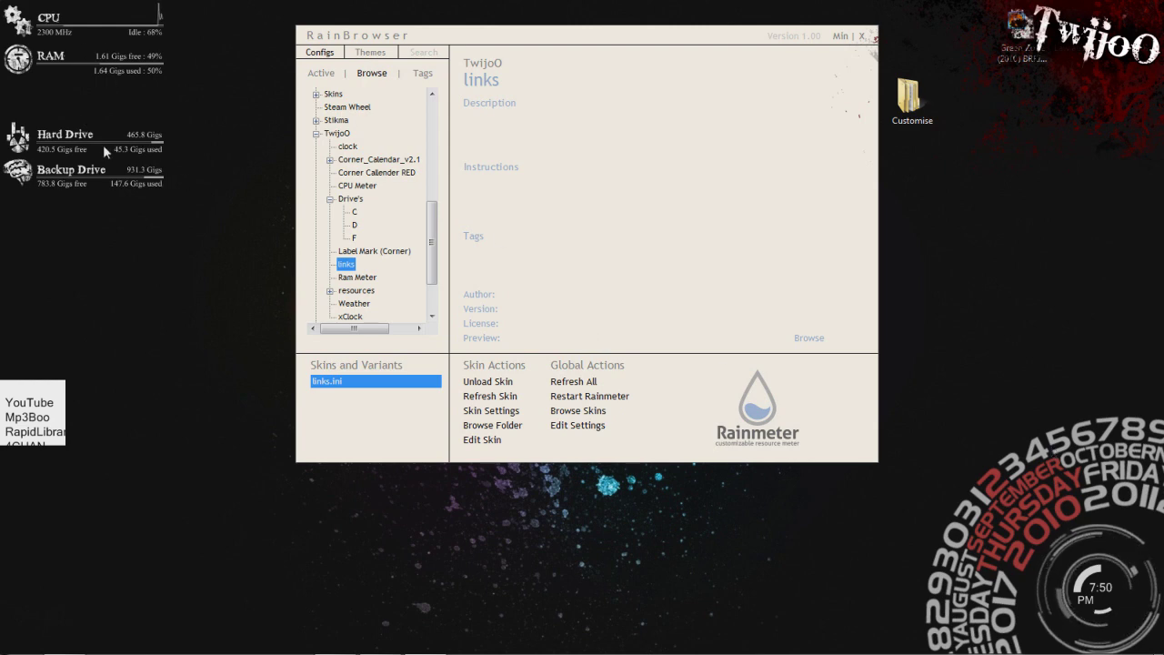
pyautogui.click(132, 312)
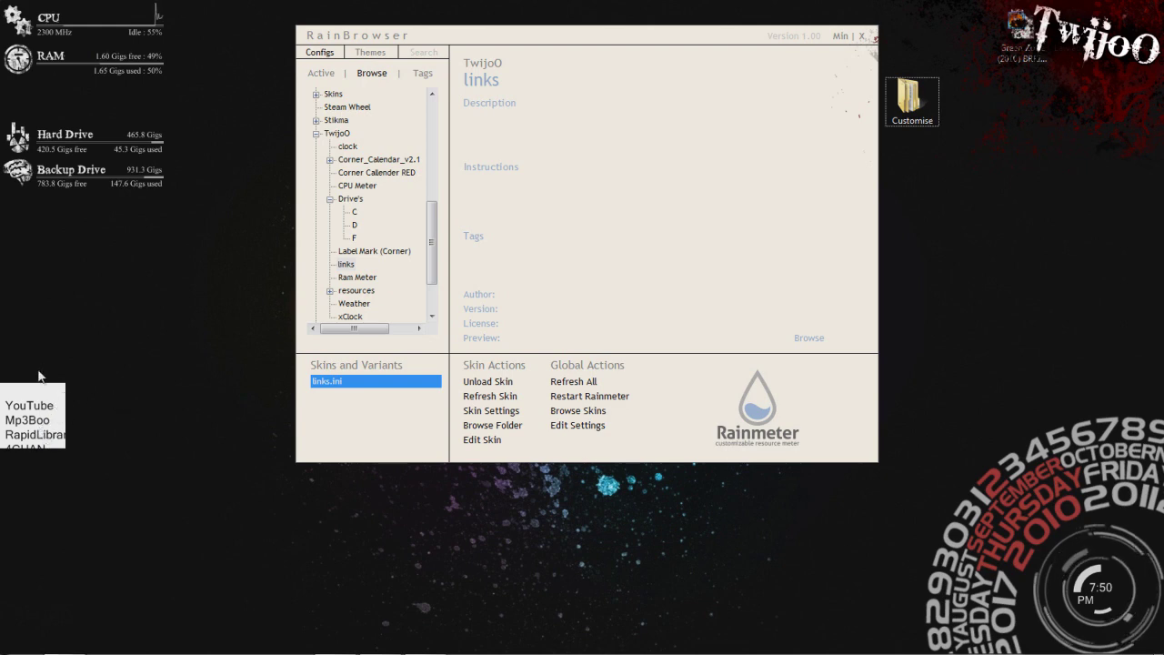
pyautogui.moveTo(33, 414); pyautogui.dragTo(33, 529)
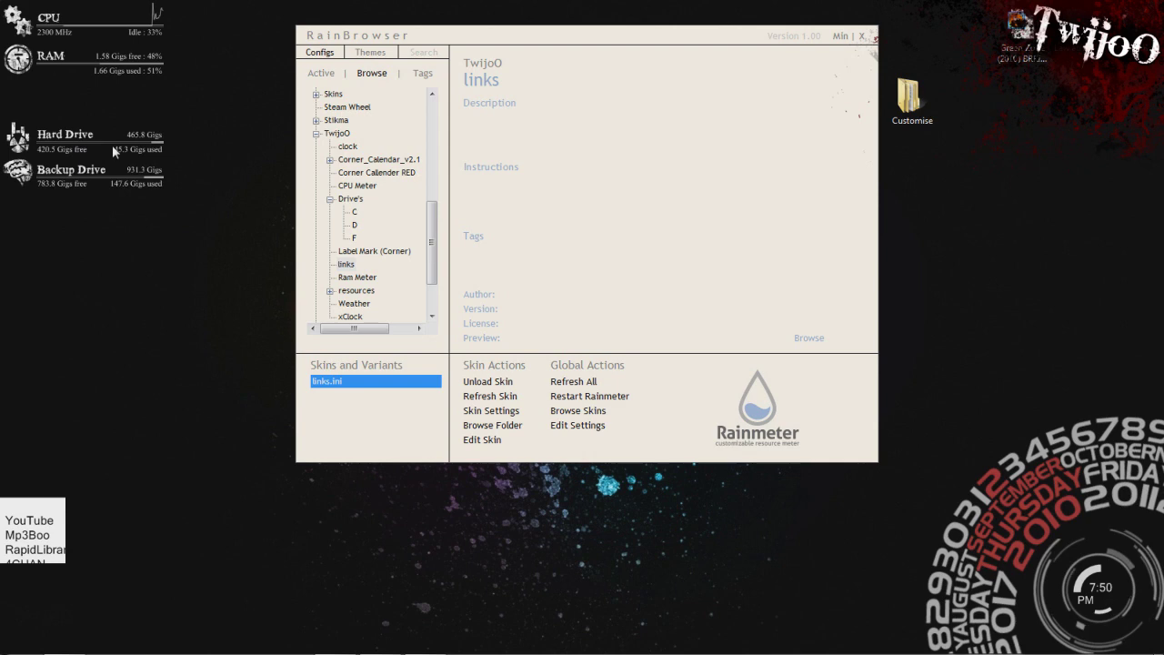
# - Open Connection HDD2.ini of the D drive skin and examine the font and drive entries in [Variables]
pyautogui.click(354, 225)
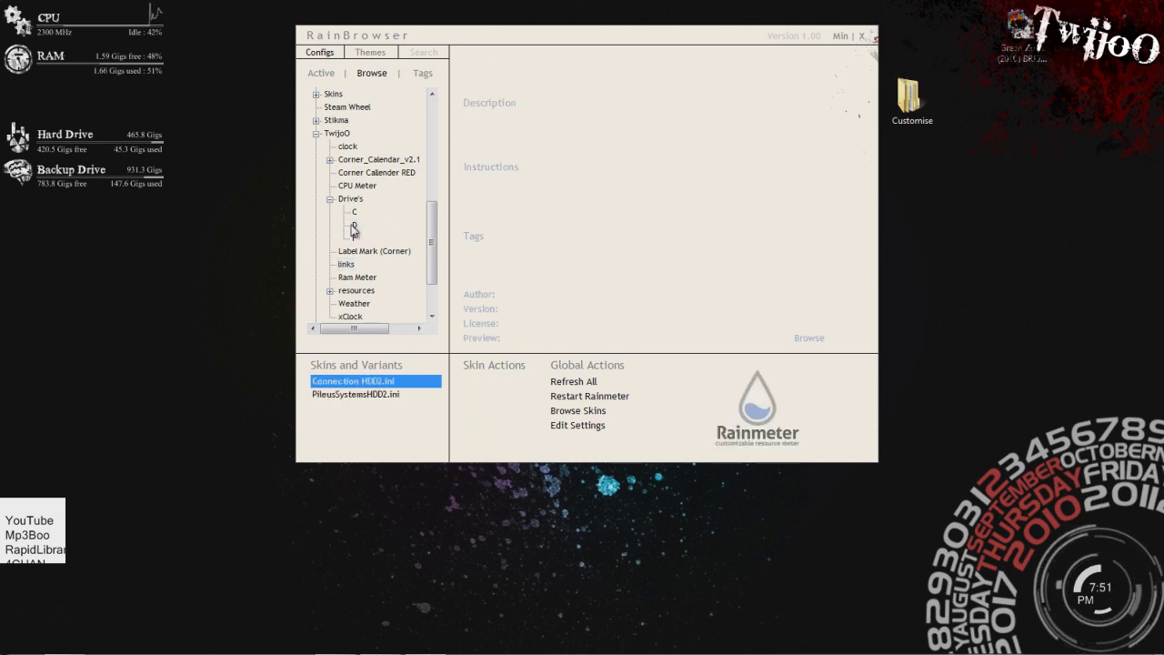
pyautogui.click(482, 440)
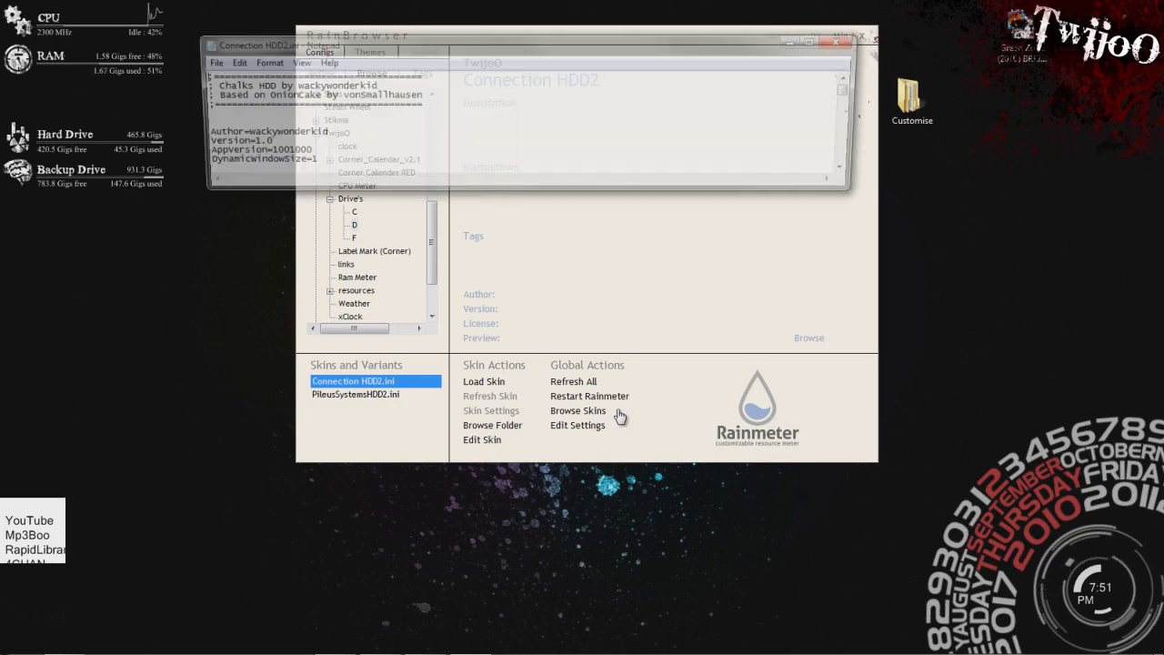
pyautogui.doubleClick(502, 36)
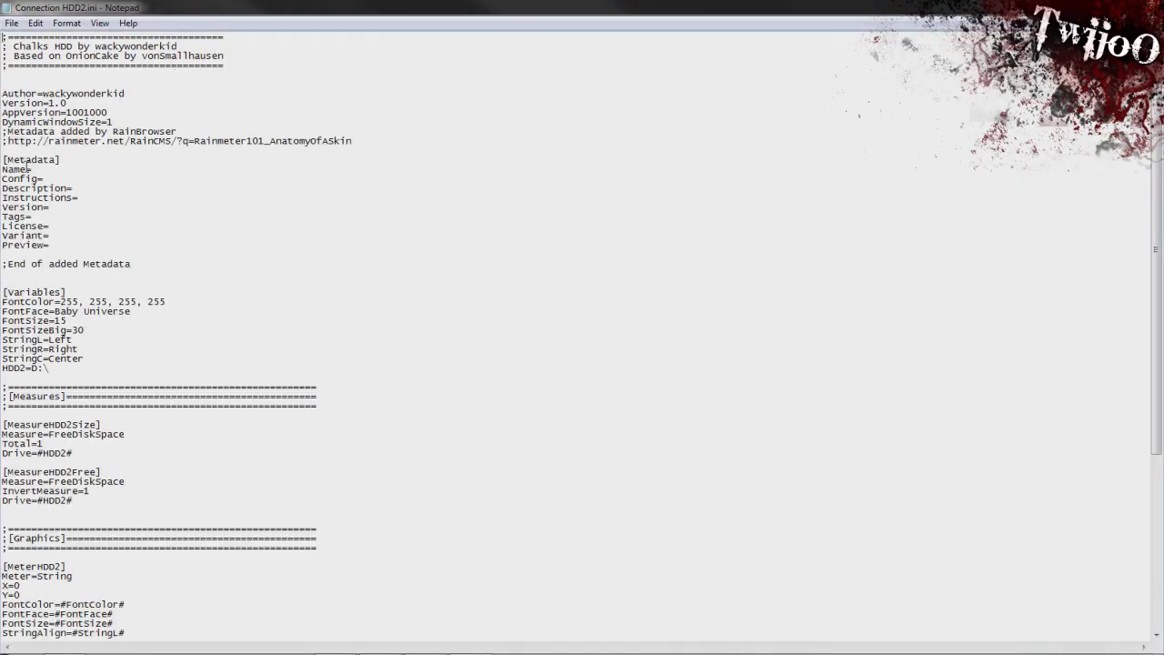
pyautogui.moveTo(161, 302); pyautogui.dragTo(64, 302)
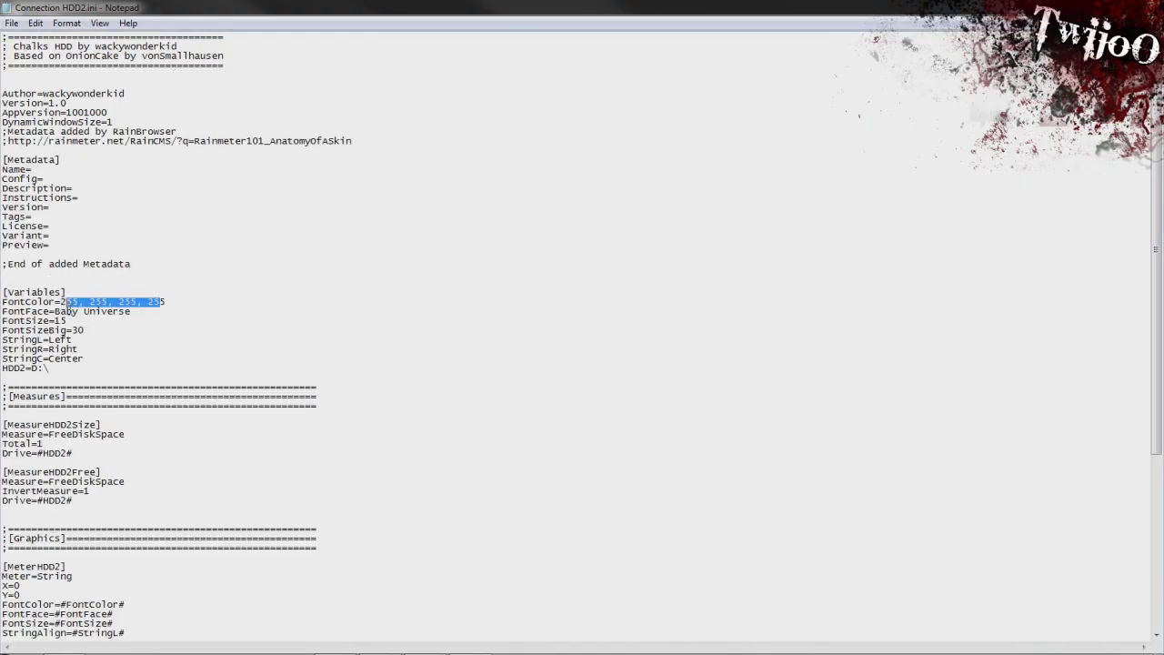
pyautogui.moveTo(88, 320); pyautogui.dragTo(65, 311)
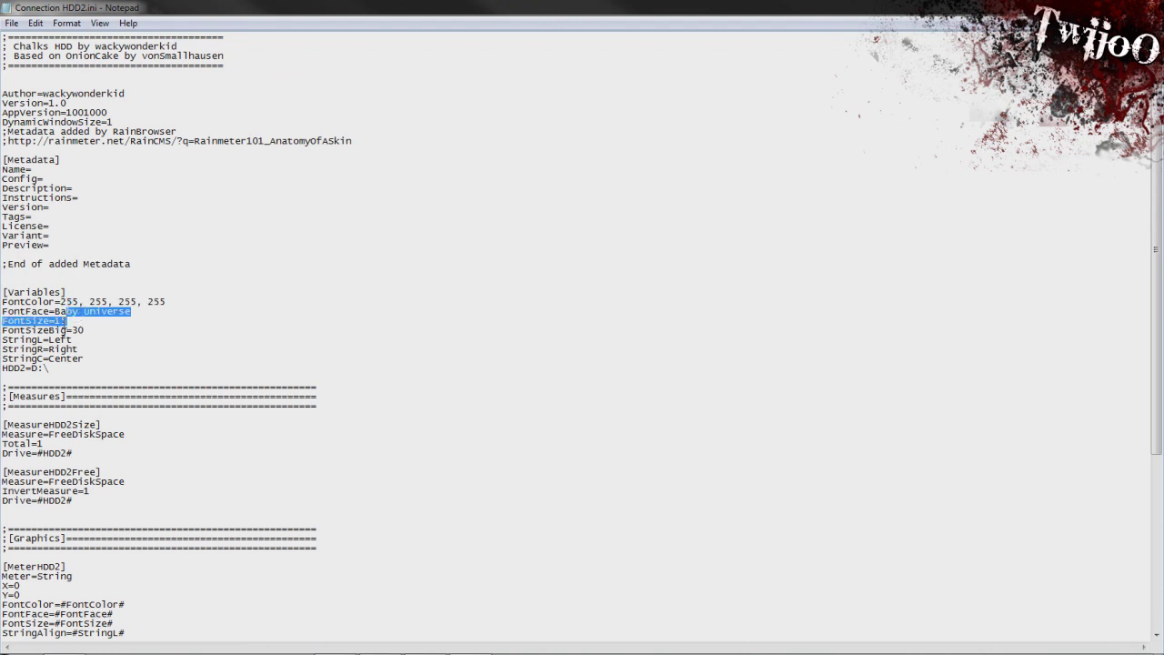
pyautogui.click(87, 323)
pyautogui.moveTo(84, 368); pyautogui.dragTo(7, 359)
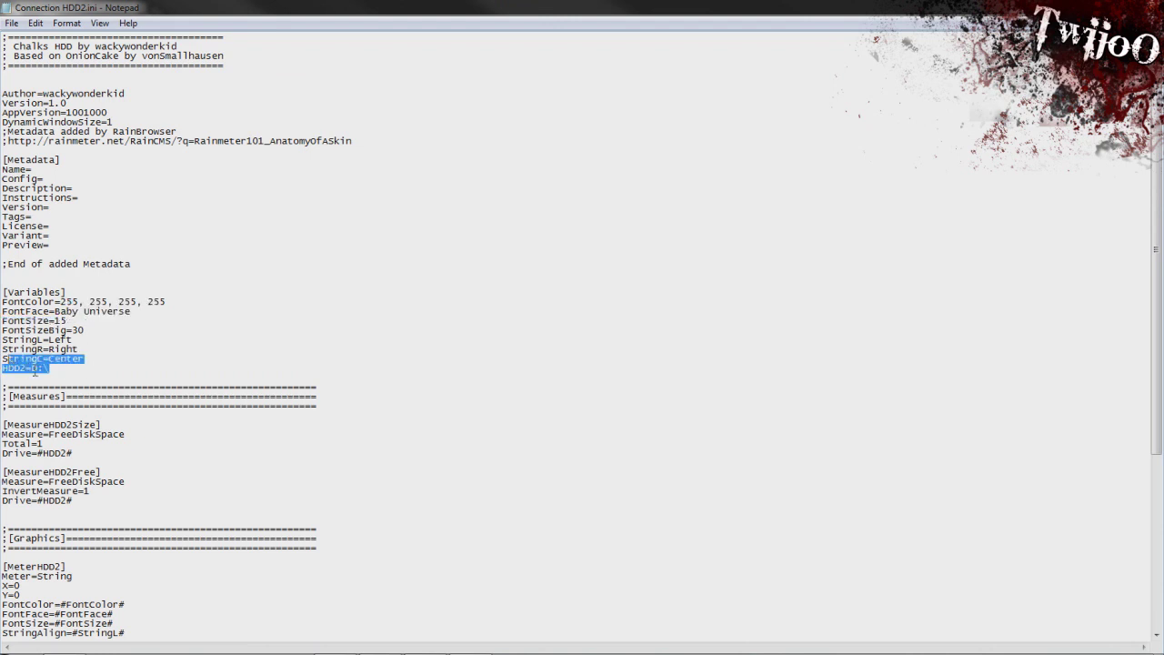
# - Try setting the HDD2 entry in [Variables] to p:\ and close Connection HDD2.ini without saving
pyautogui.click(51, 369)
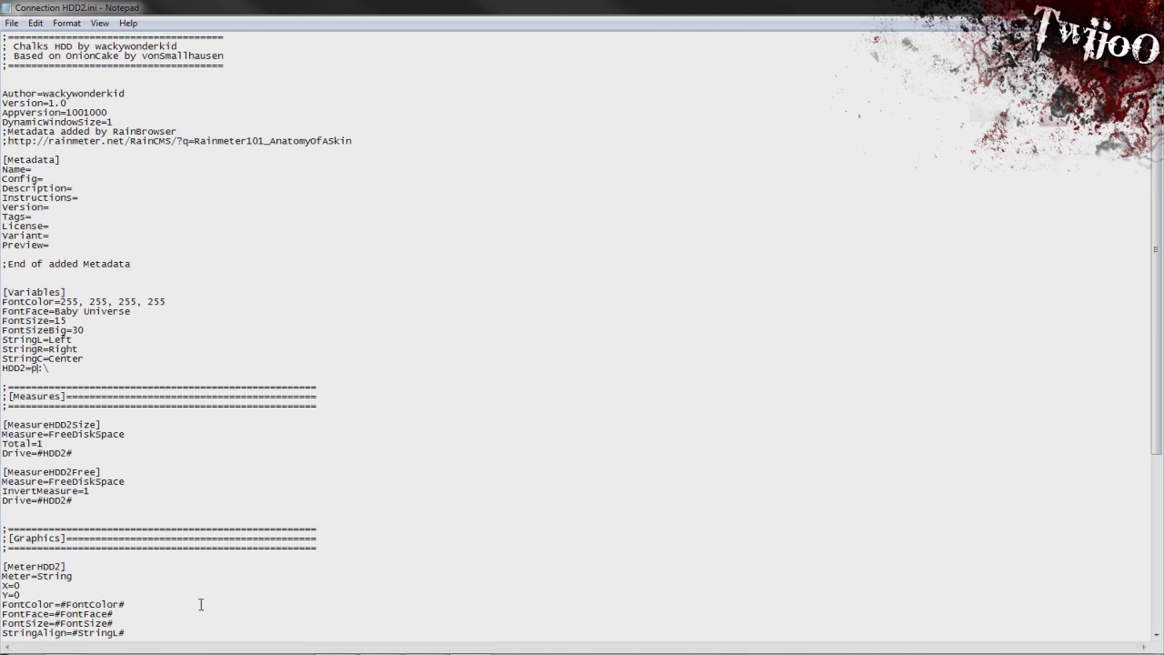
pyautogui.doubleClick(455, 7)
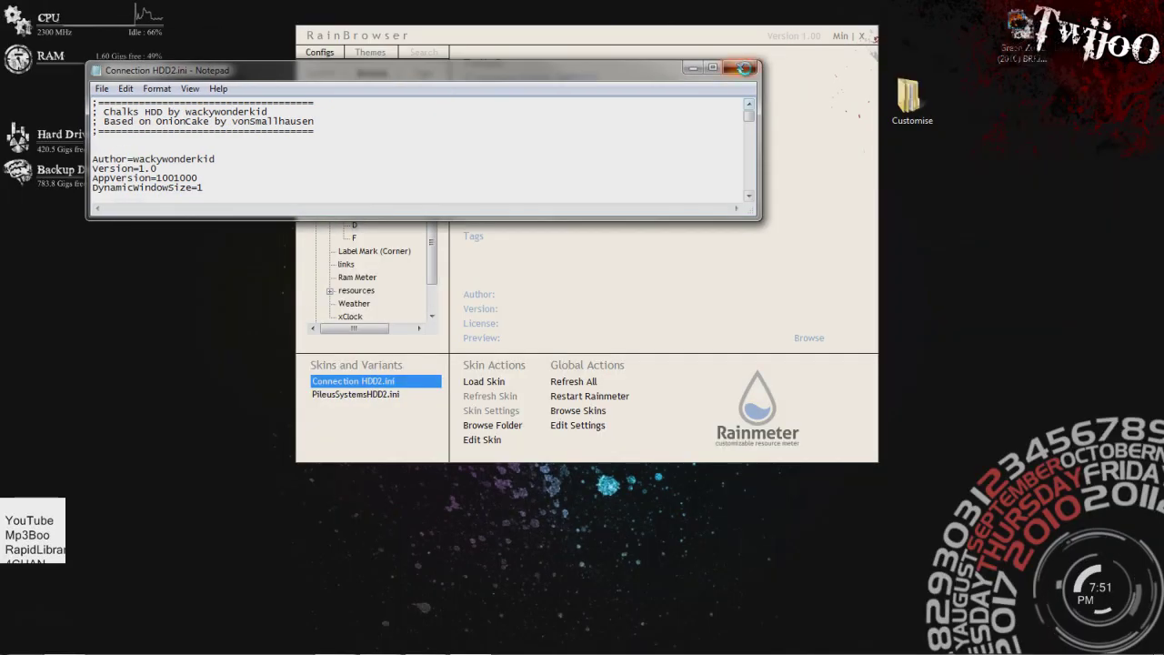
pyautogui.click(740, 68)
pyautogui.click(632, 363)
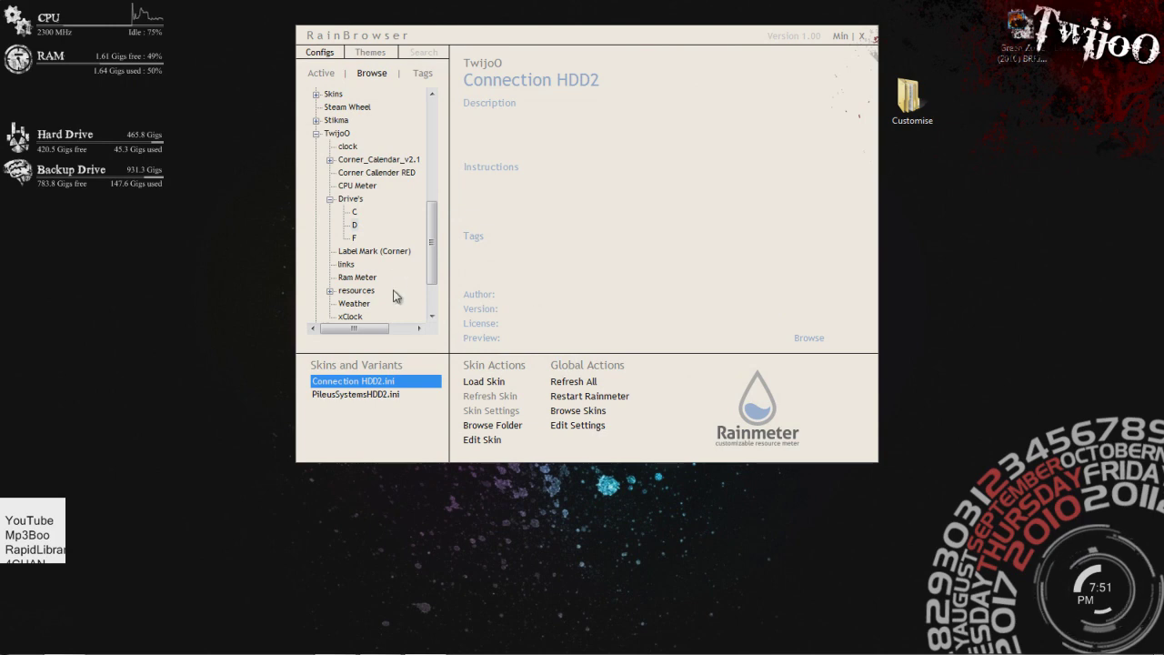
# - Reopen Connection HDD2.ini to check the HDD2 entry in [Variables], and close the file
pyautogui.click(503, 445)
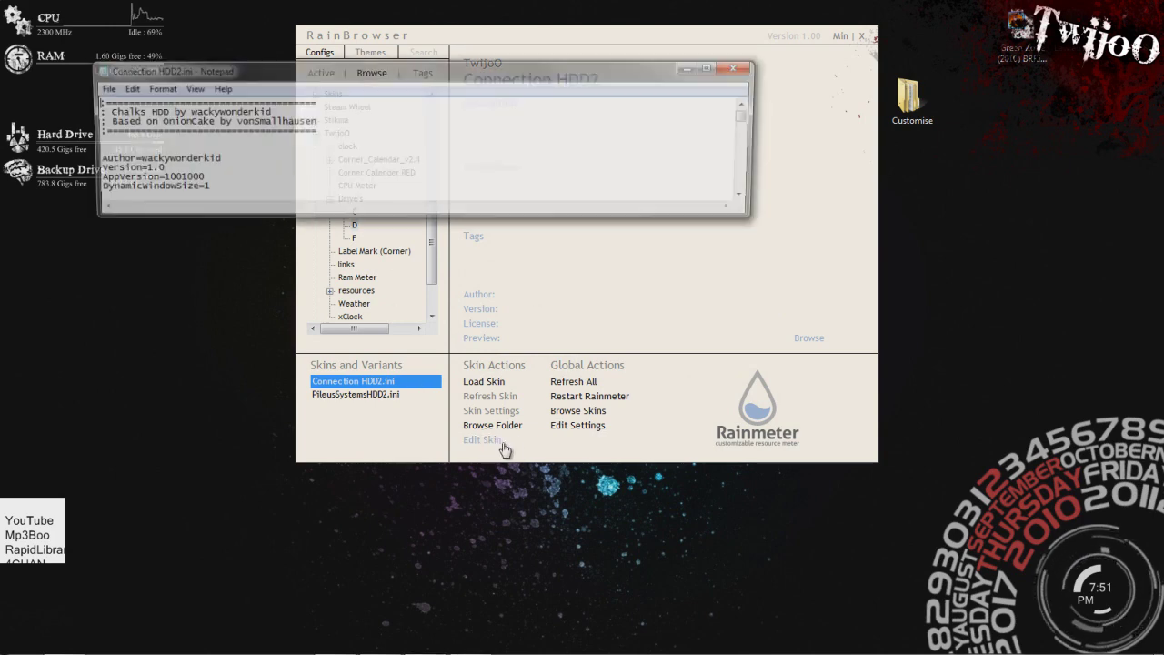
pyautogui.doubleClick(443, 73)
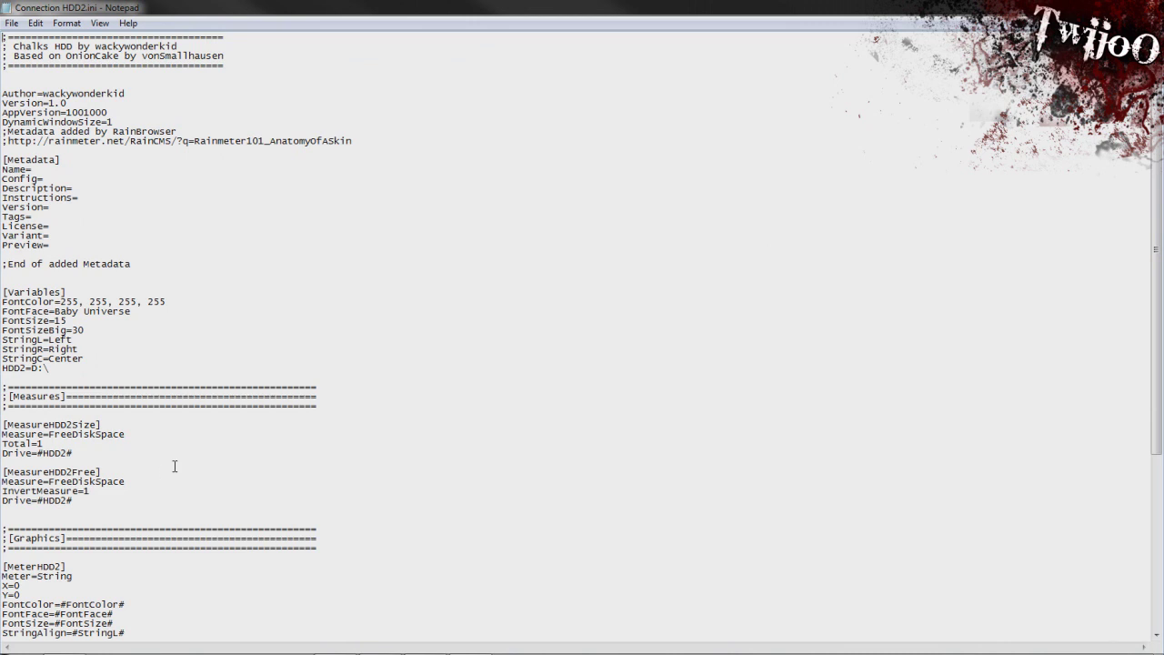
pyautogui.doubleClick(310, 7)
pyautogui.click(595, 43)
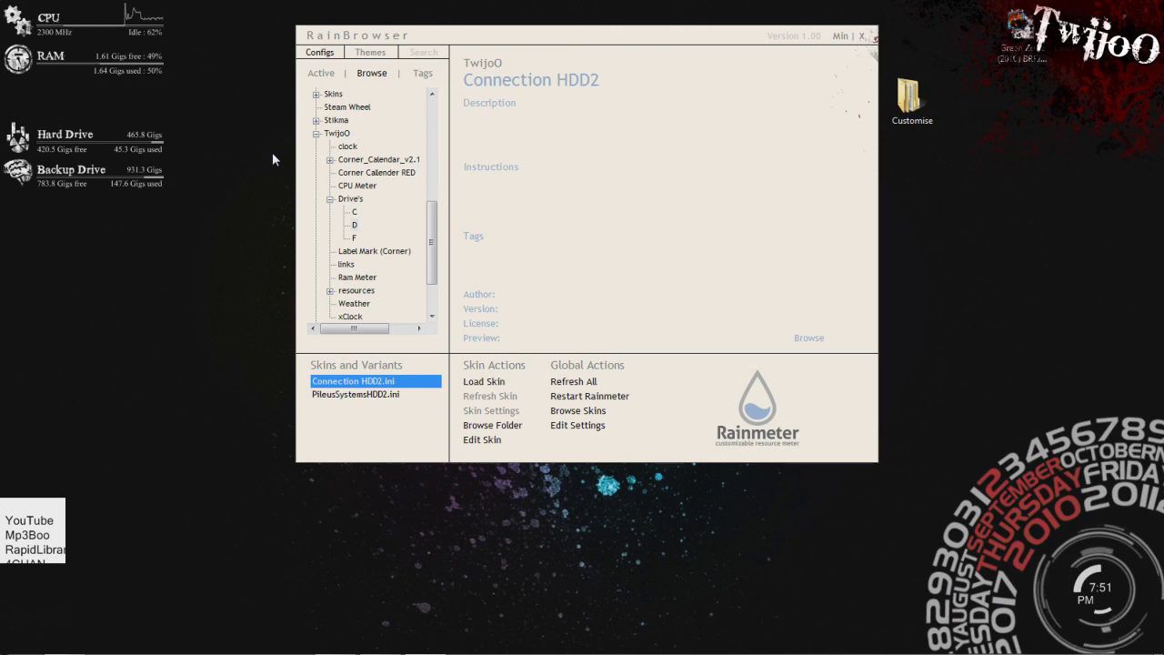
# - Open the TwijoO Weather skin's file Weather - Float.ini for editing in a maximized window
pyautogui.click(355, 304)
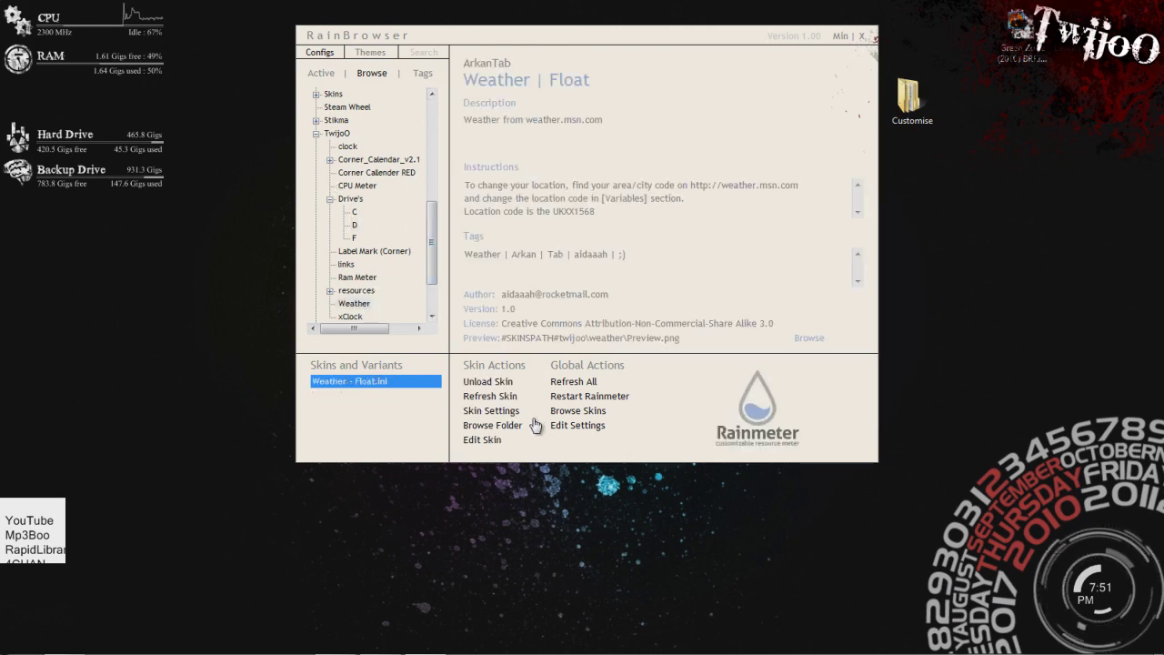
pyautogui.click(483, 440)
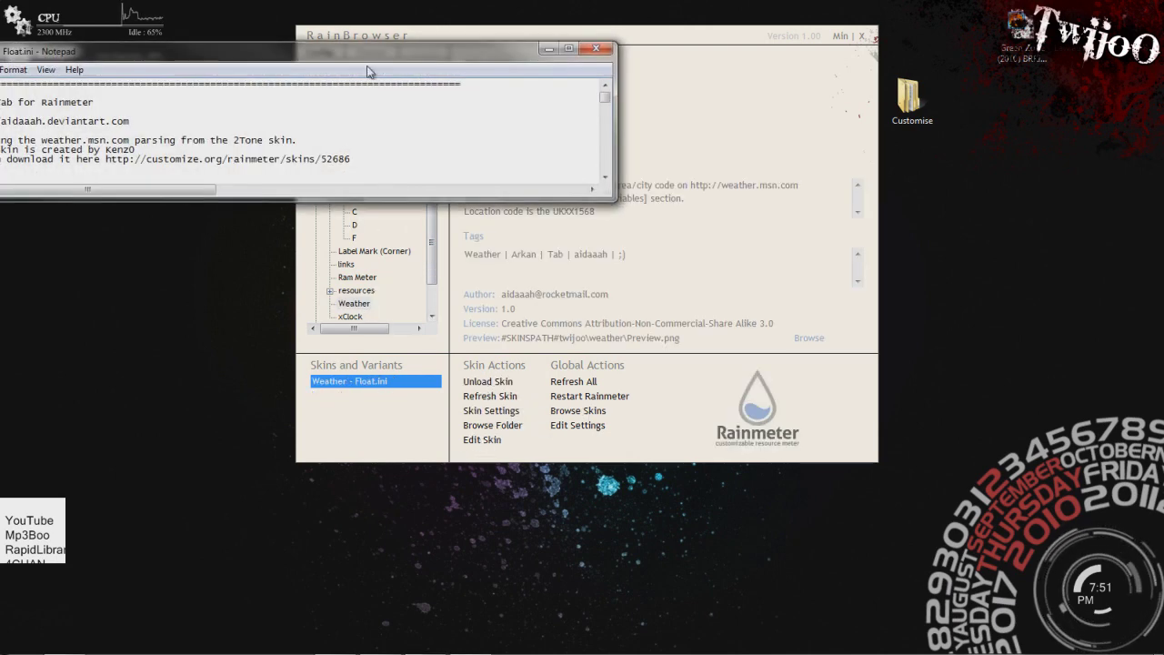
pyautogui.moveTo(363, 61); pyautogui.dragTo(595, 0)
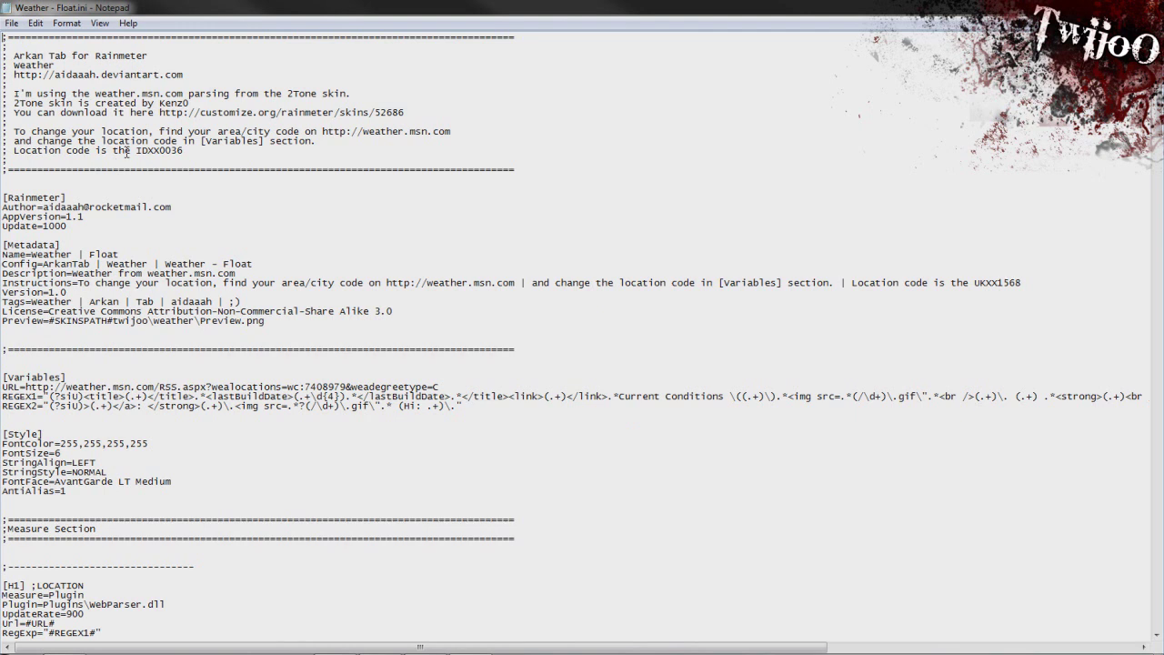
pyautogui.moveTo(144, 152); pyautogui.dragTo(455, 132)
pyautogui.hotkey('ctrl', 'c')
pyautogui.click(291, 135)
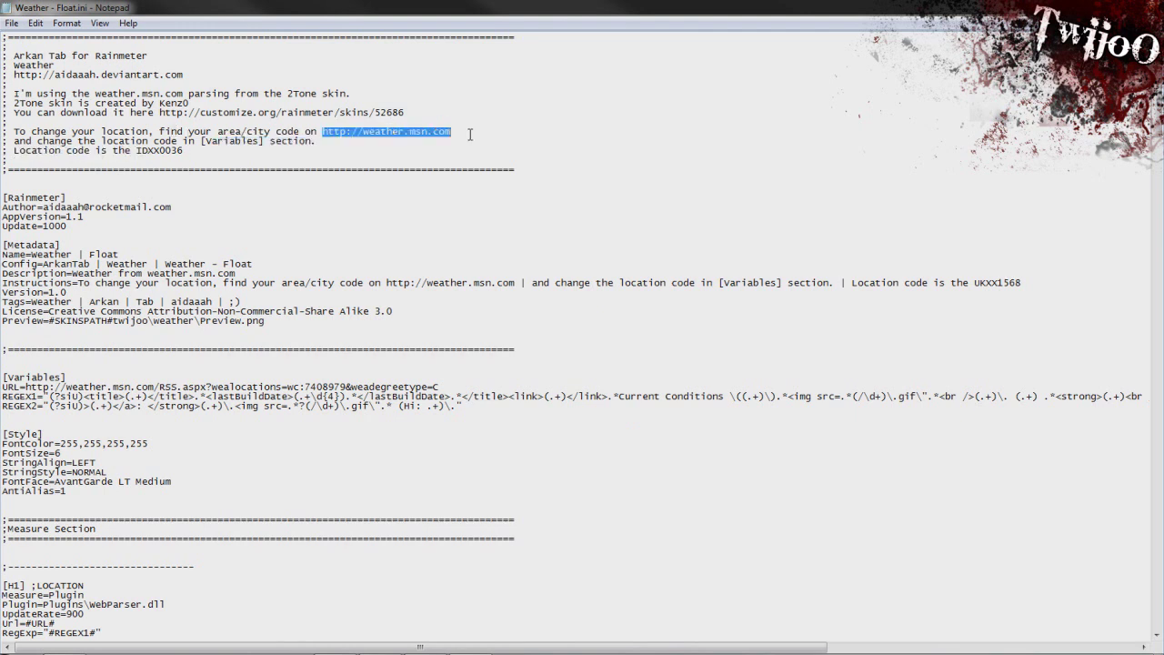
pyautogui.click(18, 646)
pyautogui.click(18, 646)
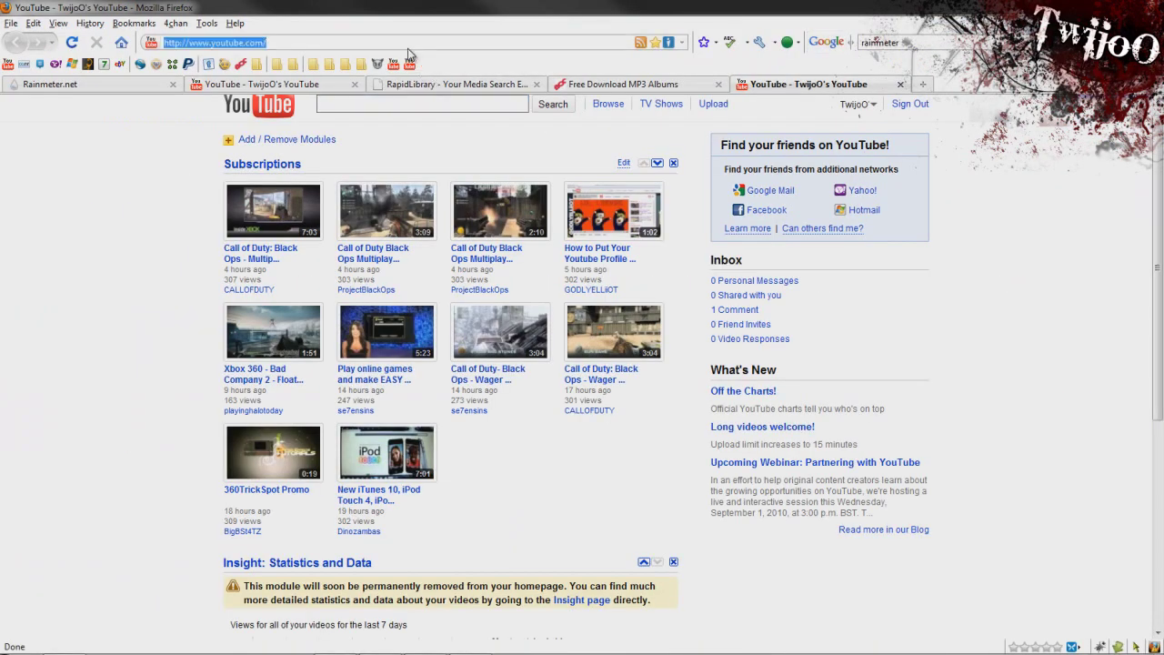
pyautogui.hotkey('ctrl', 'v')
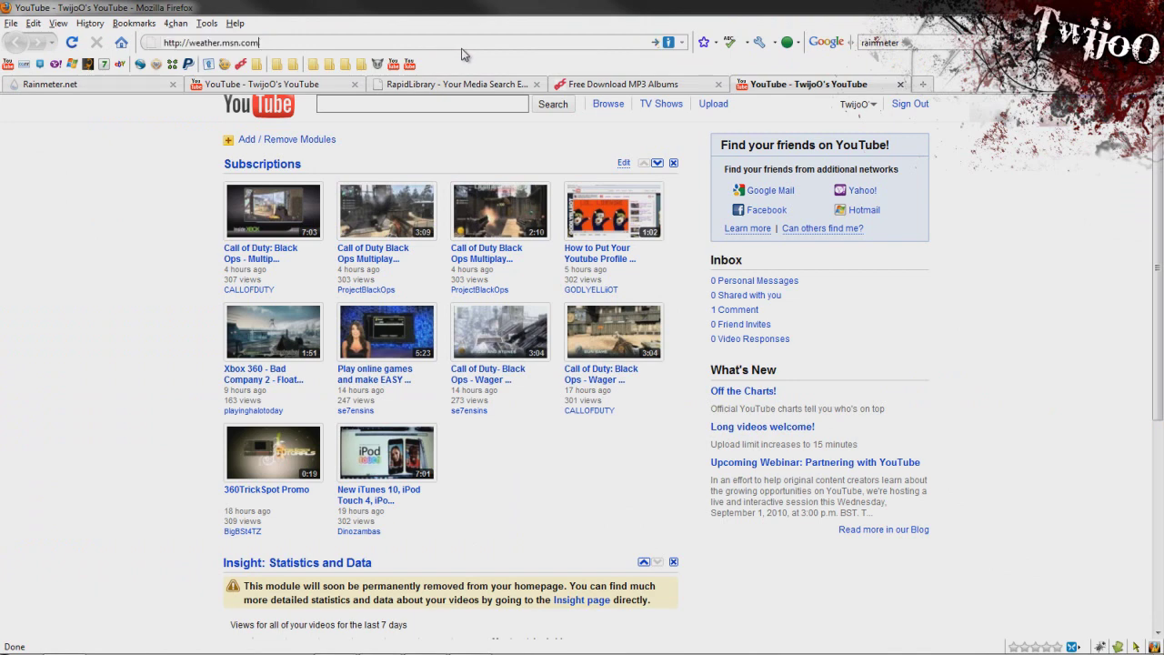
pyautogui.press('Return')
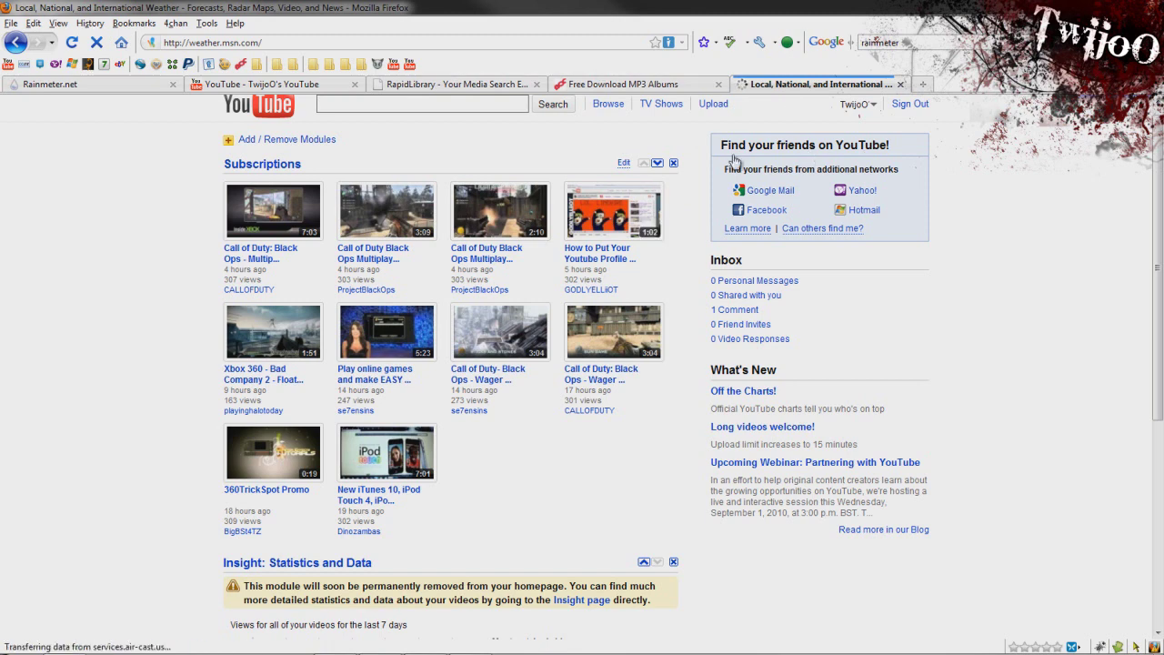
# - Shrink the Firefox window so it floats over the Weather - Float.ini file
pyautogui.press('super+Down')
pyautogui.moveTo(966, 268); pyautogui.dragTo(960, 281)
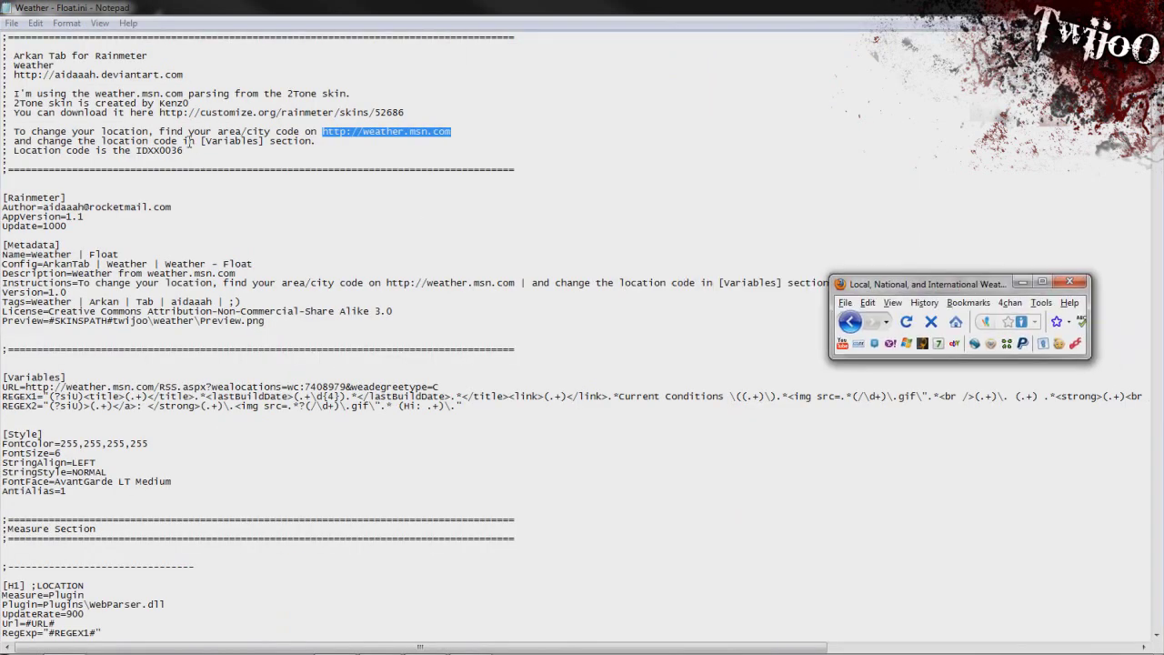
# - Bring the MSN Weather page in Firefox back to the front in a maximized window
pyautogui.click(181, 140)
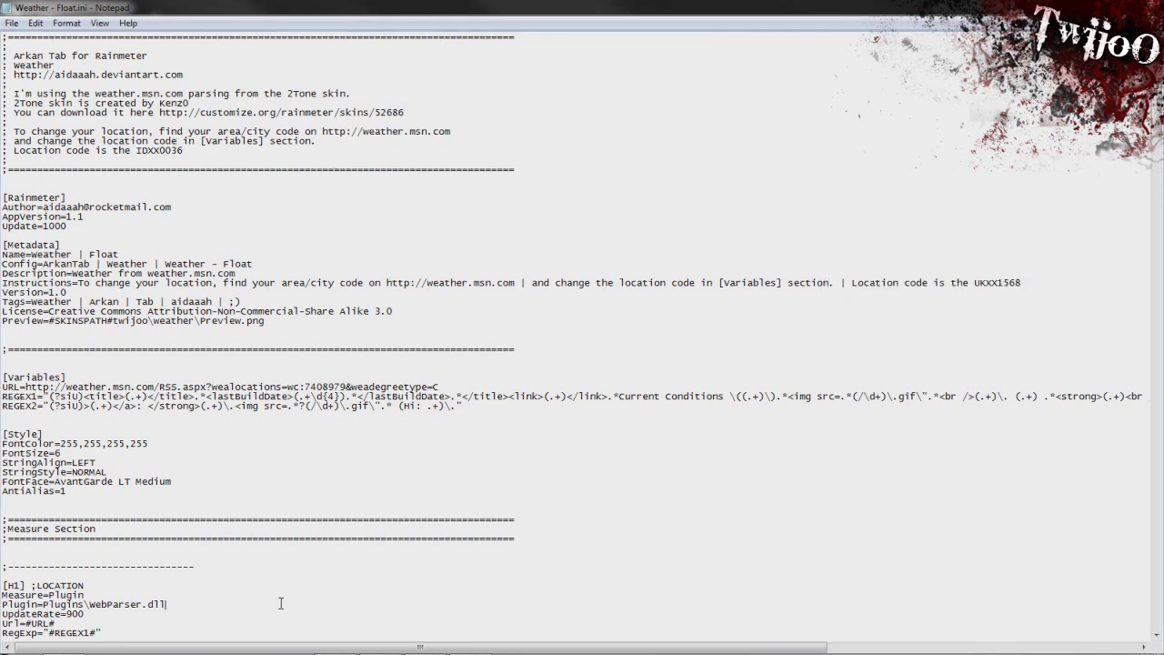
pyautogui.press('super')
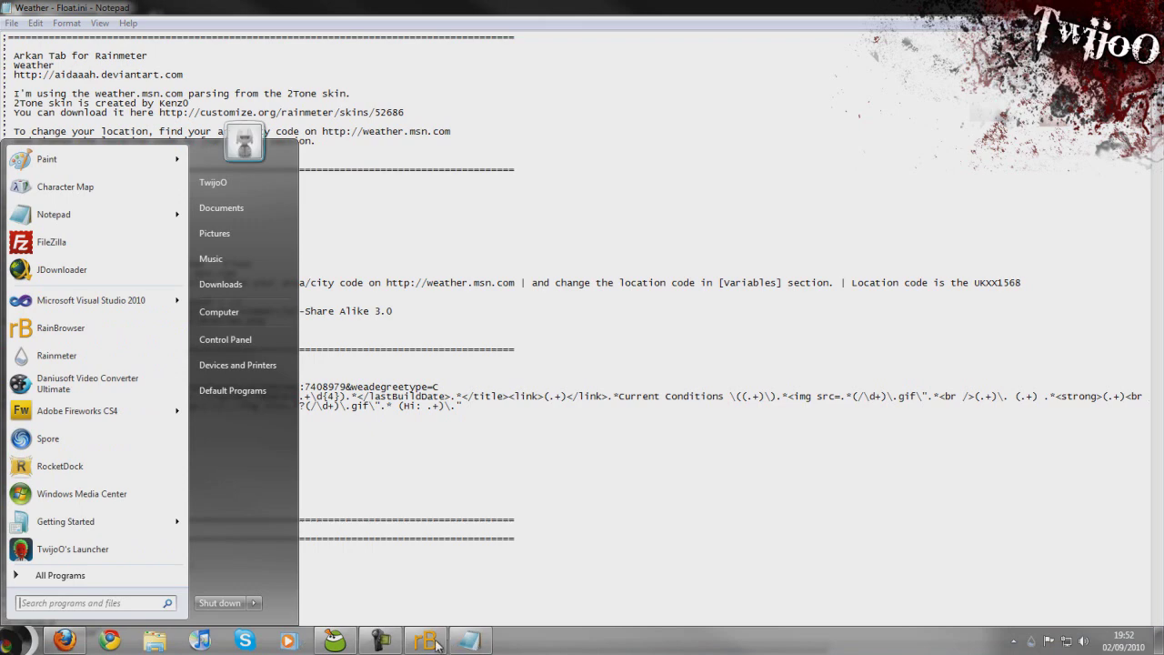
pyautogui.click(62, 639)
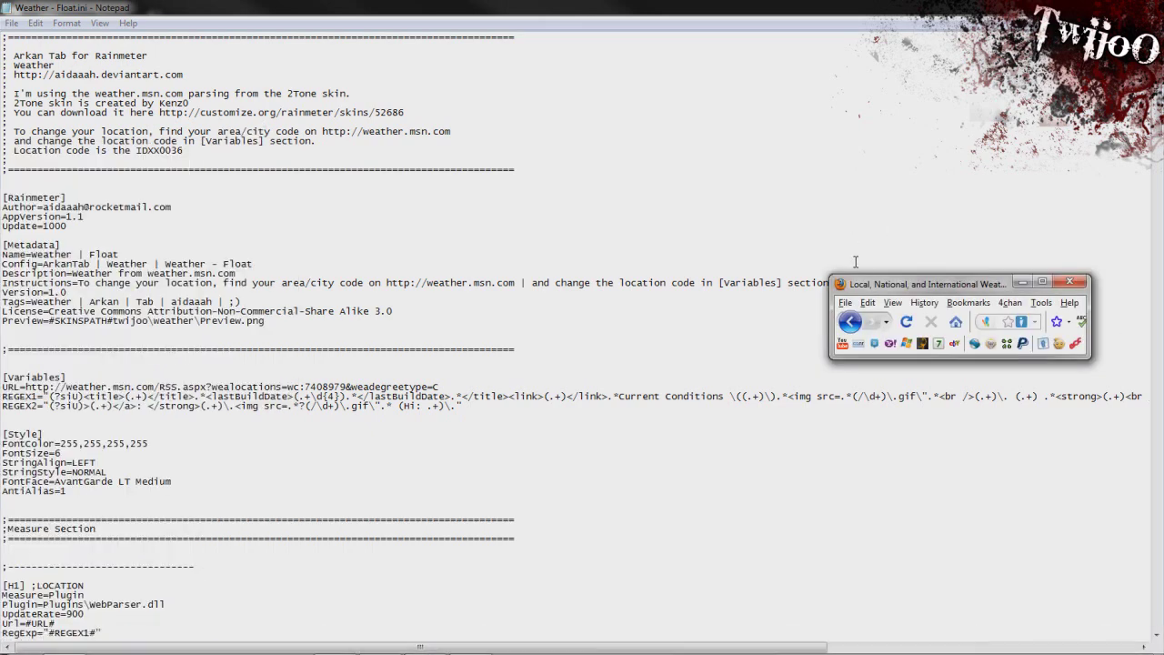
pyautogui.moveTo(864, 284); pyautogui.dragTo(710, 0)
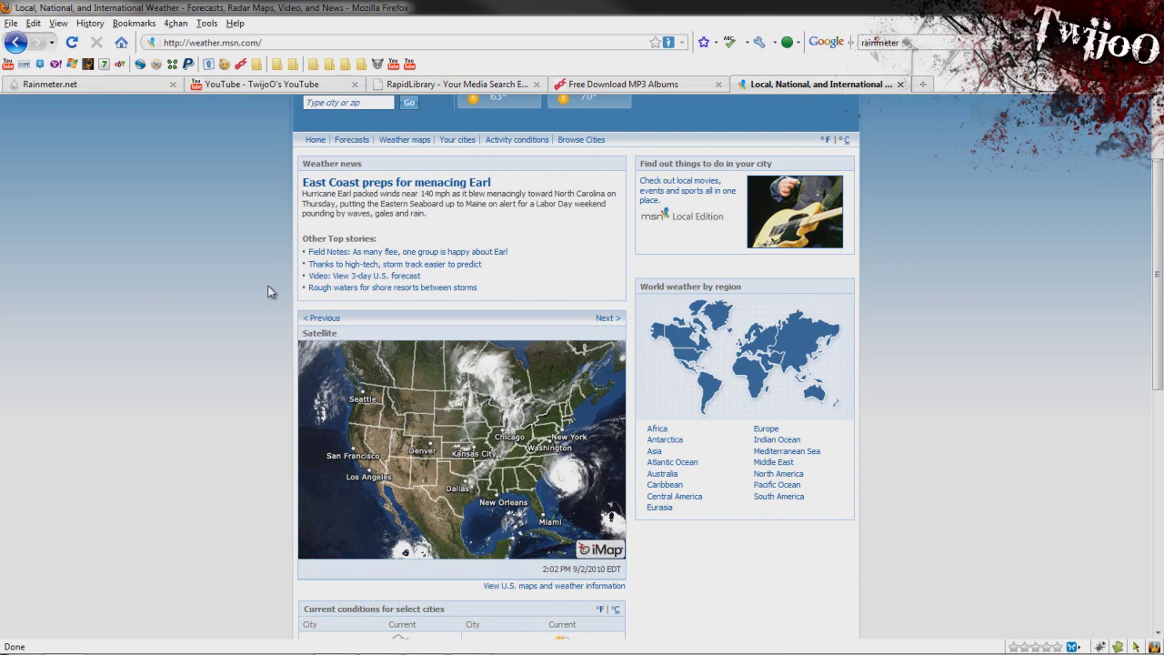
pyautogui.press('super+e')
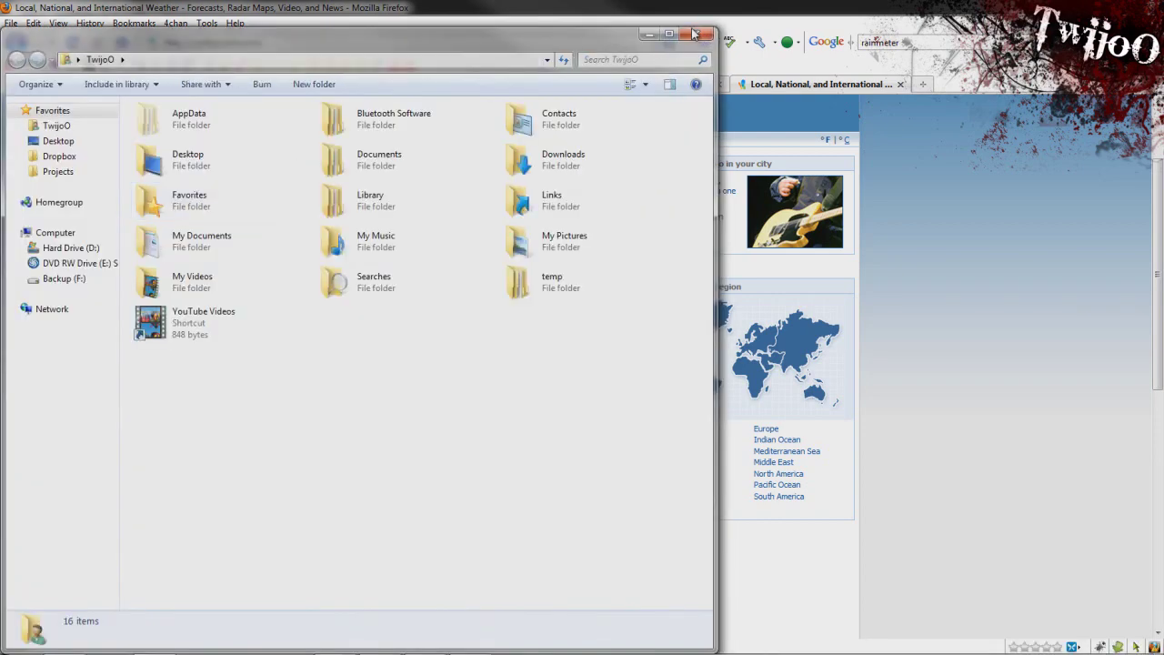
pyautogui.click(694, 34)
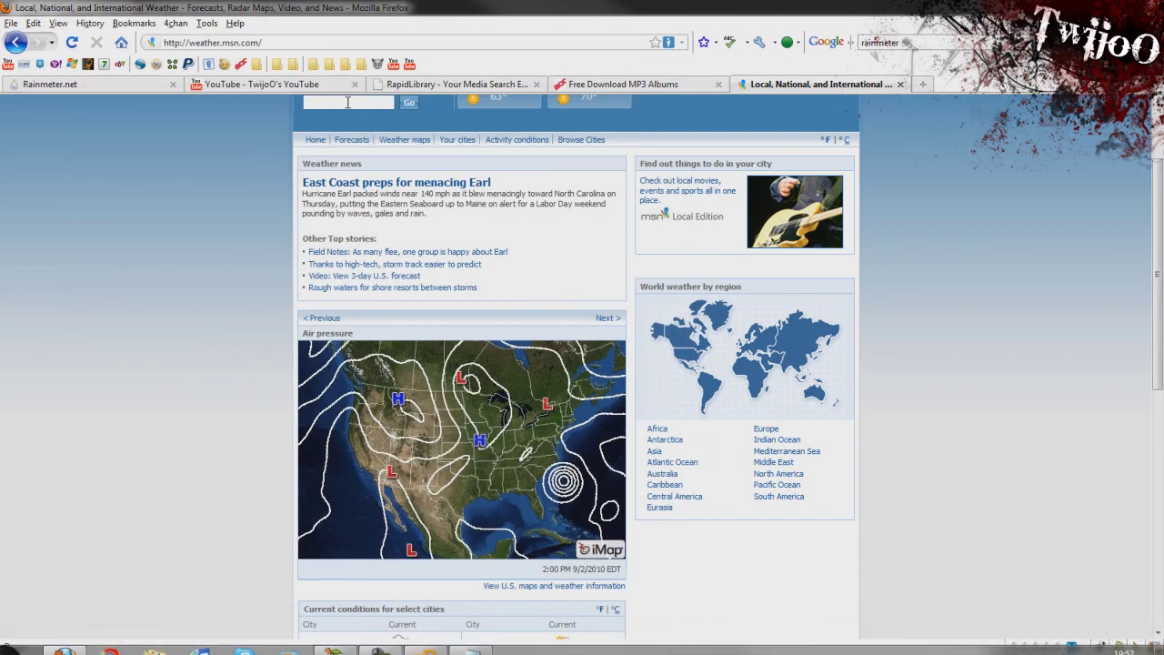
# - Search MSN Weather for london and open the forecast for London, England, United Kingdom
pyautogui.click(348, 103)
pyautogui.write('lol')
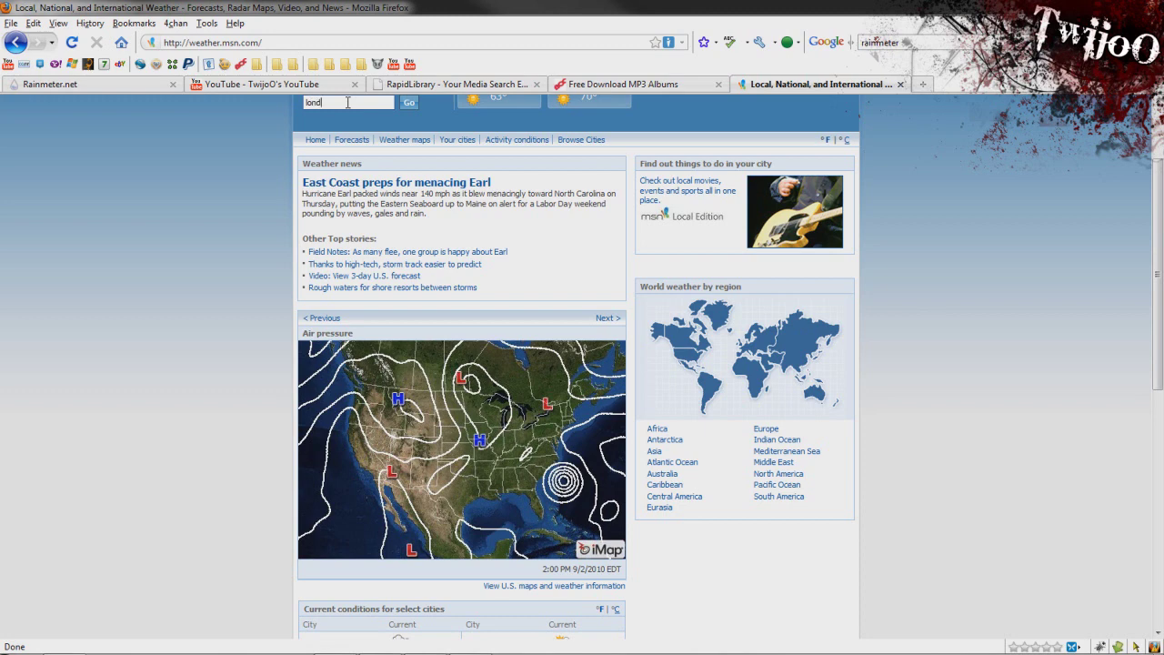
pyautogui.click(409, 102)
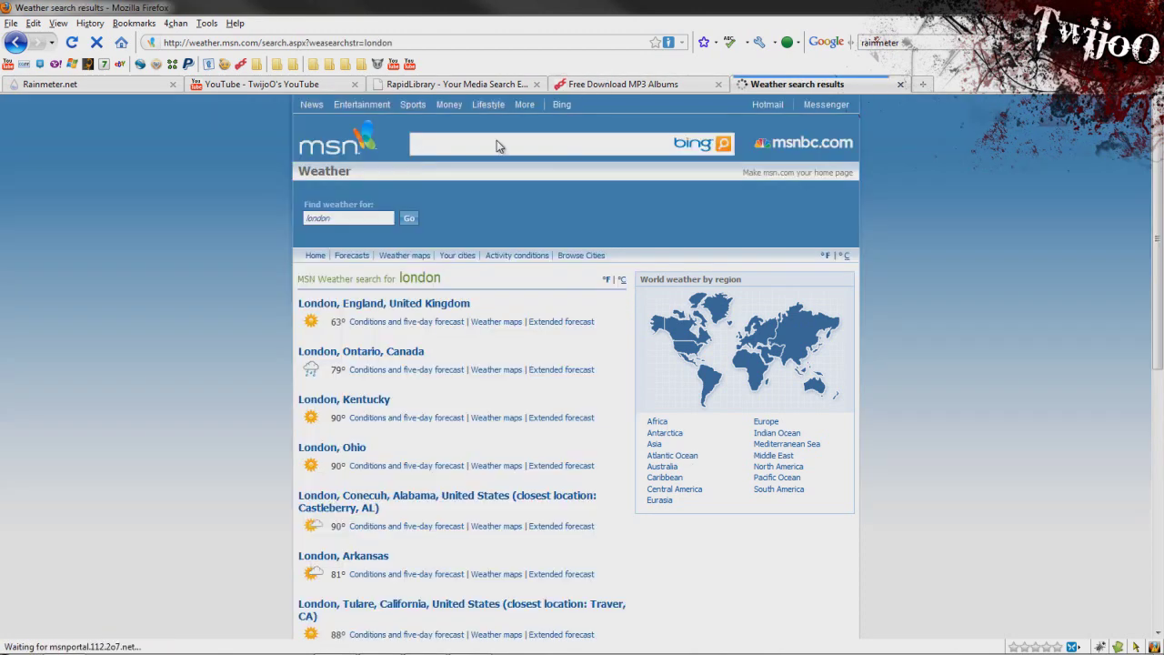
pyautogui.click(432, 305)
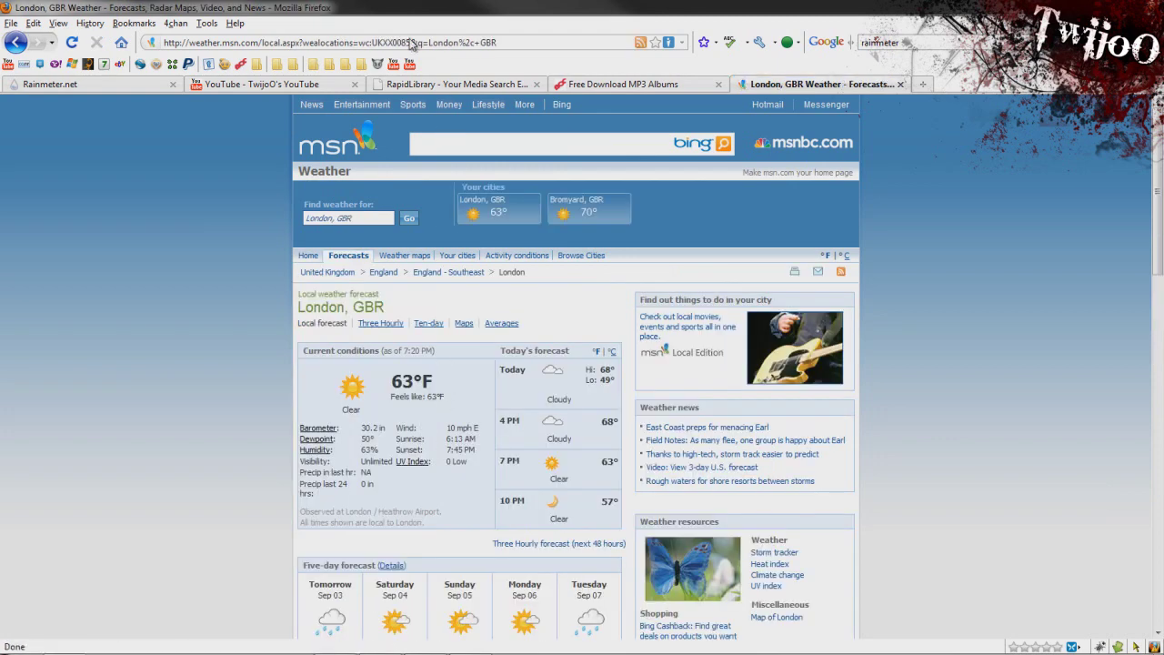
# - Copy the location code UKXX0085 from the London page's address and switch back to Weather - Float.ini
pyautogui.moveTo(373, 42); pyautogui.dragTo(408, 50)
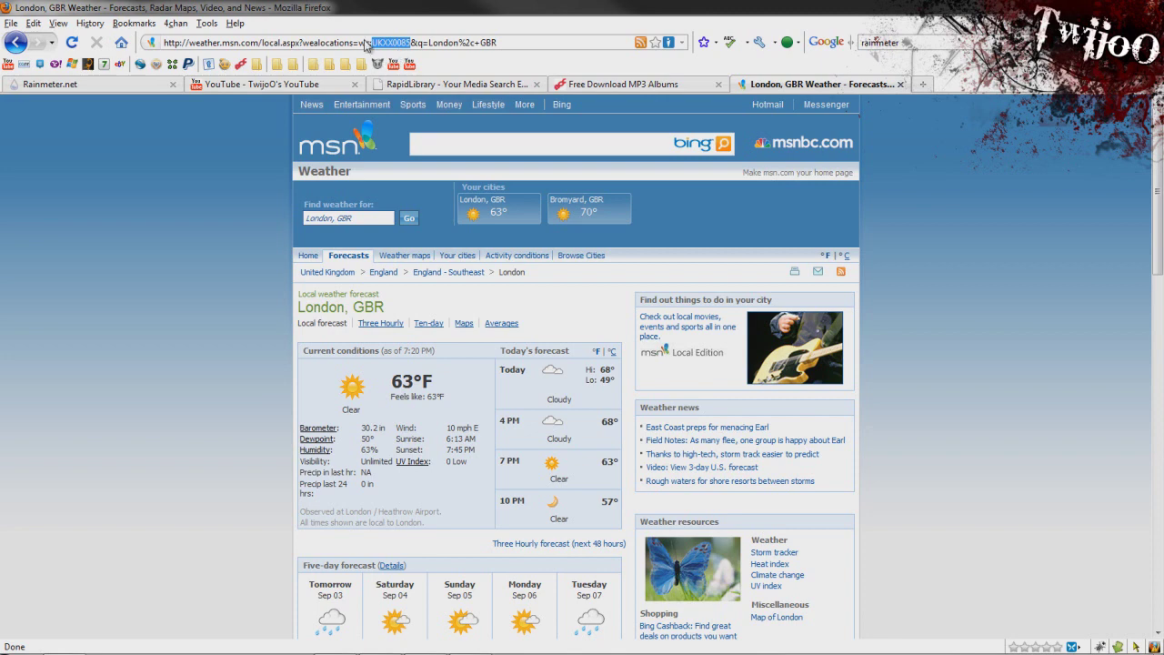
pyautogui.moveTo(368, 45); pyautogui.dragTo(407, 44)
pyautogui.rightClick(405, 42)
pyautogui.click(442, 94)
pyautogui.hotkey('alt', 'Tab')
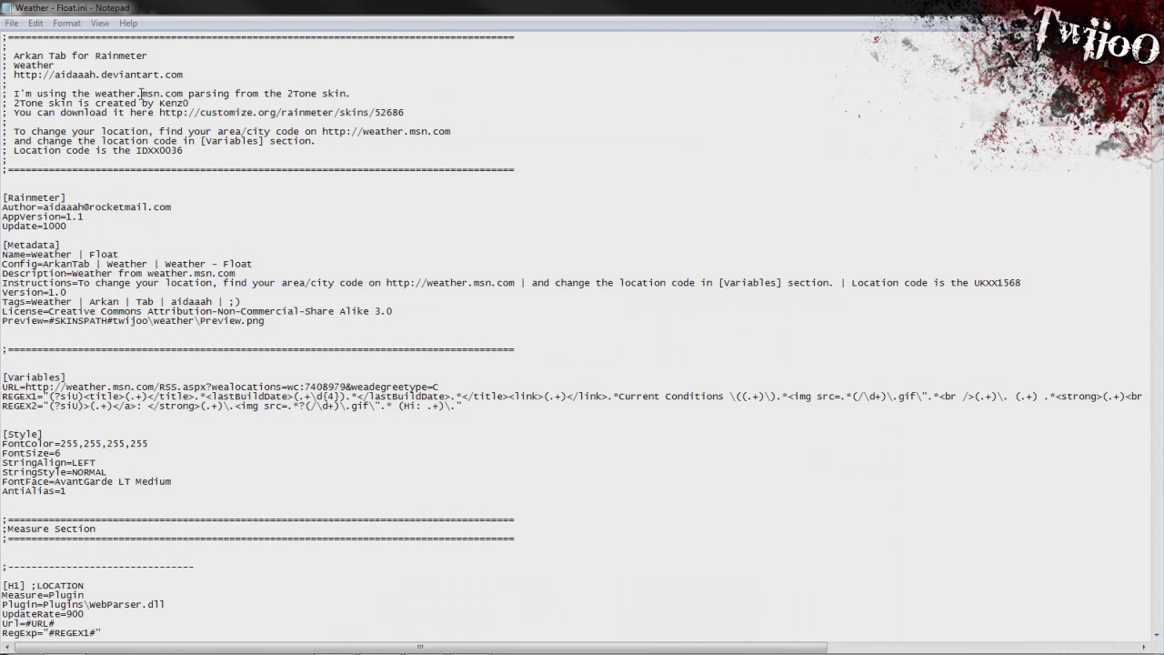
# - Replace the location code after wc: in the URL line of the [Variables] section with UKXX0085
pyautogui.moveTo(141, 122); pyautogui.dragTo(147, 381)
pyautogui.click(147, 380)
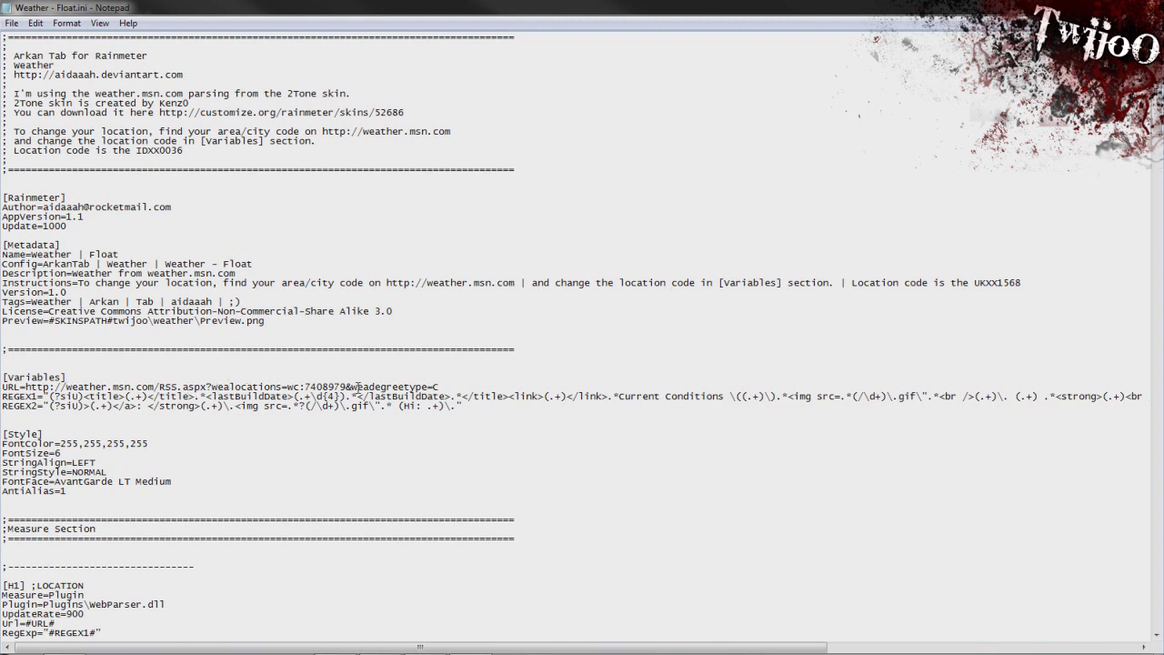
pyautogui.moveTo(347, 387); pyautogui.dragTo(305, 387)
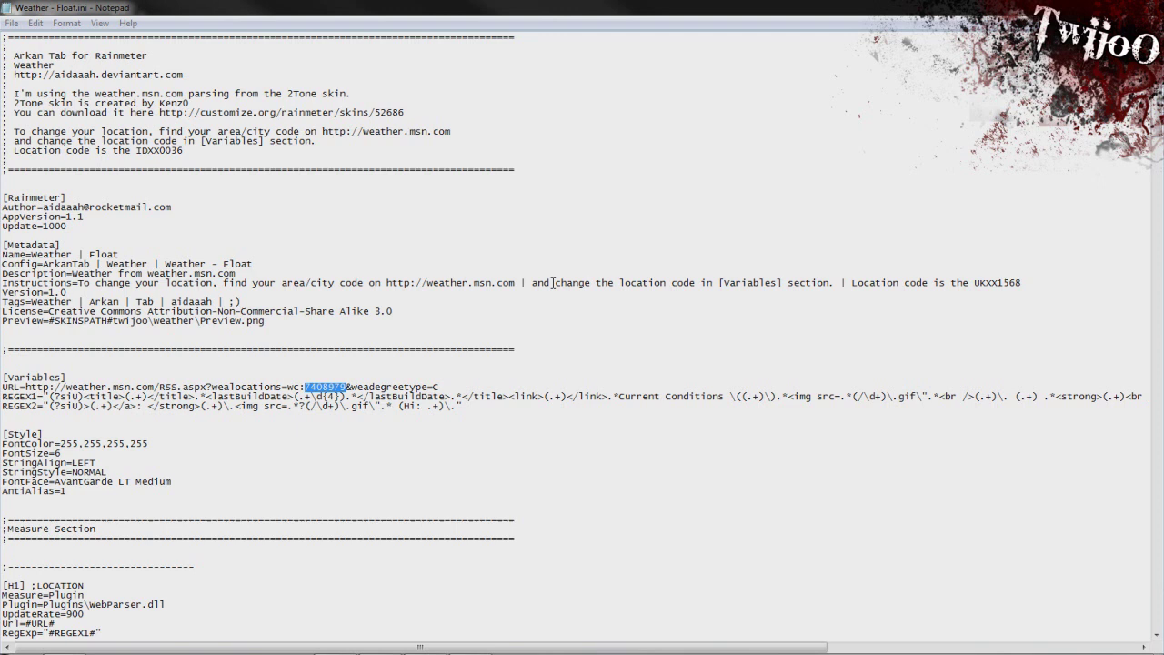
pyautogui.click(343, 388)
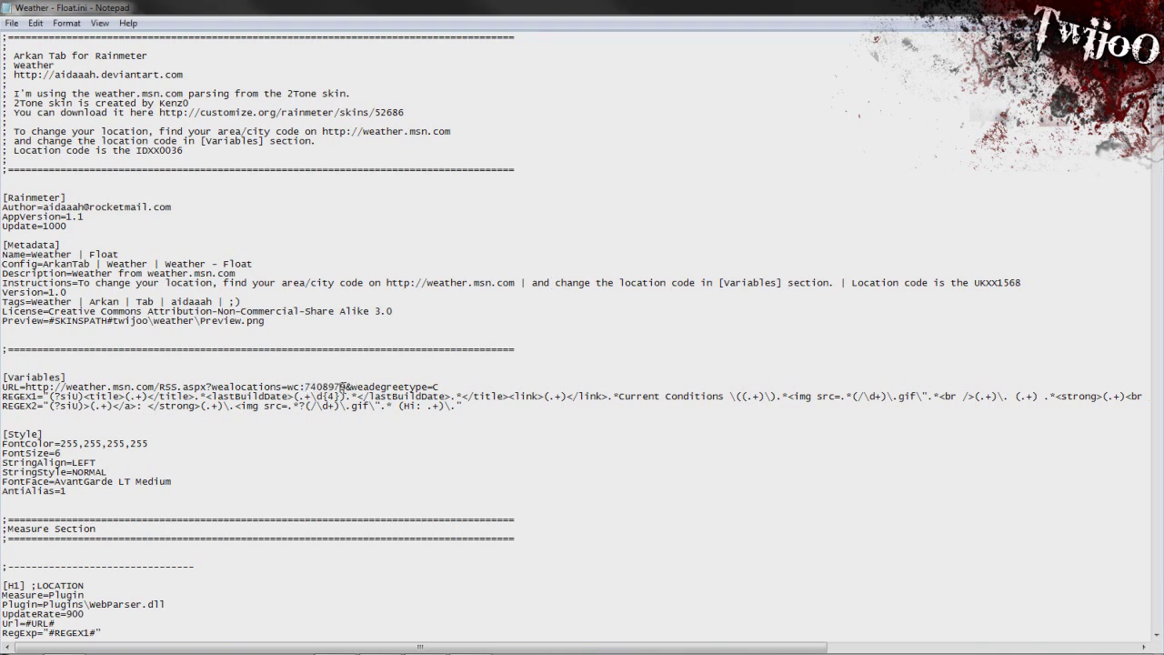
pyautogui.moveTo(346, 388); pyautogui.dragTo(307, 385)
pyautogui.hotkey('ctrl', 'v')
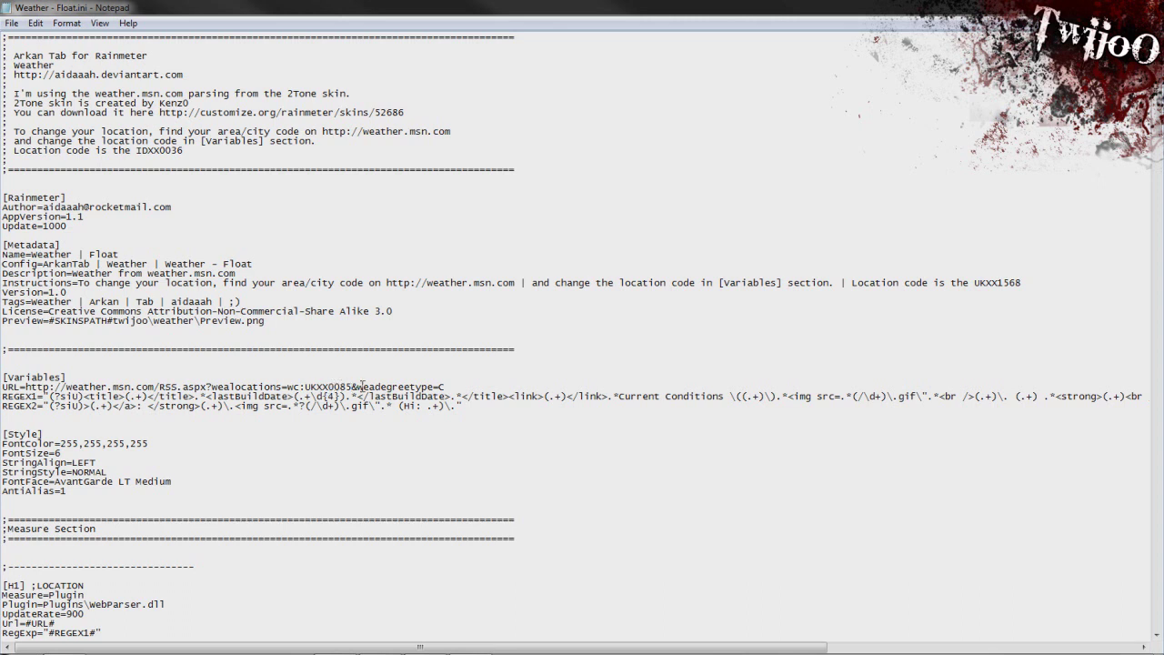
pyautogui.hotkey('ctrl', 'z')
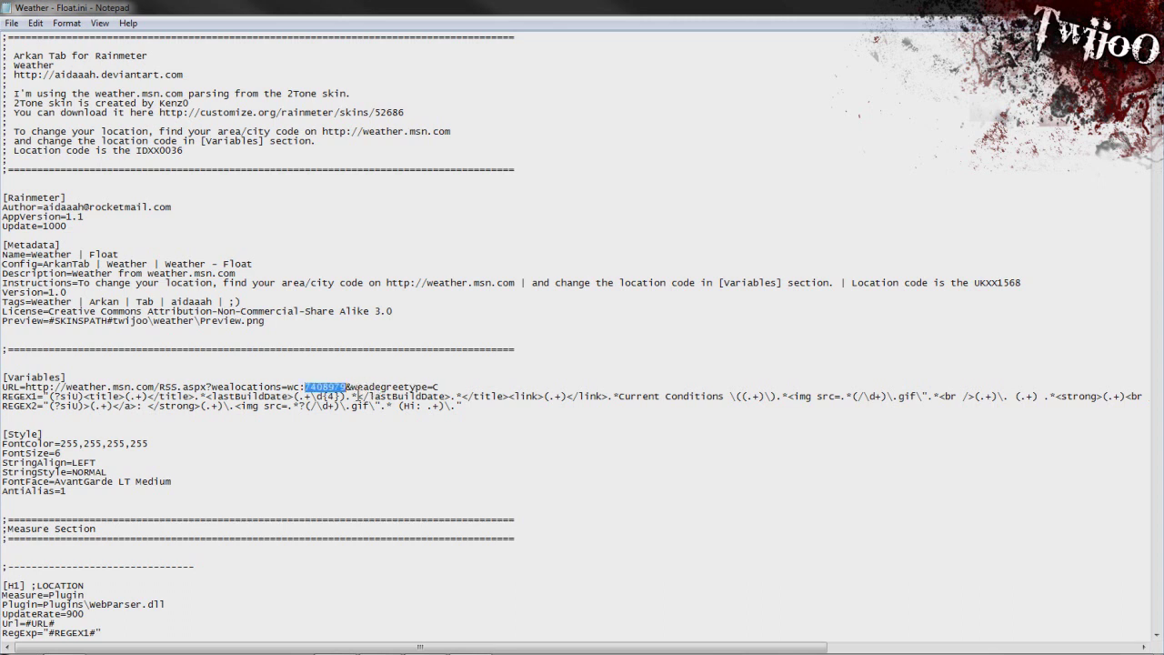
pyautogui.hotkey('ctrl', 'v')
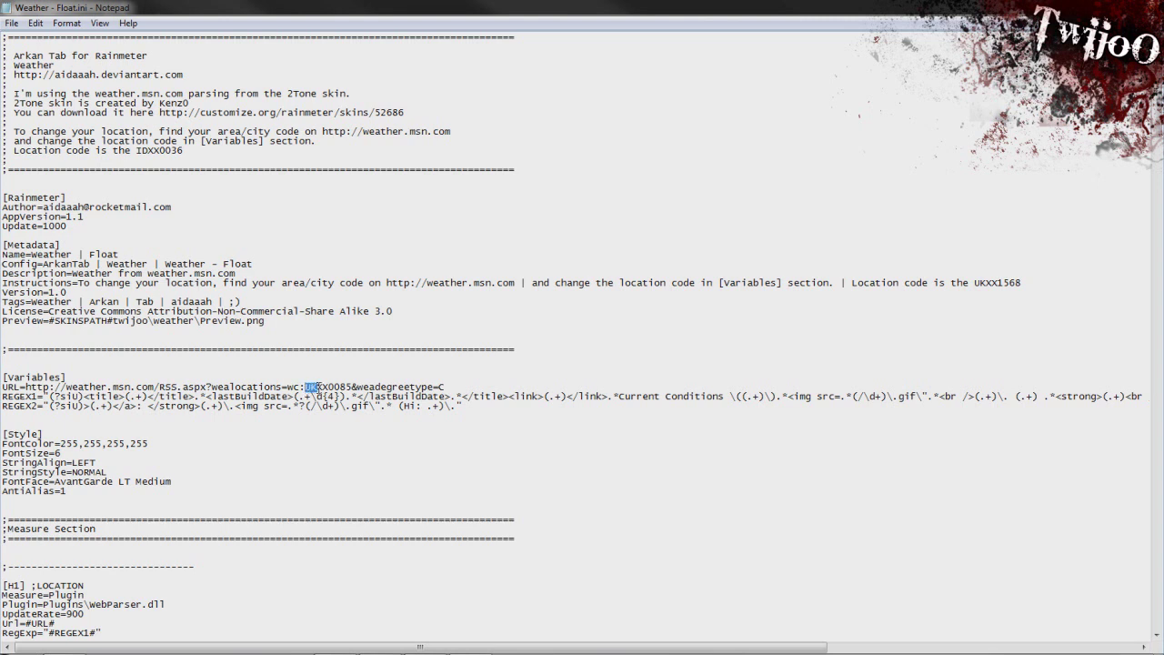
# - Try XX0085 as the location code by deleting UK, and check the Weather skin on the desktop
pyautogui.press('BackSpace')
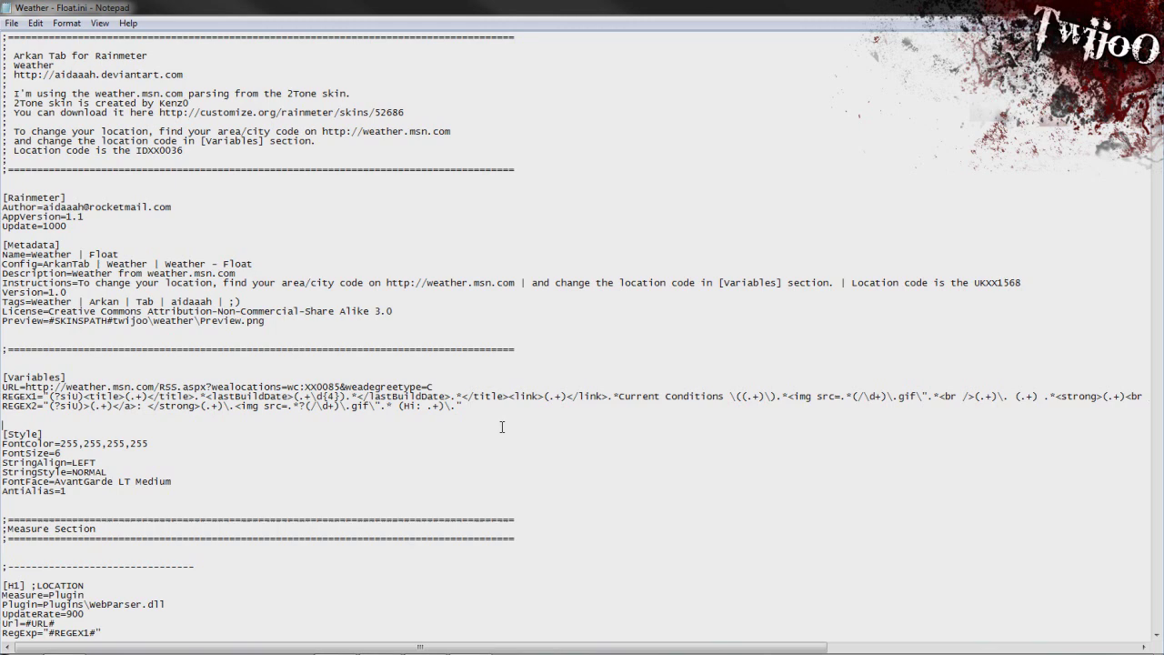
pyautogui.doubleClick(530, 5)
pyautogui.click(664, 319)
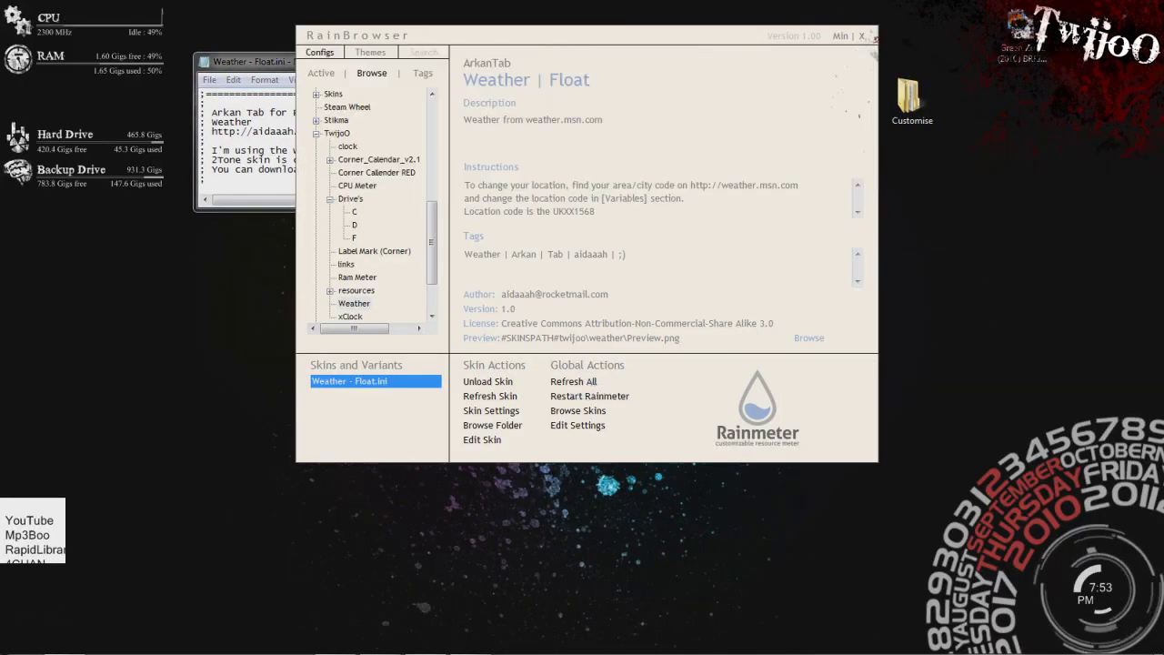
pyautogui.moveTo(1061, 330)
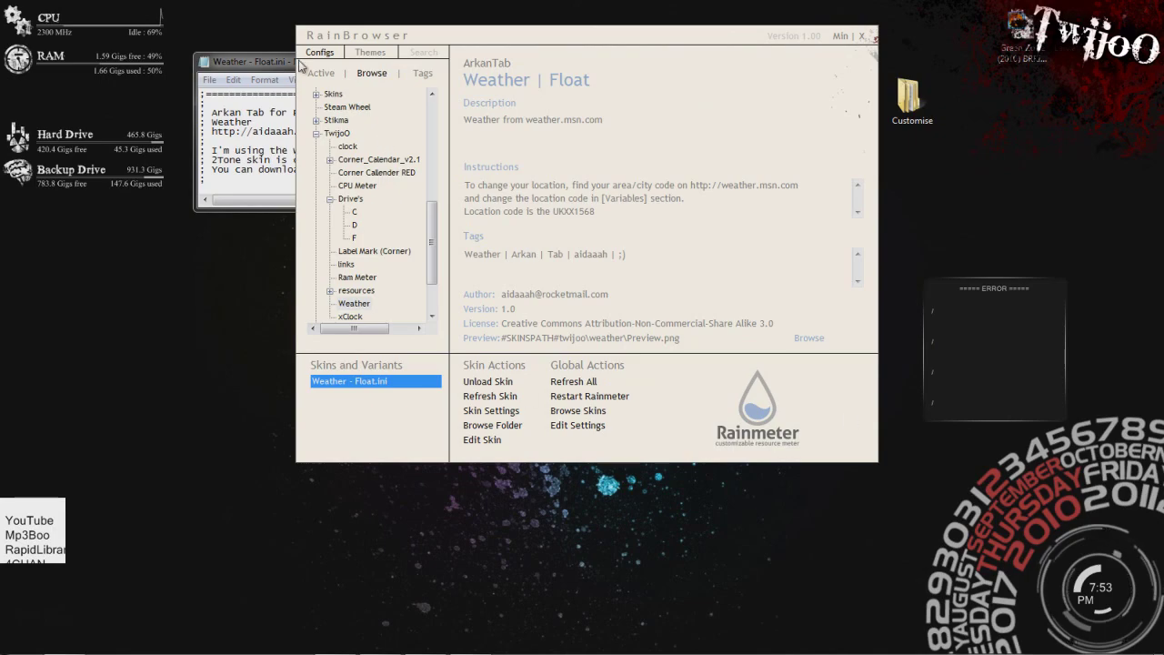
# - Cut the digits 0085 from the London page's address in Firefox and return to Weather - Float.ini
pyautogui.click(263, 62)
pyautogui.doubleClick(264, 62)
pyautogui.doubleClick(284, 20)
pyautogui.doubleClick(285, 20)
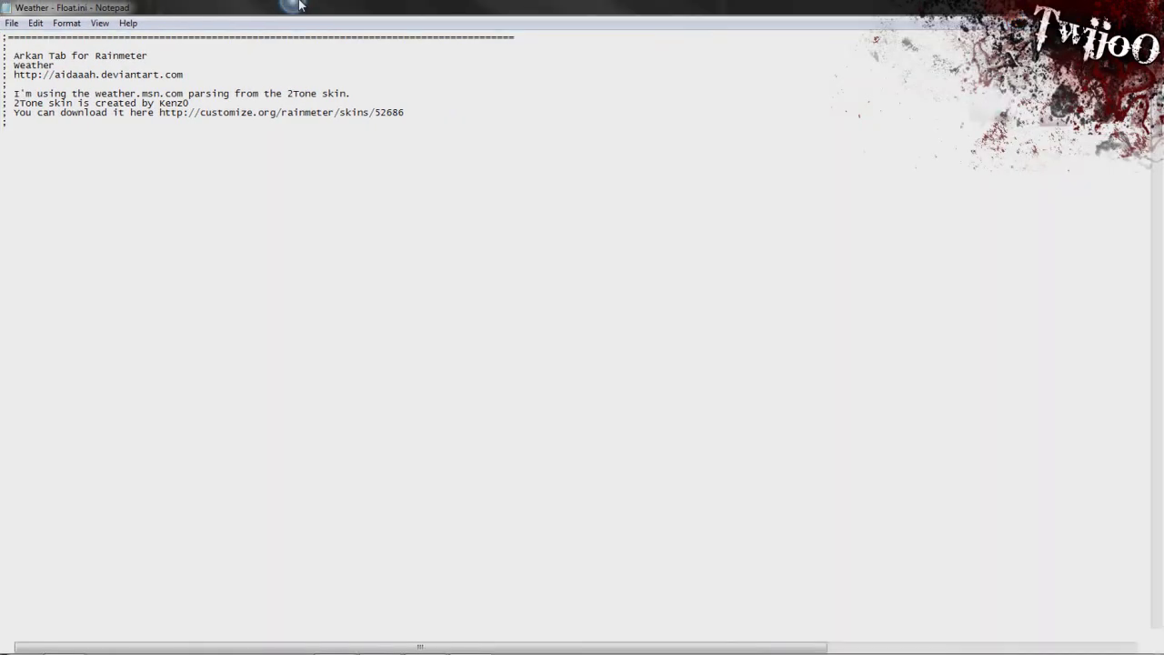
pyautogui.moveTo(309, 27); pyautogui.dragTo(376, 135)
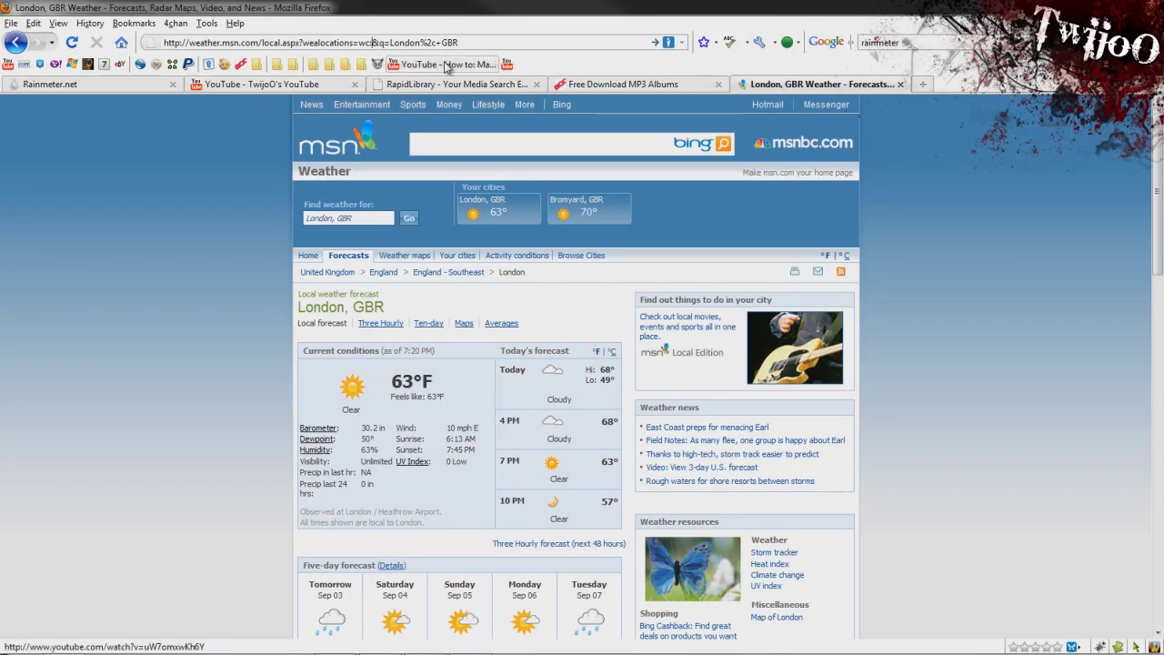
pyautogui.click(419, 43)
pyautogui.click(419, 42)
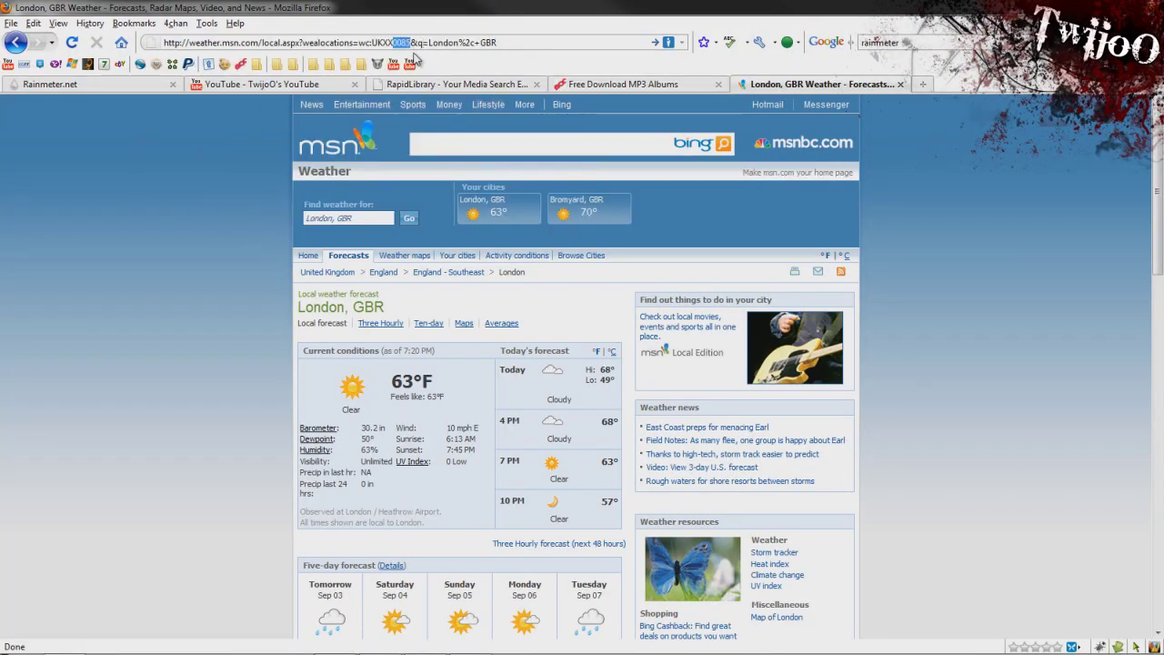
pyautogui.press('super+Down')
pyautogui.doubleClick(414, 142)
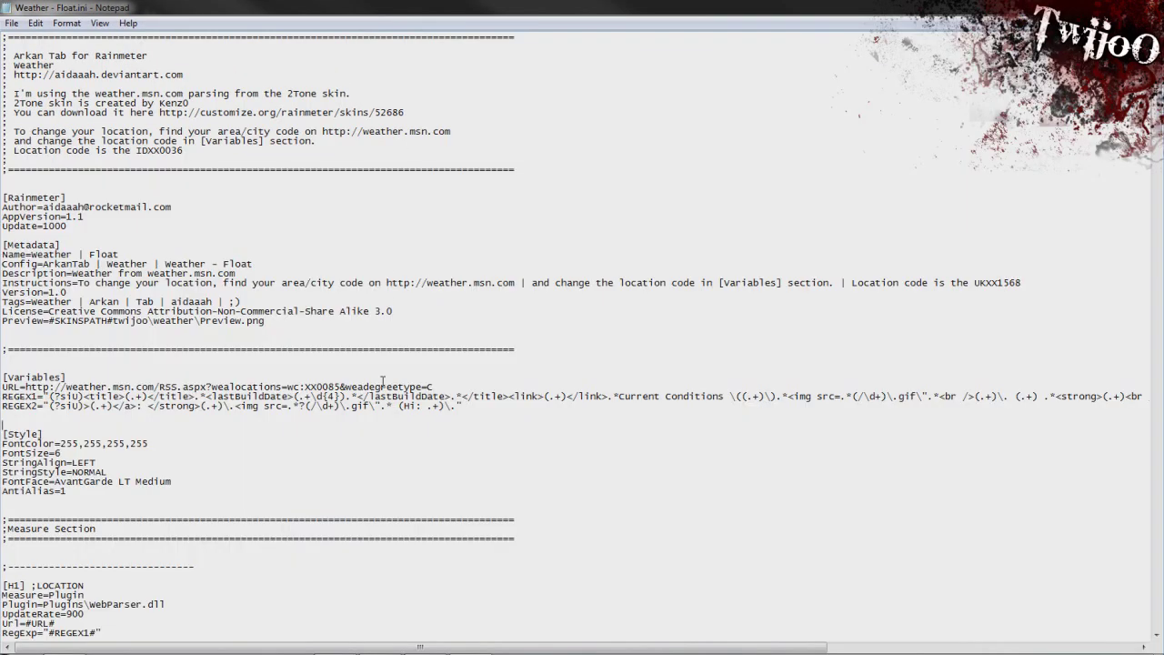
# - Try 0085 as the location code in the [Variables] URL line and check the Weather skin on the desktop
pyautogui.doubleClick(326, 386)
pyautogui.hotkey('ctrl', 'v')
pyautogui.press('super+Down')
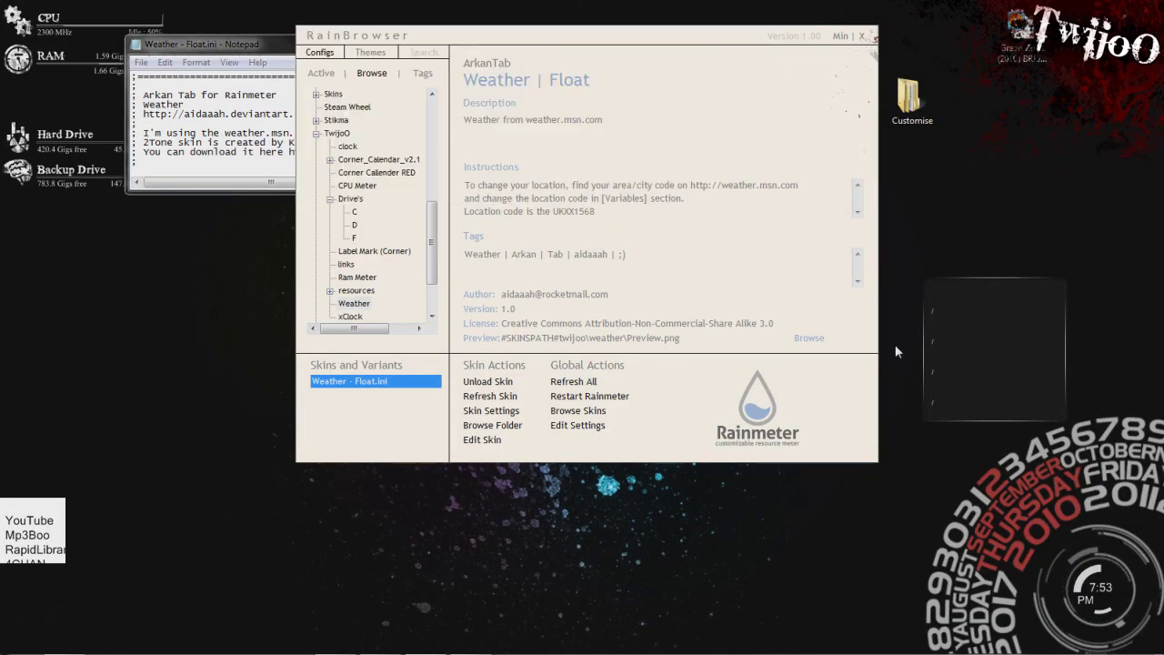
# - Set the location code in the [Variables] URL line to UKXX0085 and bring RainBrowser forward to check the Weather skin
pyautogui.press('super+Up')
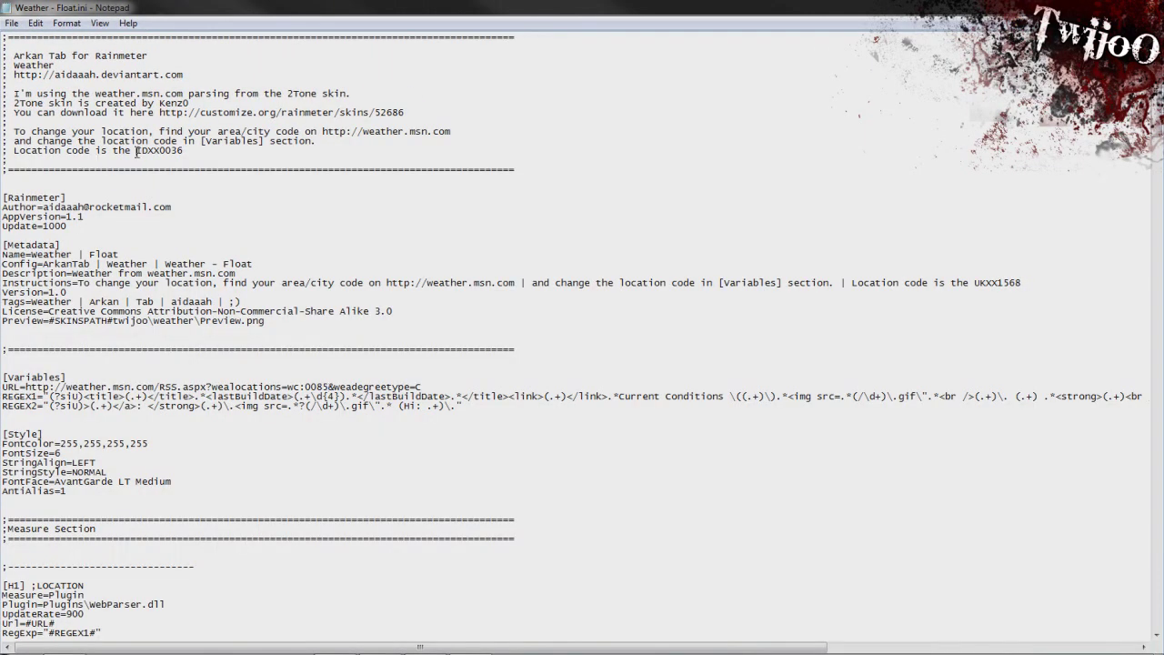
pyautogui.doubleClick(315, 386)
pyautogui.write('UKXX0085')
pyautogui.press('super+Down')
pyautogui.click(819, 370)
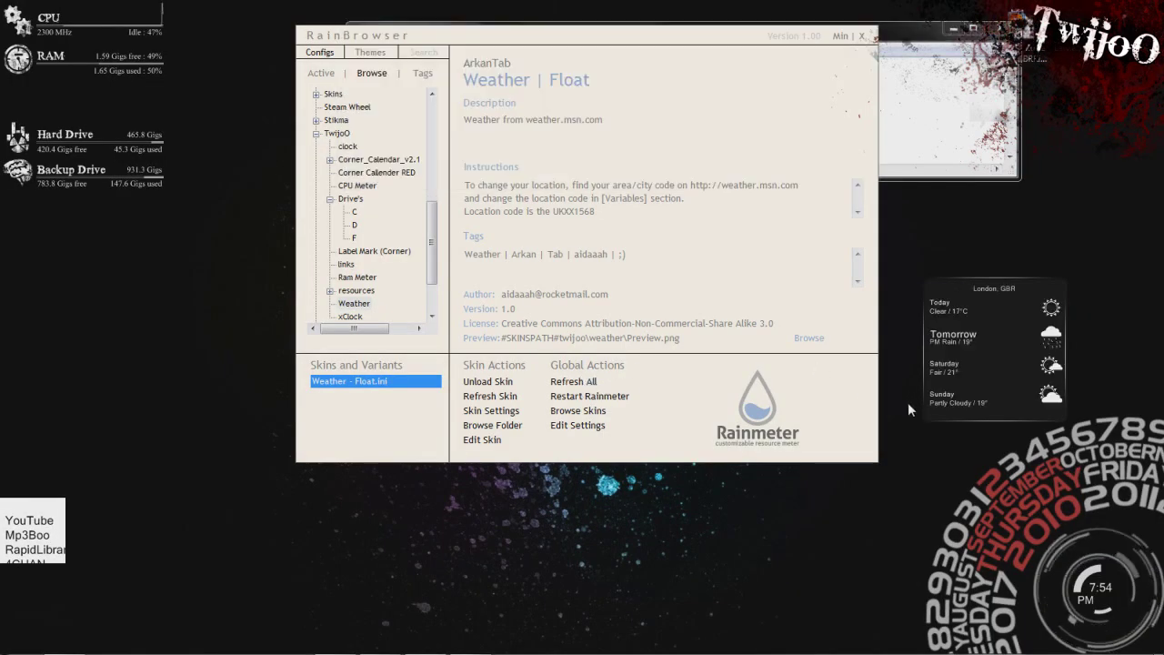
# - Close Weather - Float.ini and move the Weather skin to the desktop's right edge, above the calendar
pyautogui.click(917, 80)
pyautogui.click(998, 28)
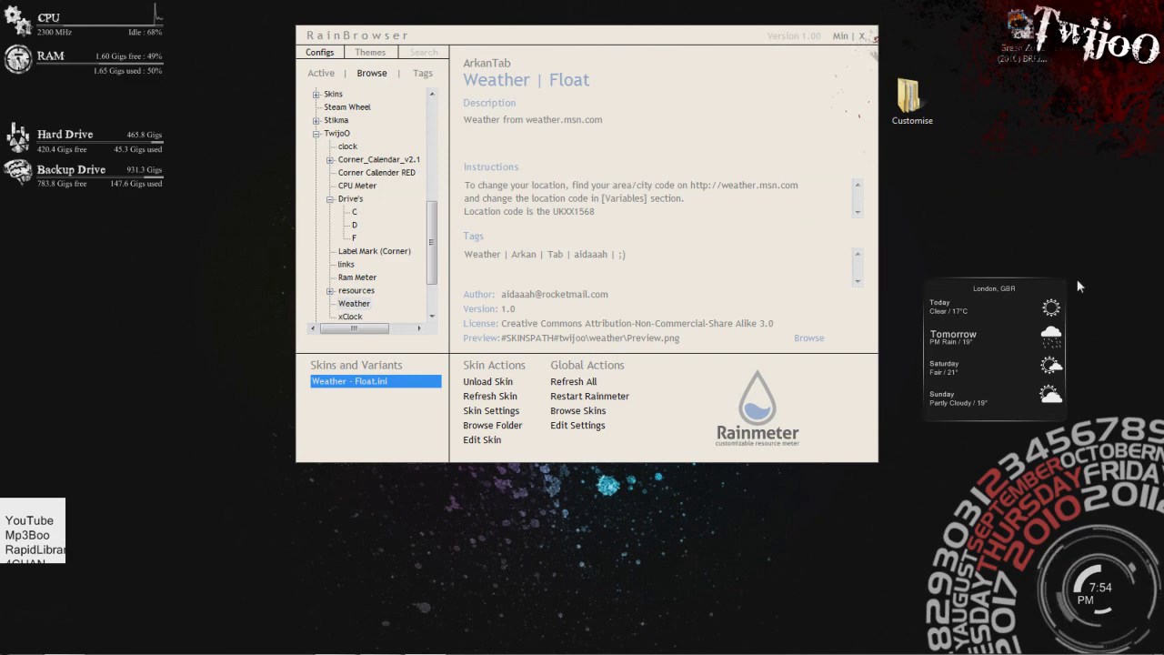
pyautogui.moveTo(1013, 330); pyautogui.dragTo(1108, 304)
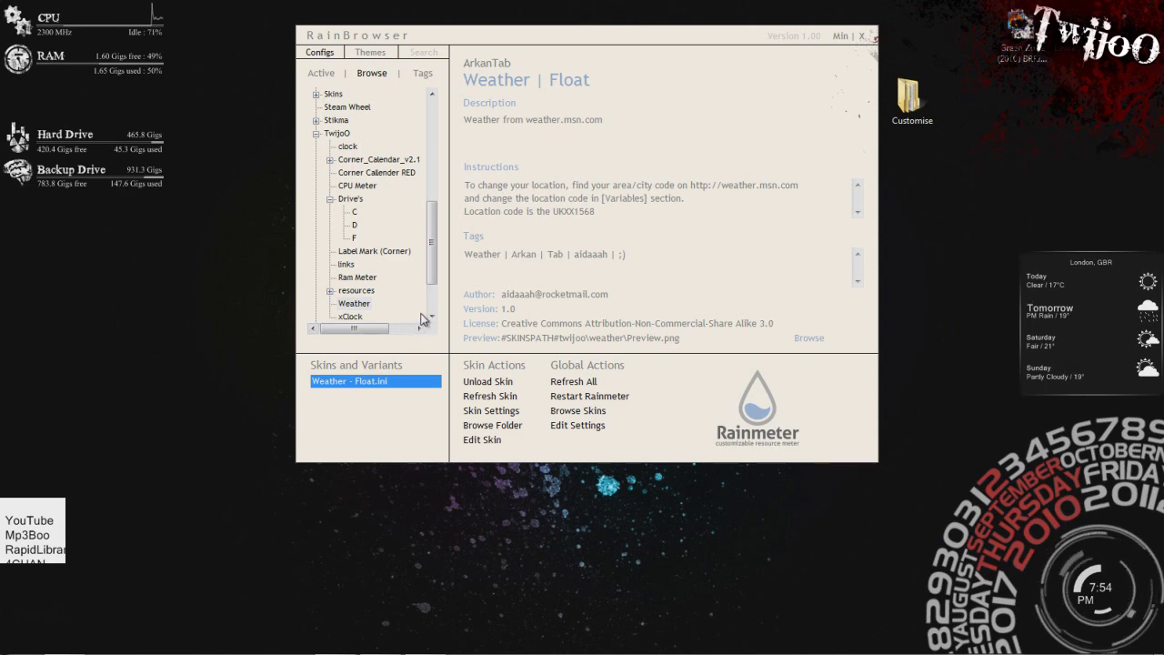
# - Reopen Weather - Float.ini in an enlarged window to check the location code in [Variables], and close the file
pyautogui.click(482, 440)
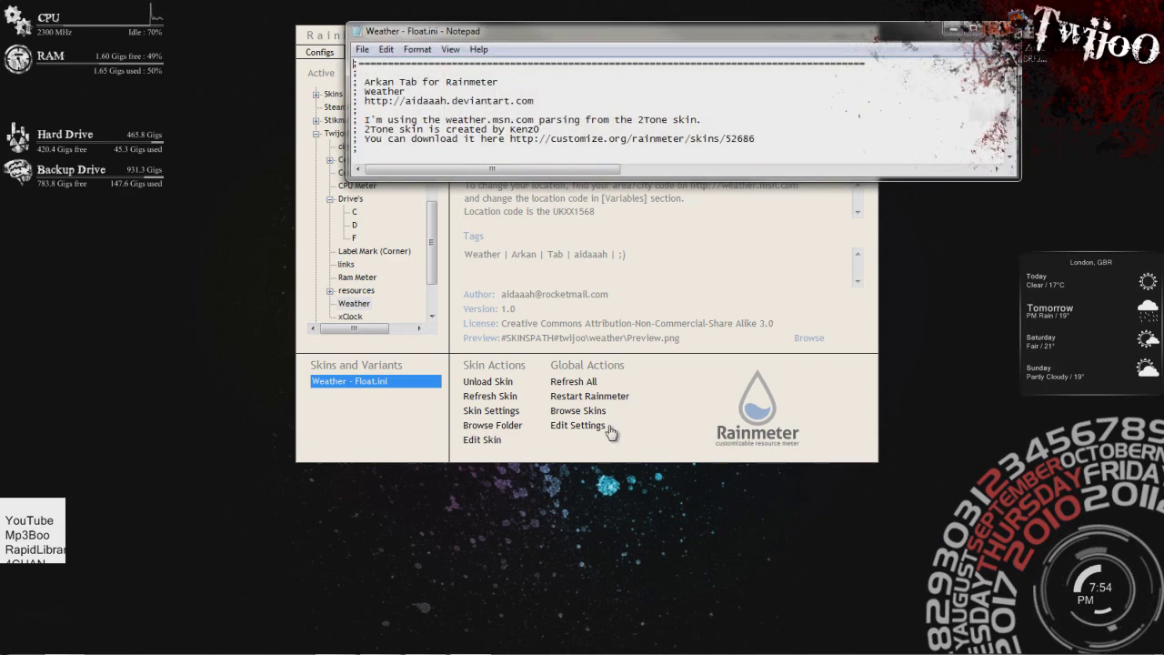
pyautogui.moveTo(587, 178); pyautogui.dragTo(537, 483)
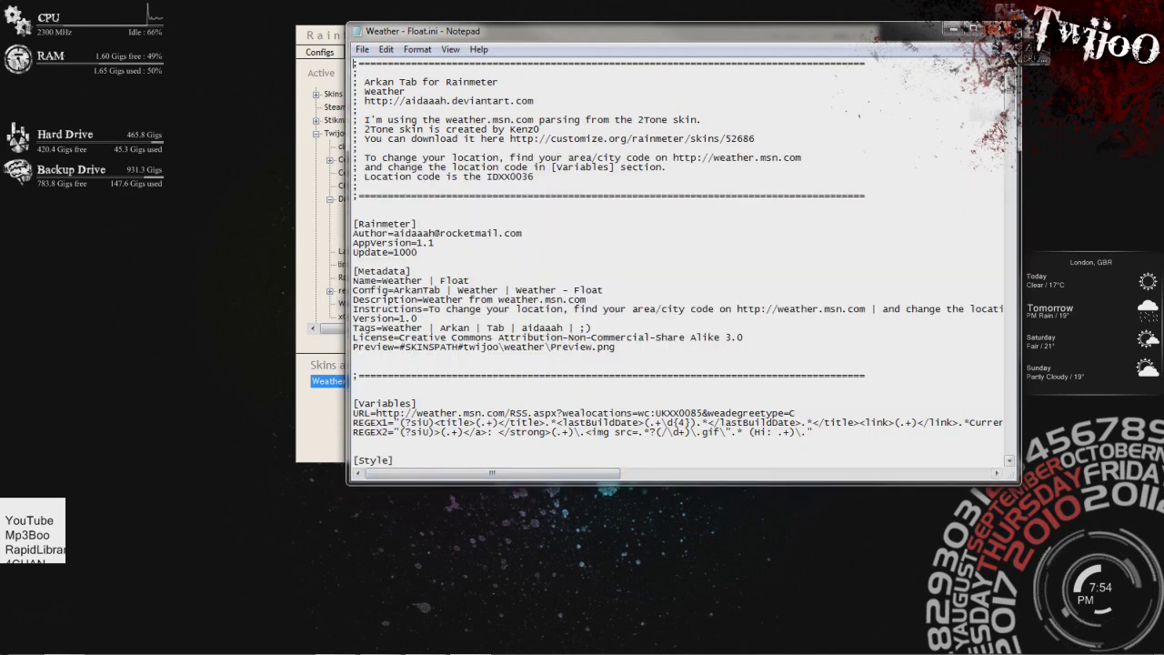
pyautogui.click(1000, 30)
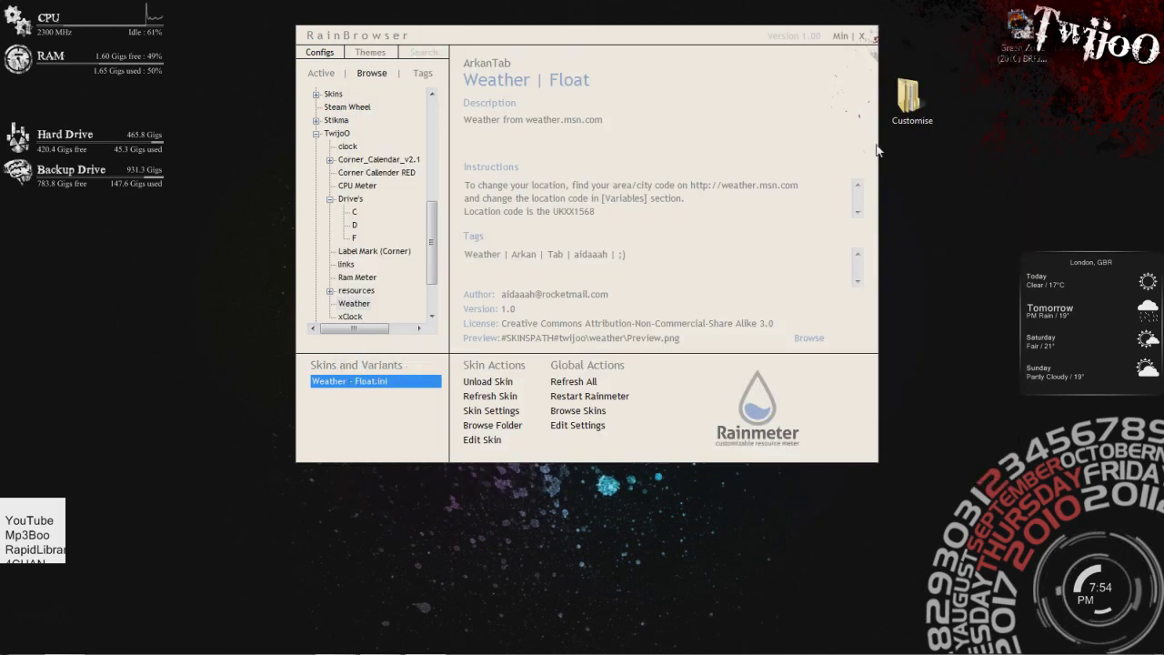
# - Close RainBrowser and open deviantART's Rainmeter skins page in Firefox, closing the Free Download MP3 Albums tab
pyautogui.click(863, 37)
pyautogui.doubleClick(662, 143)
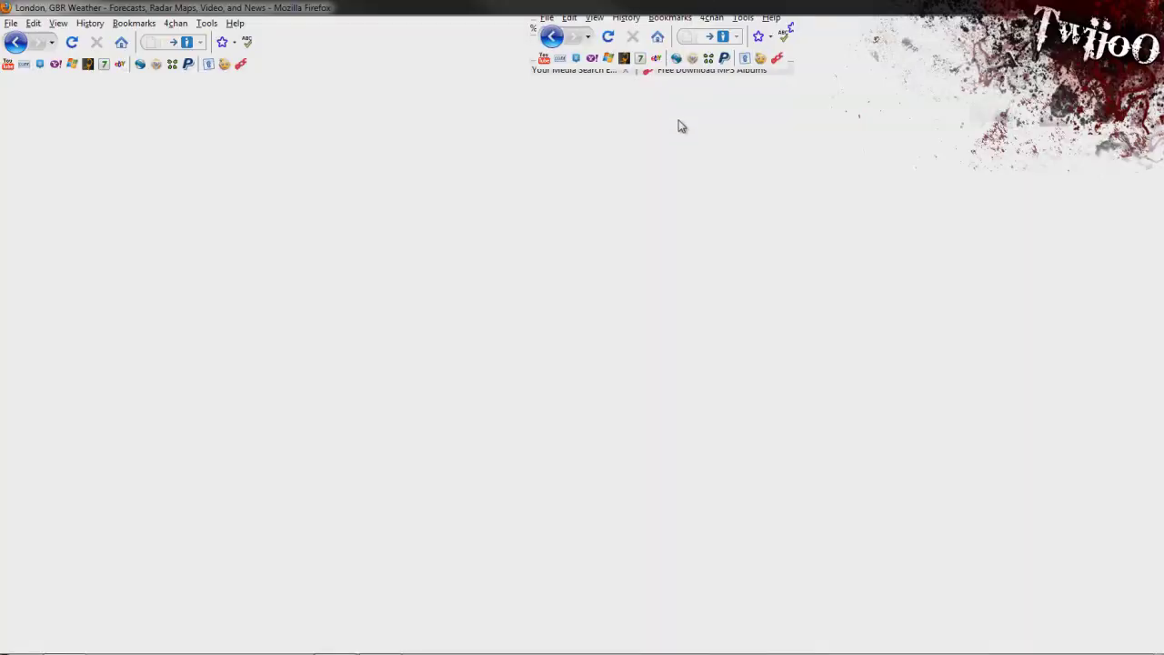
pyautogui.click(381, 66)
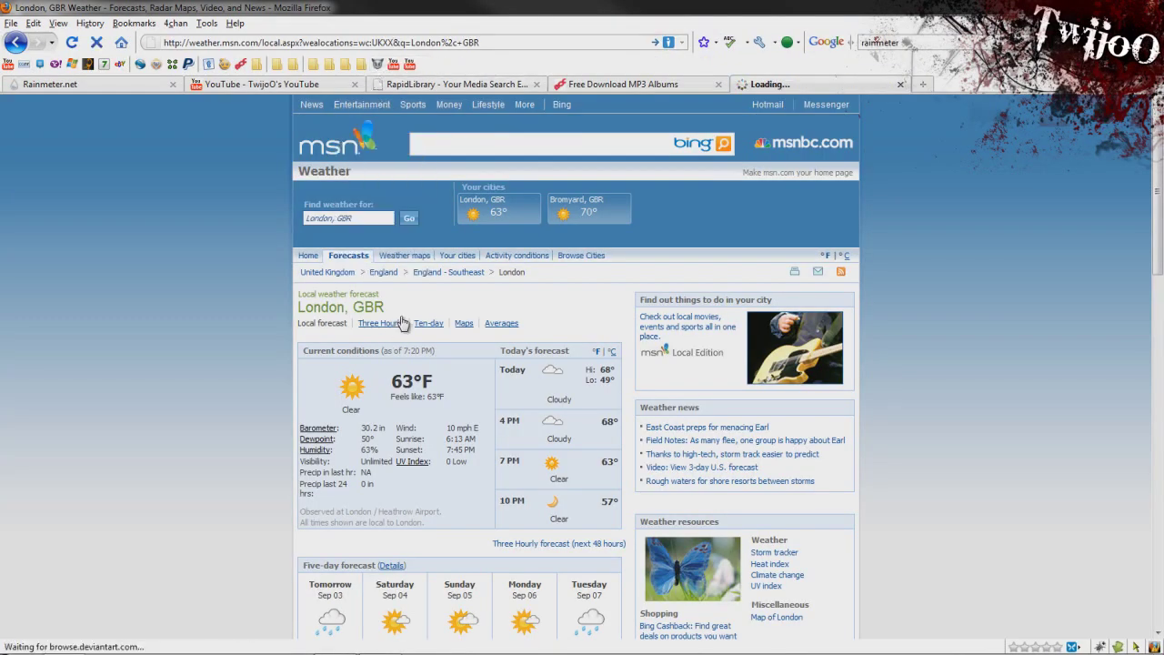
pyautogui.click(718, 84)
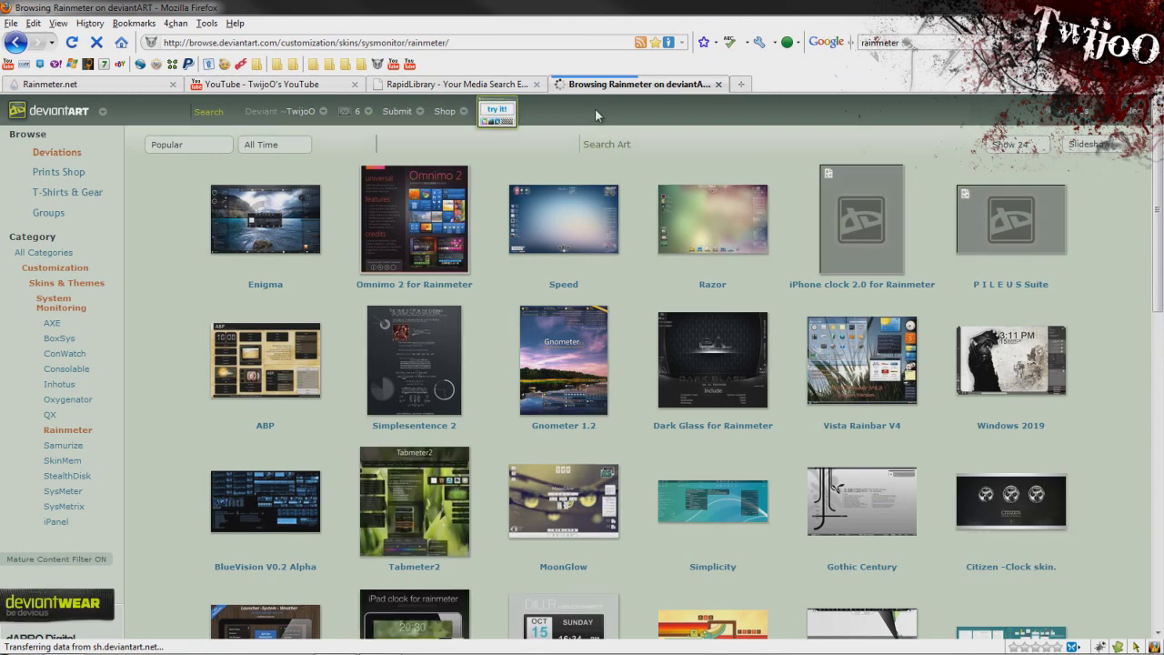
# - Close all Firefox tabs except the deviantART page listing Rainmeter skins
pyautogui.rightClick(576, 83)
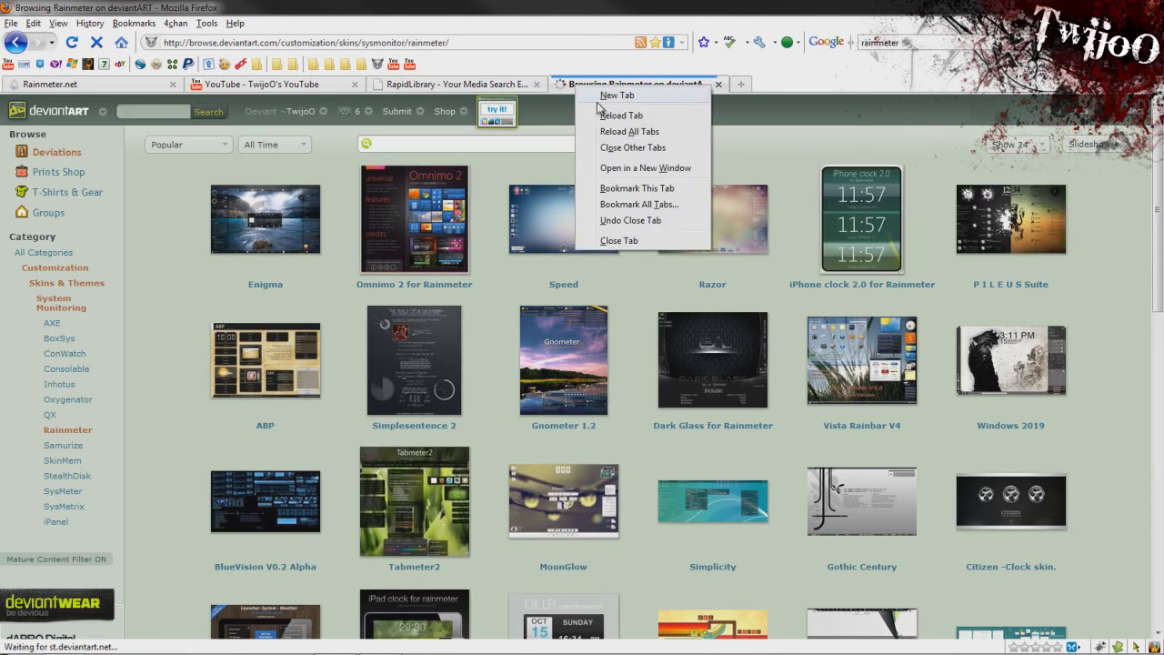
pyautogui.click(605, 147)
pyautogui.click(543, 358)
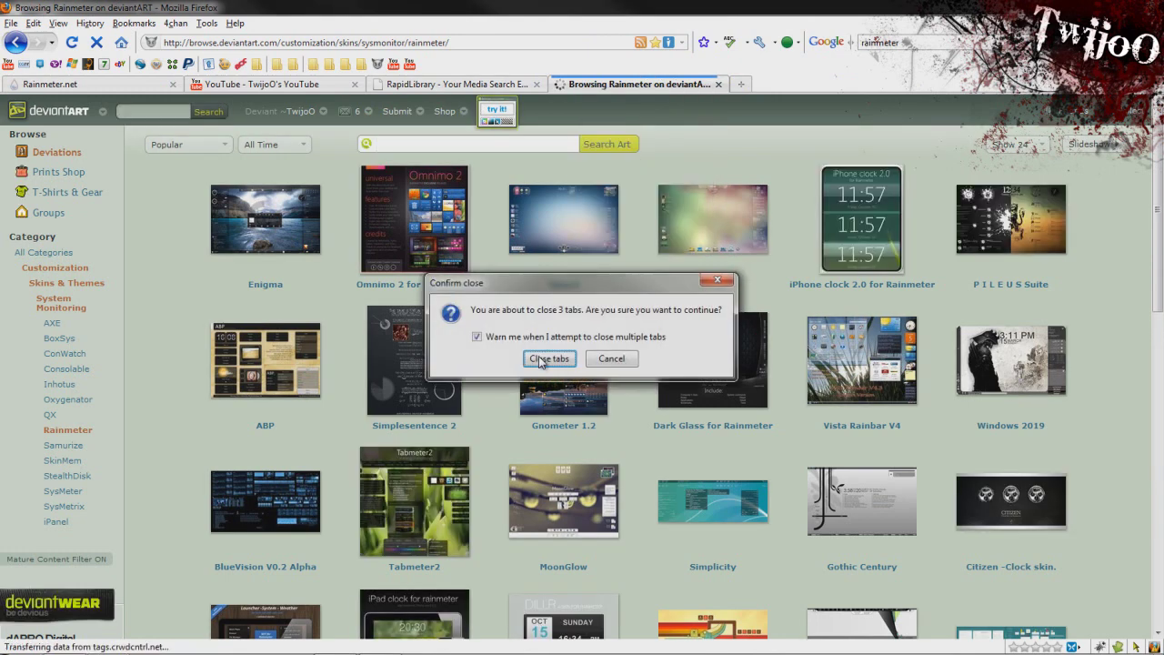
# - Open the Retro Enigma Desktop skin page from the popular Rainmeter skins and shrink the browser window to uncover the desktop
pyautogui.click(169, 145)
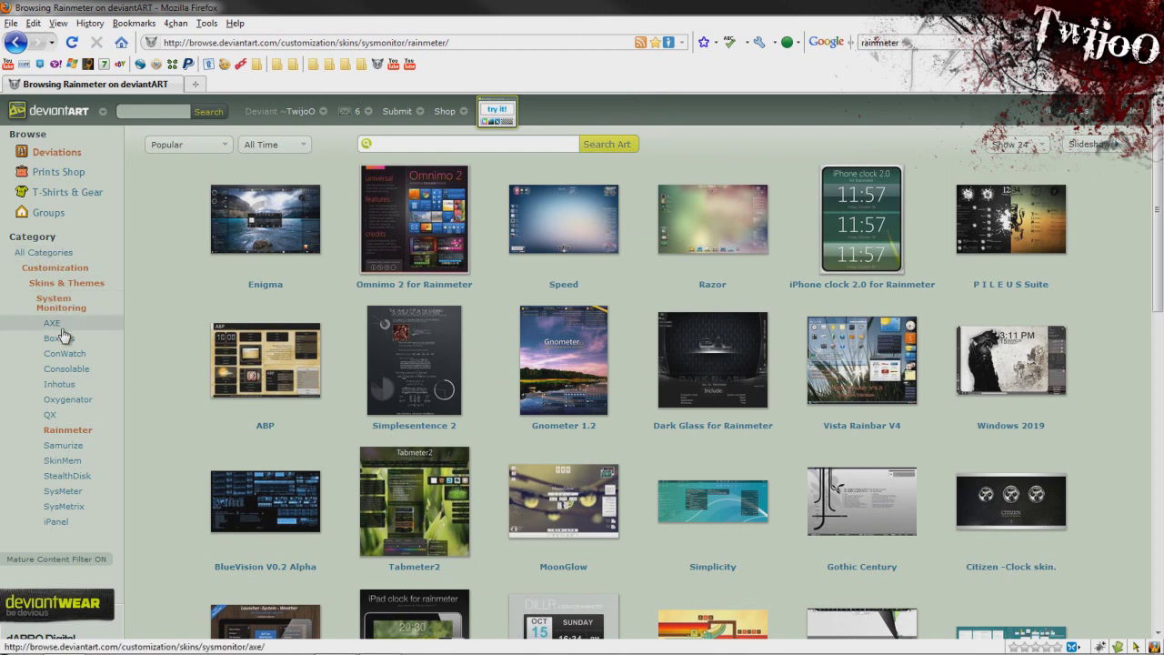
pyautogui.middleClick(167, 273)
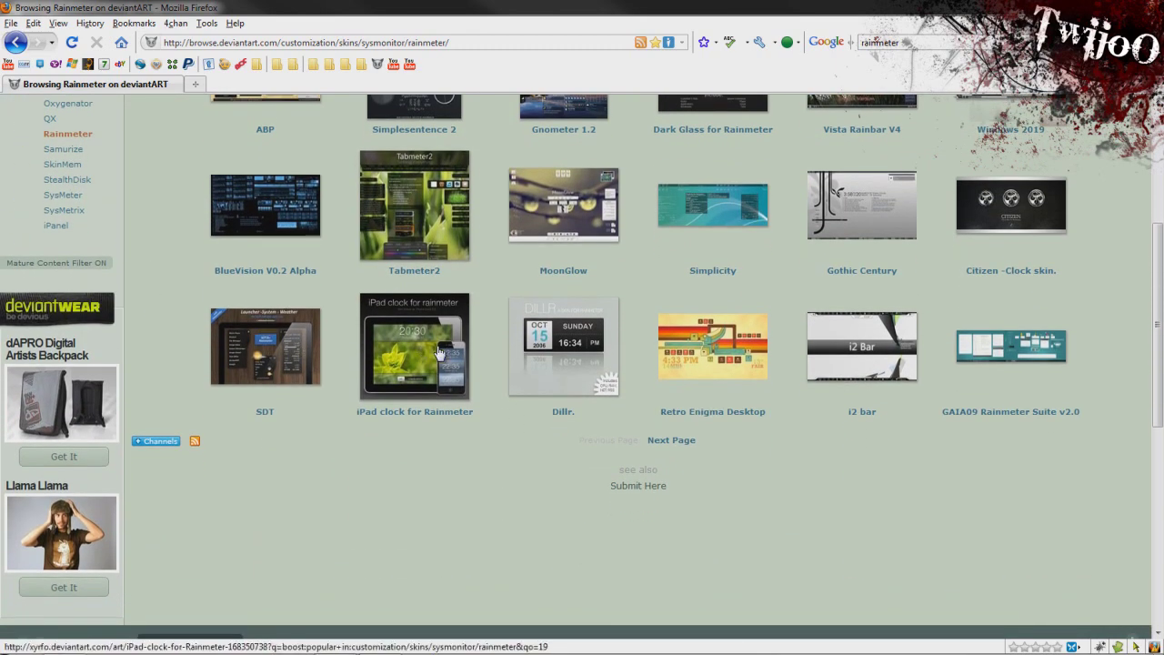
pyautogui.click(706, 352)
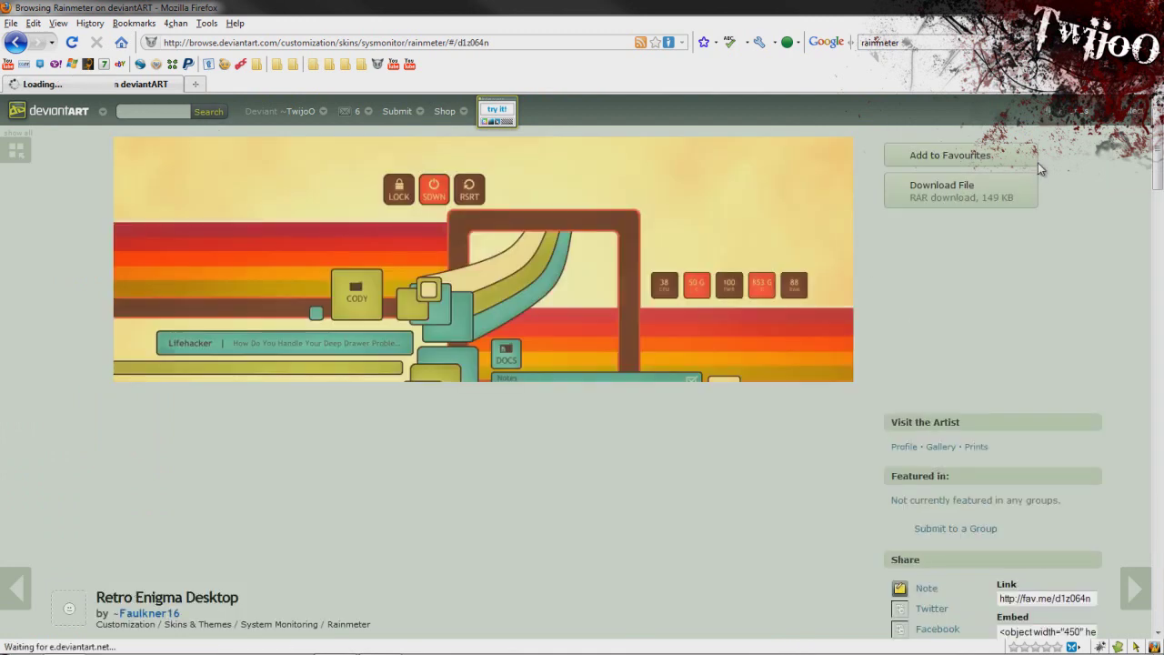
pyautogui.click(960, 204)
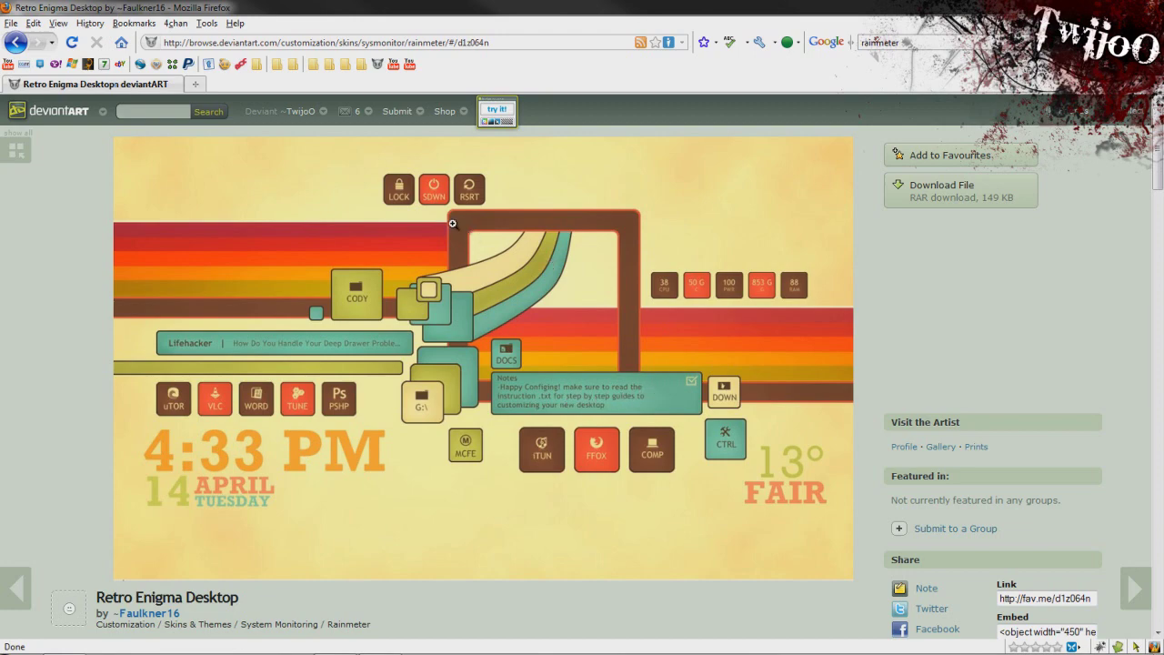
pyautogui.moveTo(591, 9); pyautogui.dragTo(585, 41)
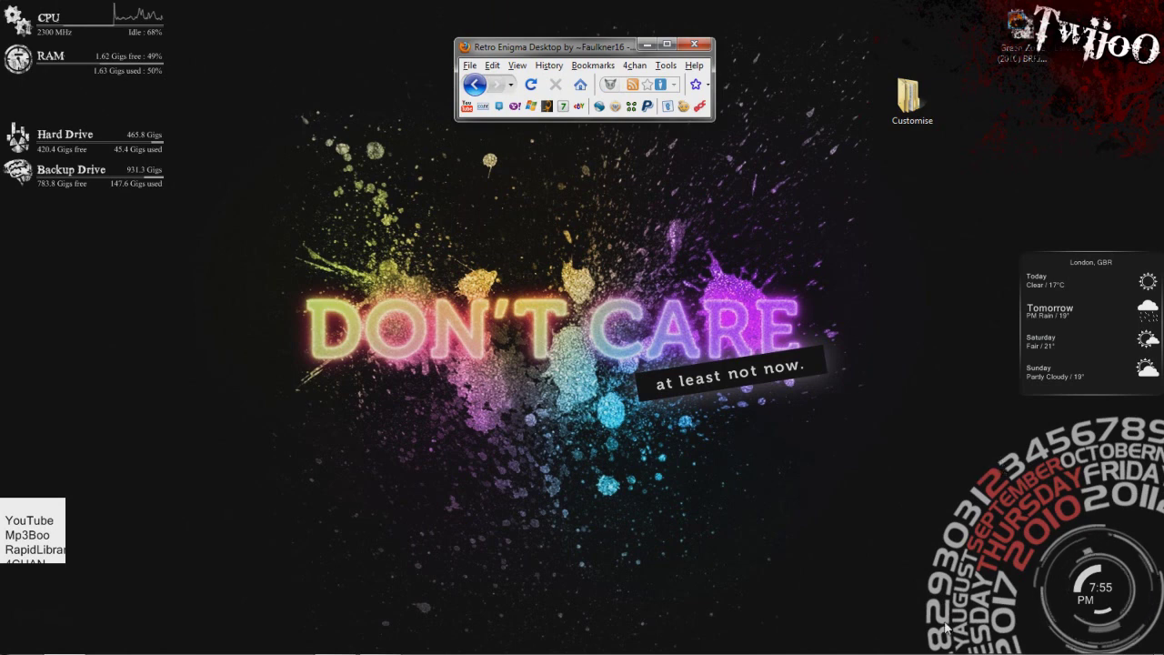
# - Look through Rainmeter's installed skin configs, and open its Rainmeter.ini settings file for viewing and close it
pyautogui.moveTo(234, 648)
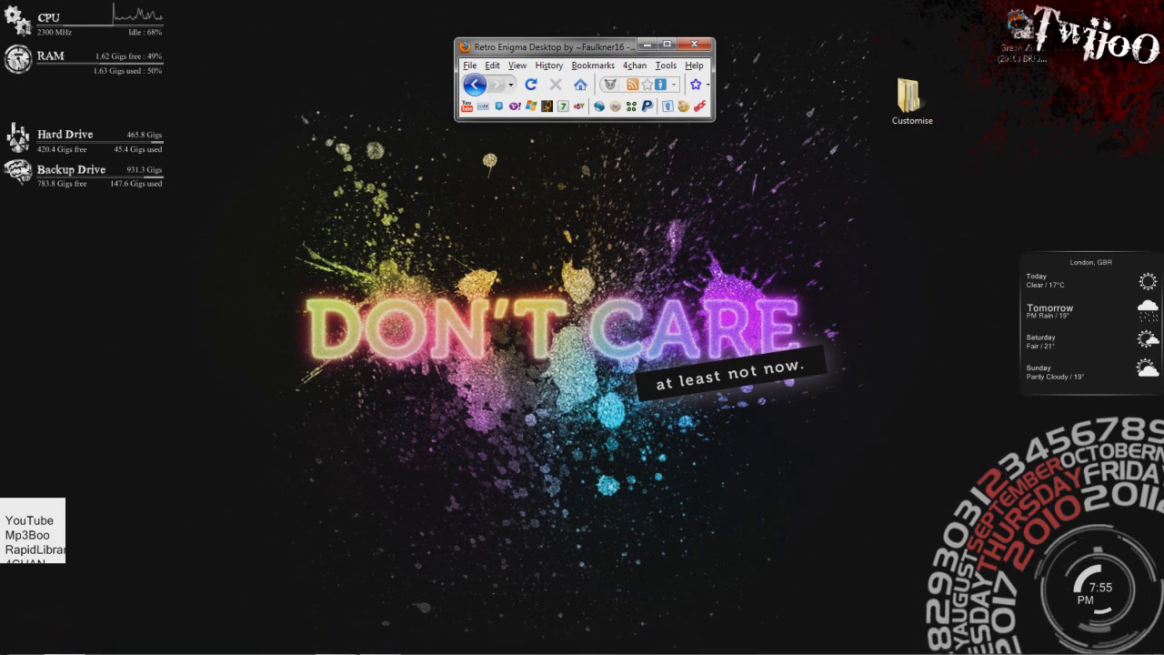
pyautogui.rightClick(1024, 649)
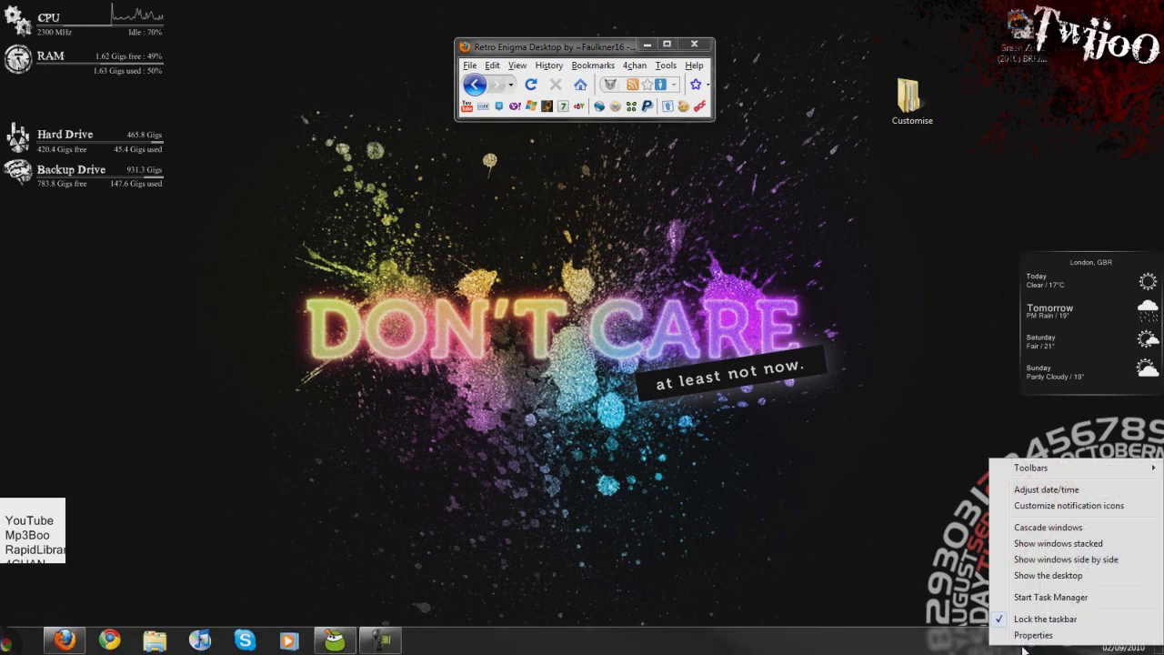
pyautogui.click(1027, 648)
pyautogui.rightClick(1035, 645)
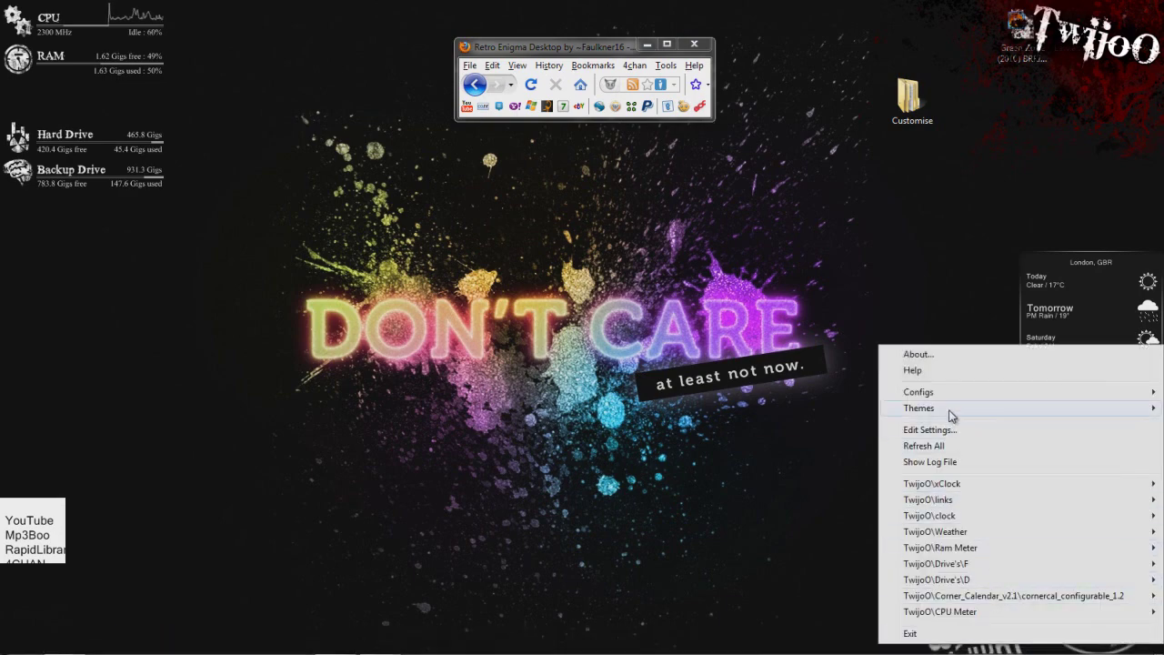
pyautogui.moveTo(943, 394)
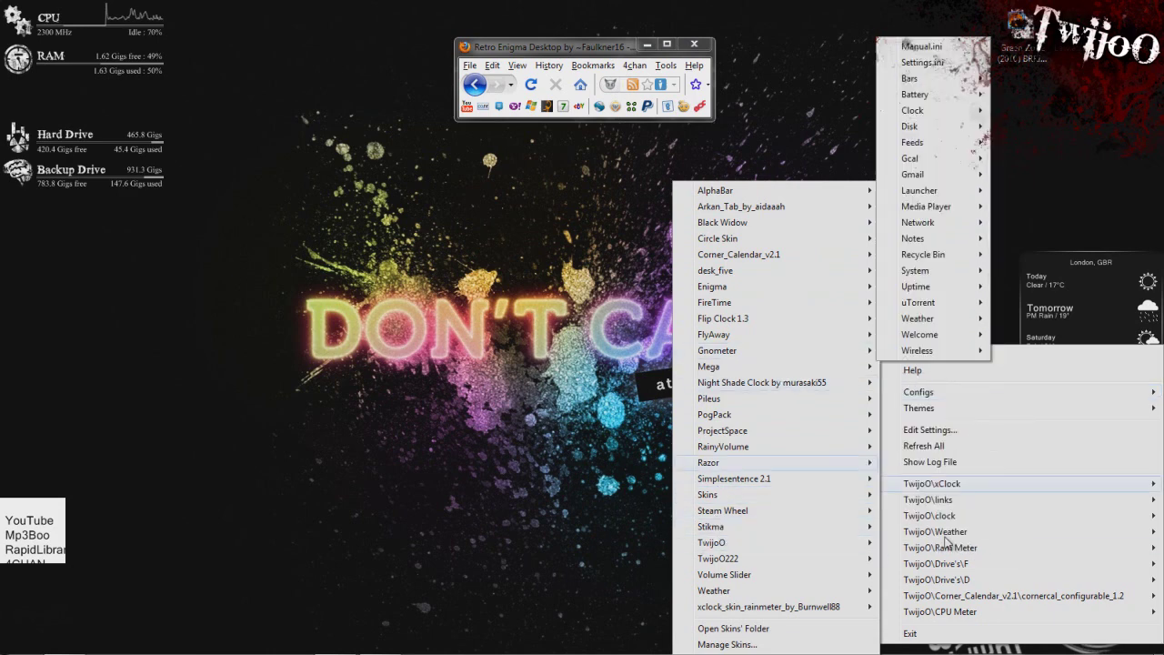
pyautogui.moveTo(992, 611)
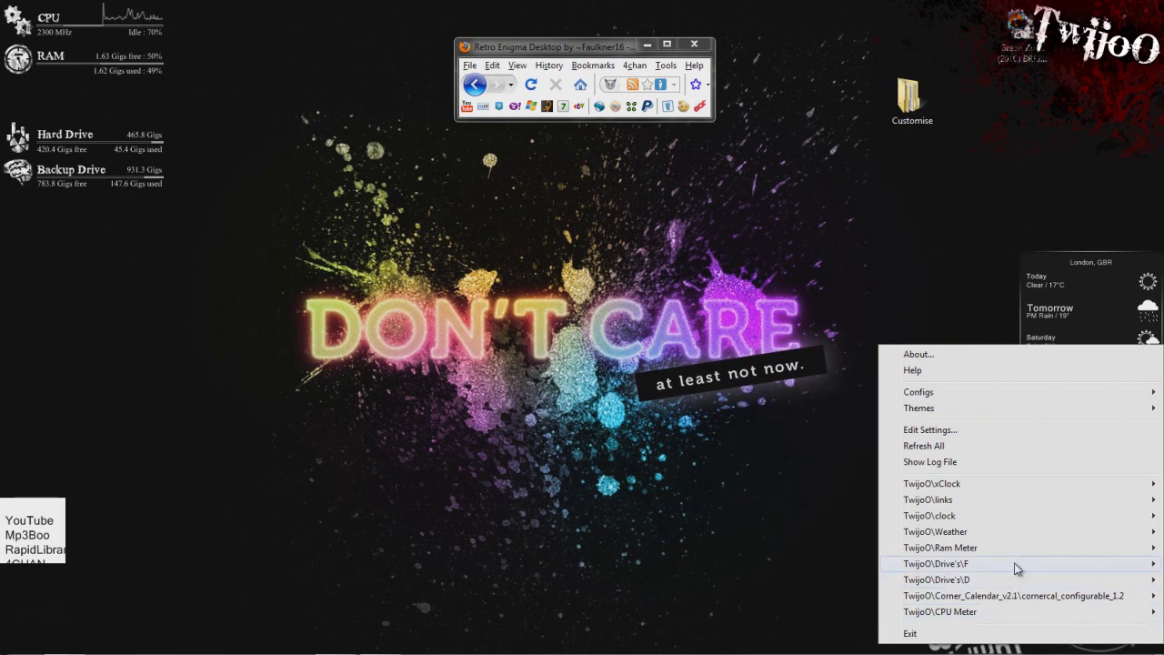
pyautogui.click(1021, 430)
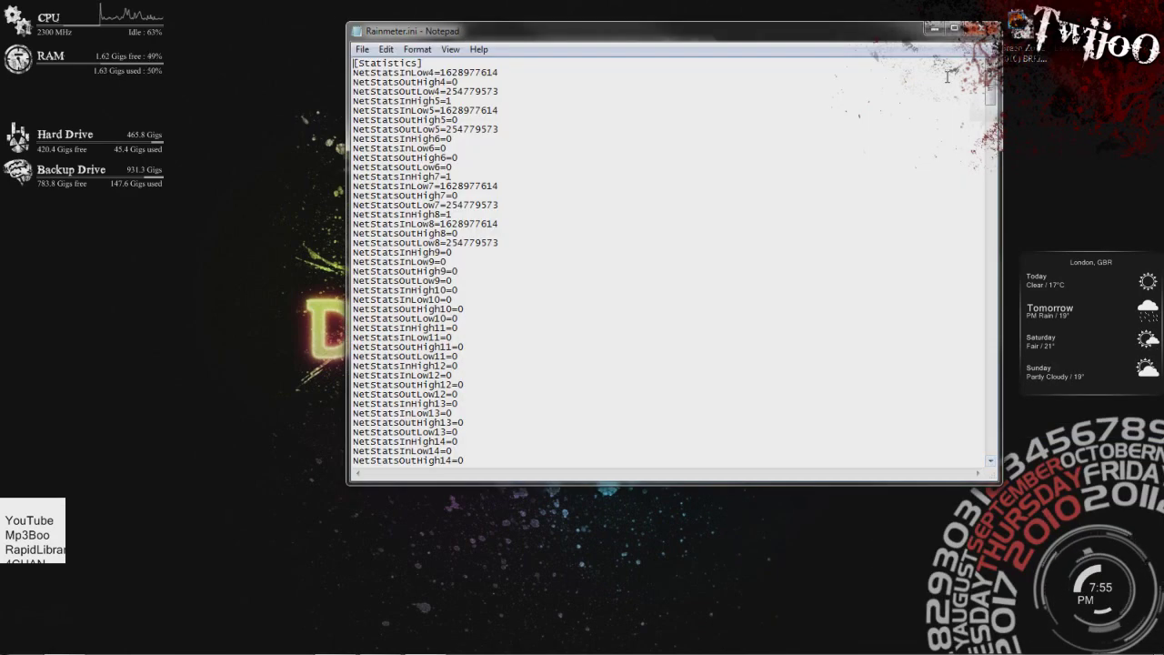
pyautogui.click(979, 33)
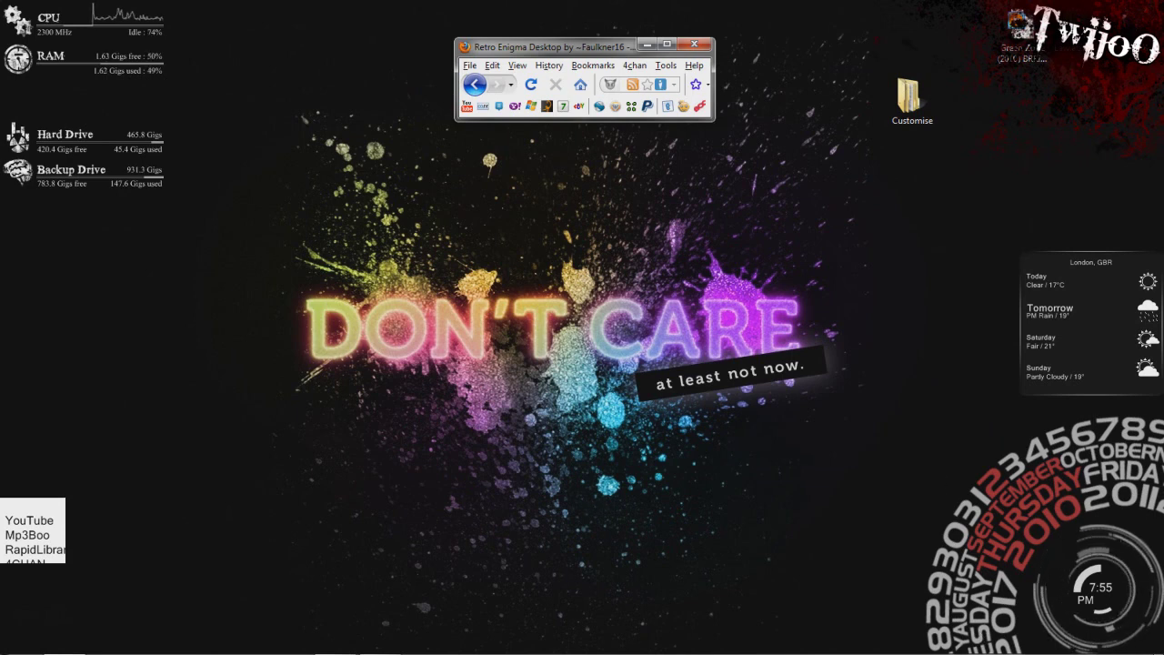
pyautogui.press('super')
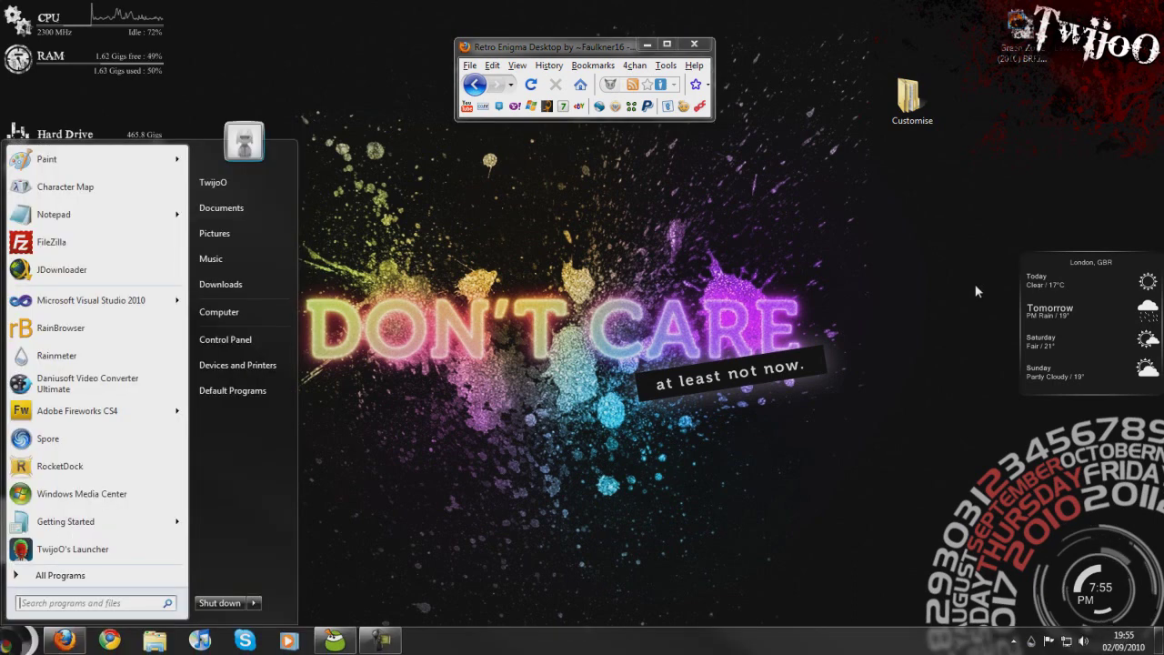
pyautogui.click(905, 102)
pyautogui.moveTo(473, 625)
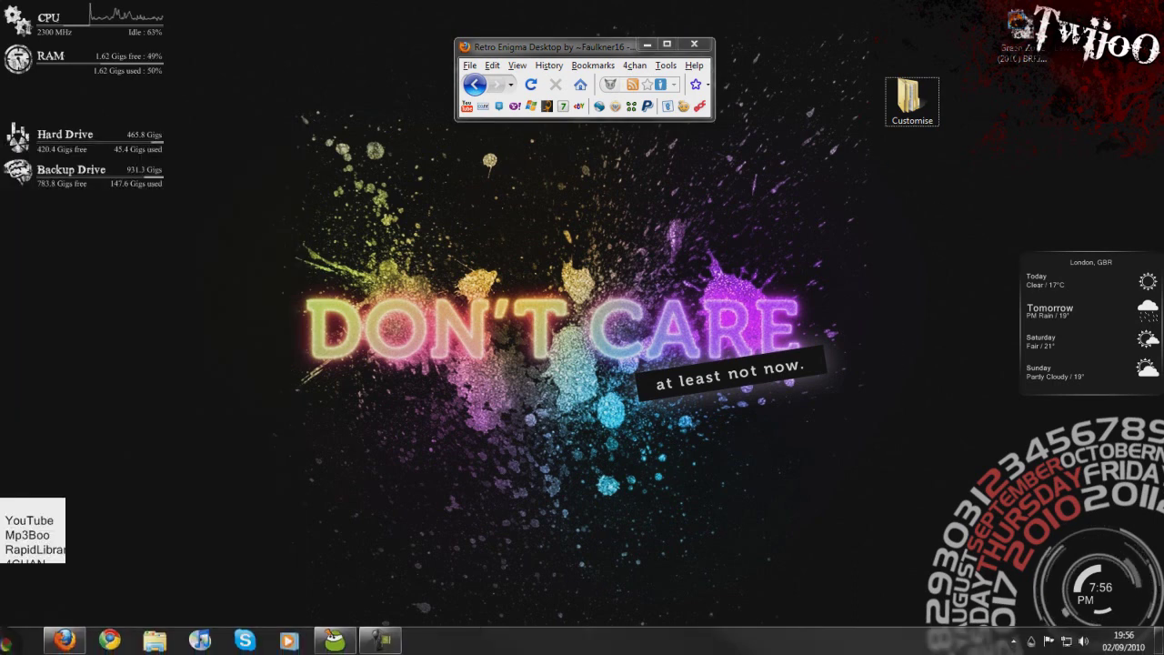